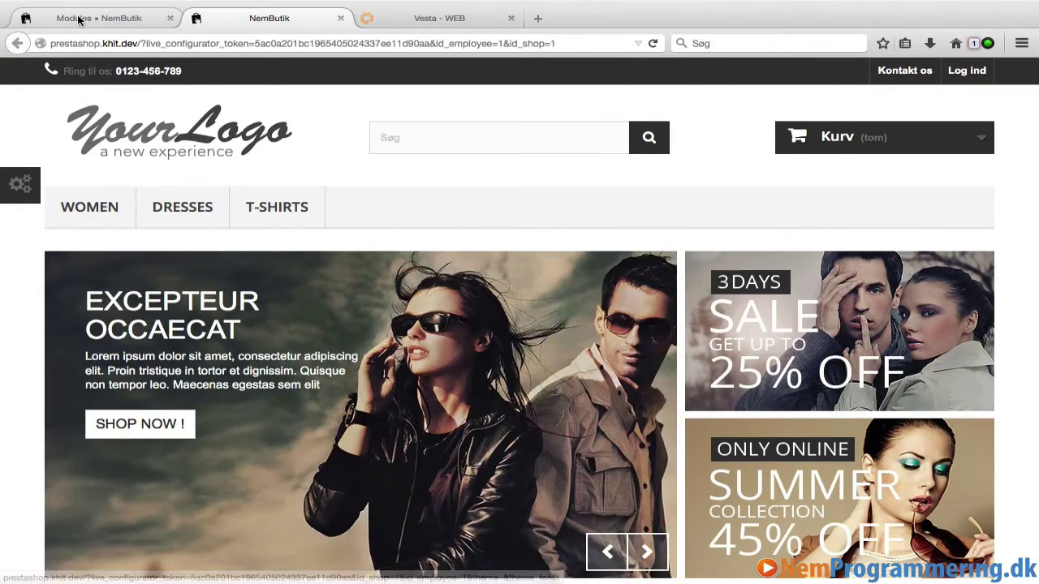
Switch back to the shop's back office and review the display options of the "Tema konfiguration" module
click(96, 21)
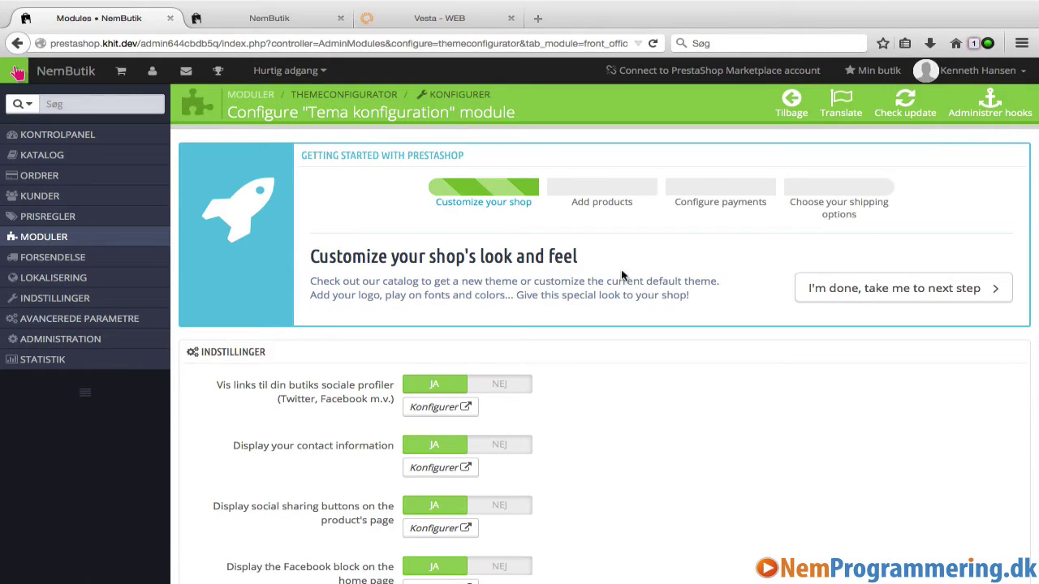
scroll(467, 306, down, 10)
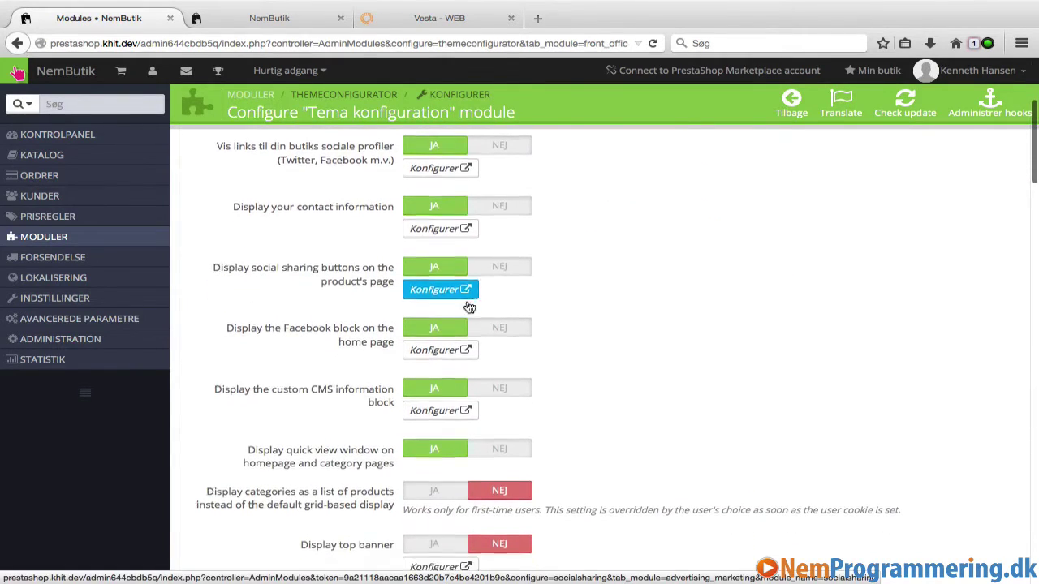
scroll(467, 306, up, 10)
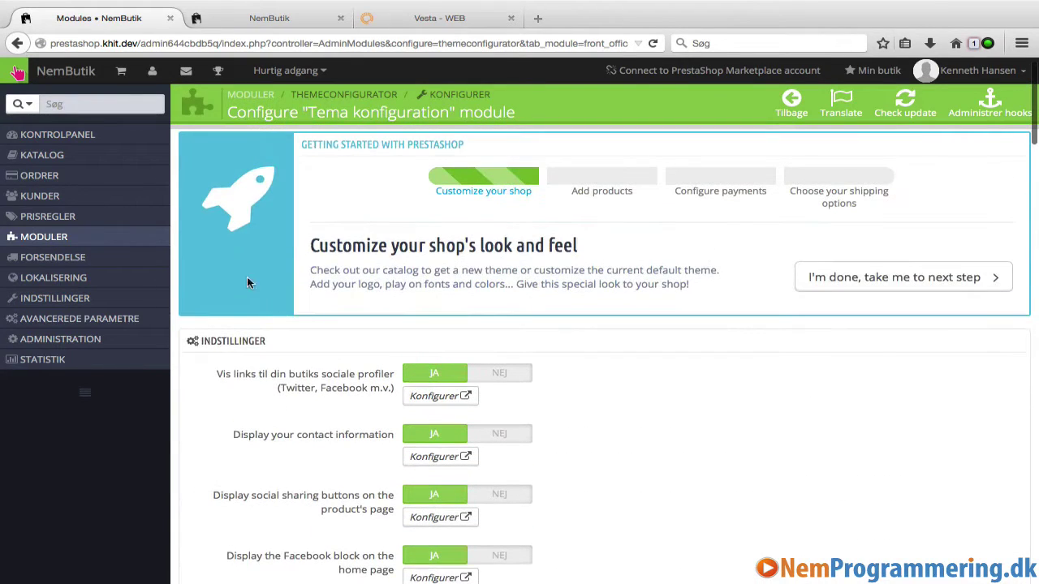
Go to the shop's theme settings (Temaer) and open the advanced settings of the current default-bootstrap theme
mouse_move(101, 289)
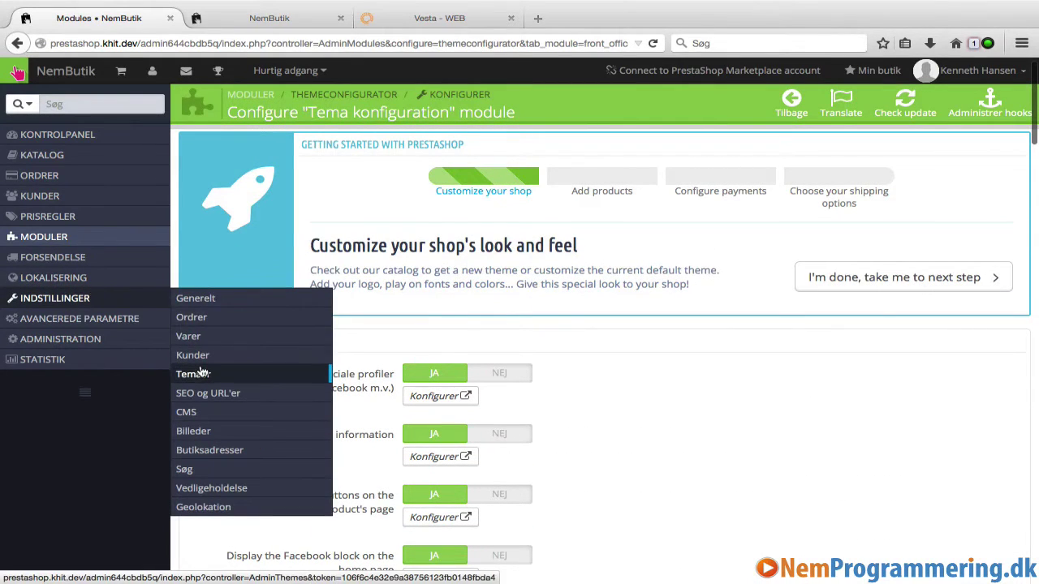
click(218, 374)
scroll(767, 430, down, 3)
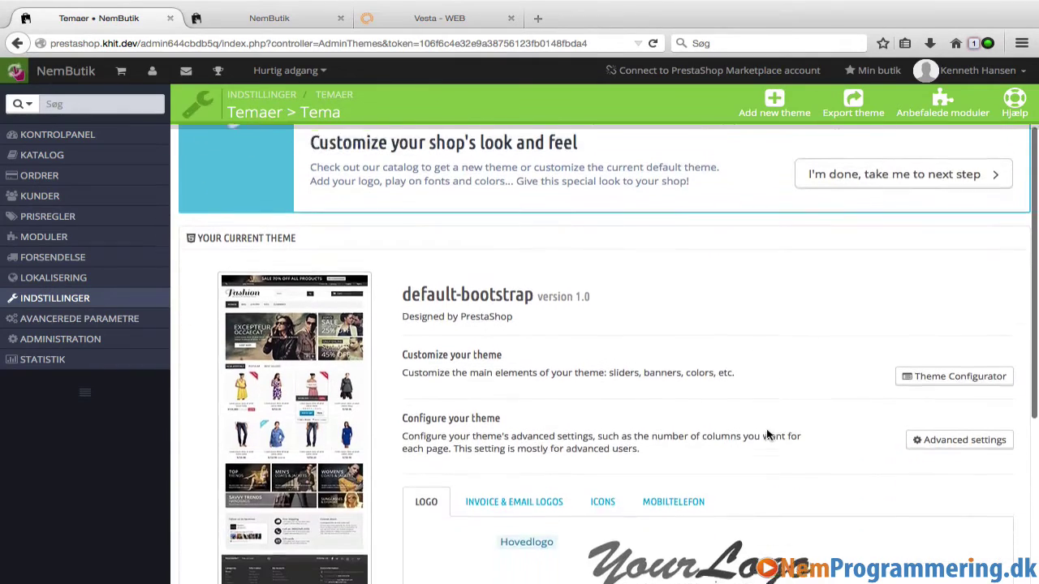
click(932, 424)
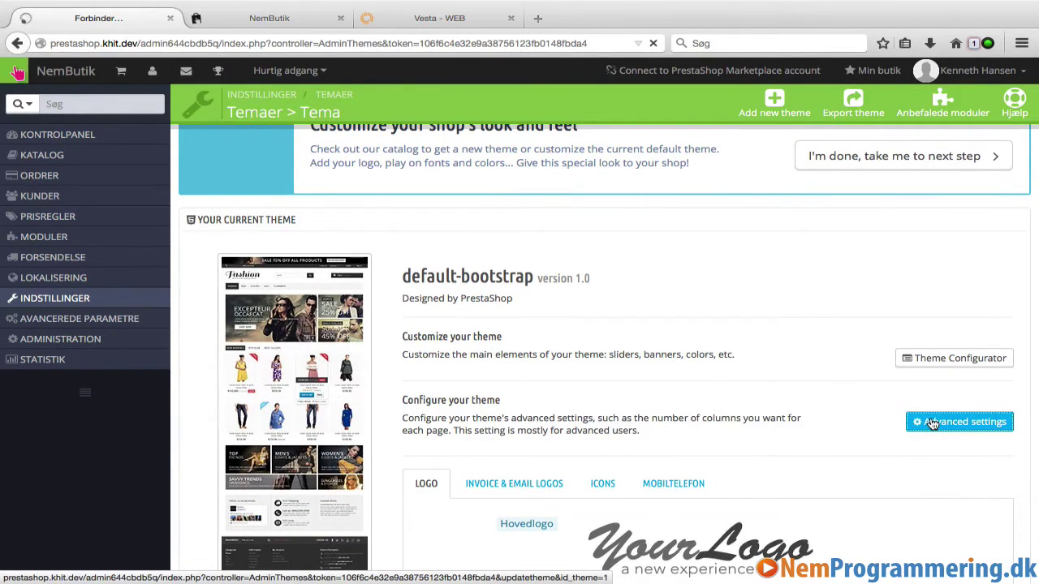
Examine the theme's name, preview image, default left and right column options and number of products per page
scroll(932, 424, down, 3)
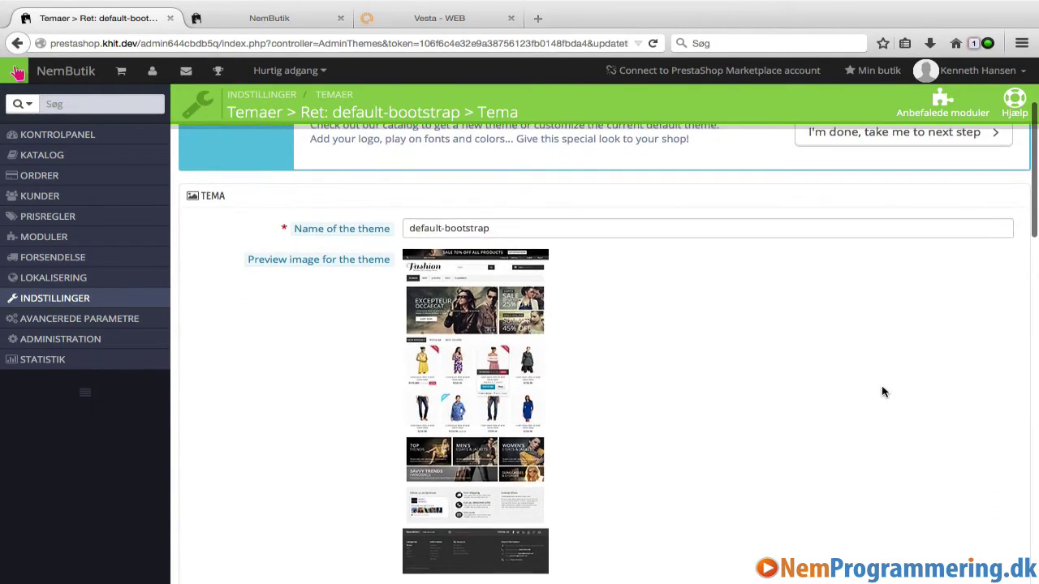
scroll(883, 392, down, 4)
scroll(883, 392, down, 3)
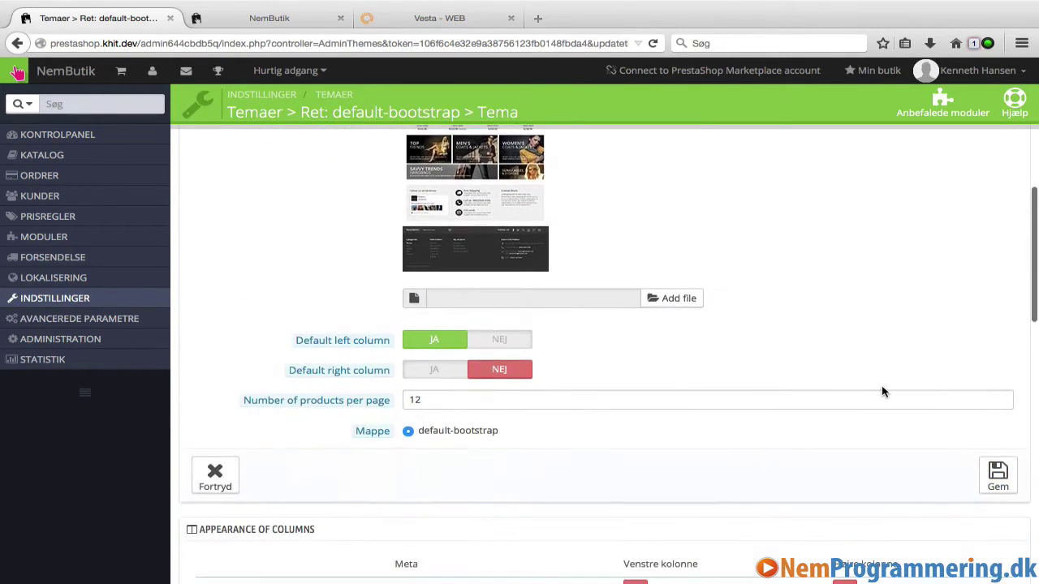
scroll(883, 392, down, 2)
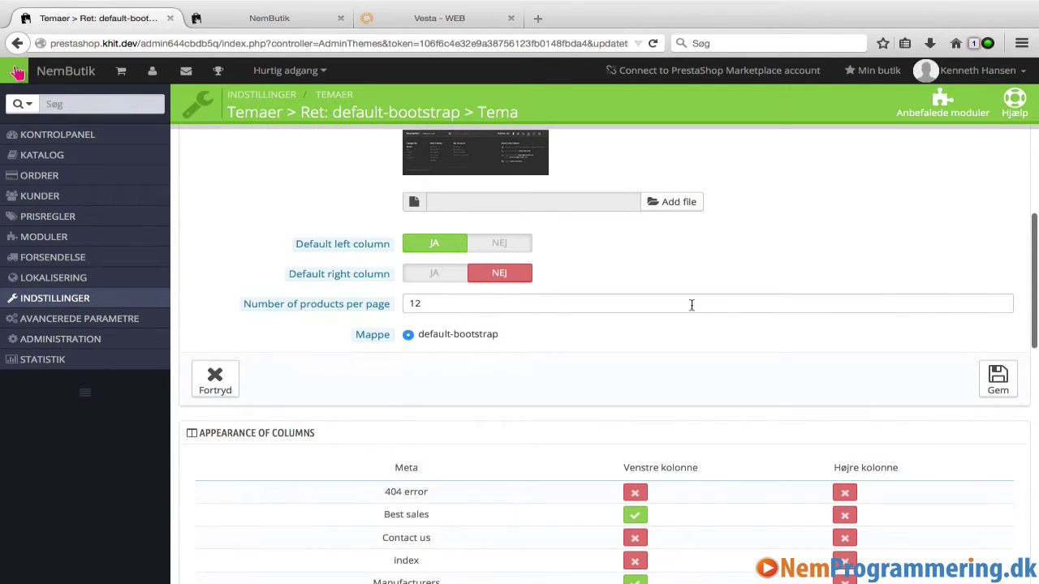
scroll(700, 289, up, 3)
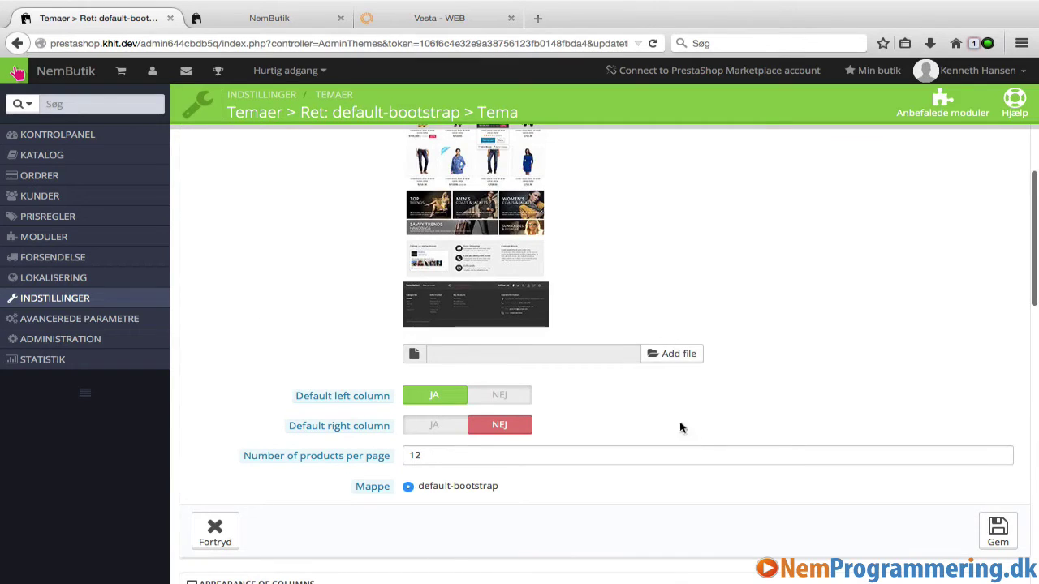
scroll(694, 441, up, 3)
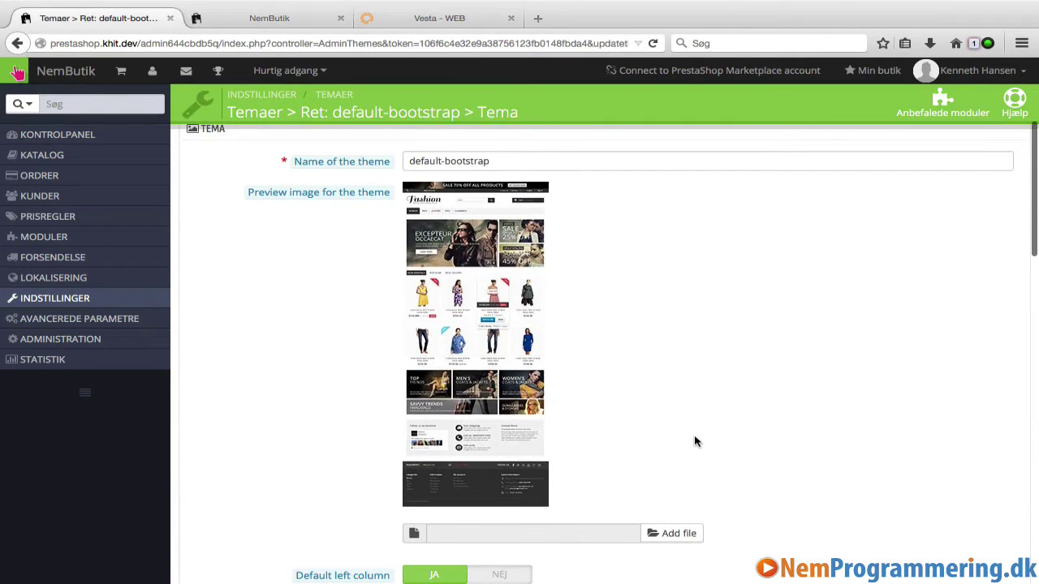
Examine the Appearance of Columns table to see which pages use the left and right columns
scroll(694, 441, down, 6)
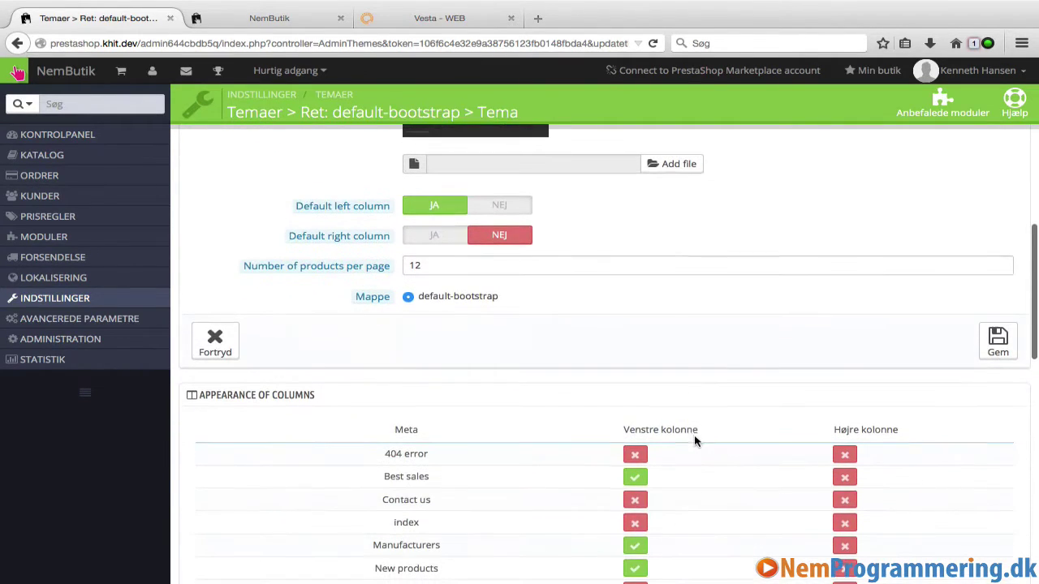
scroll(772, 383, down, 4)
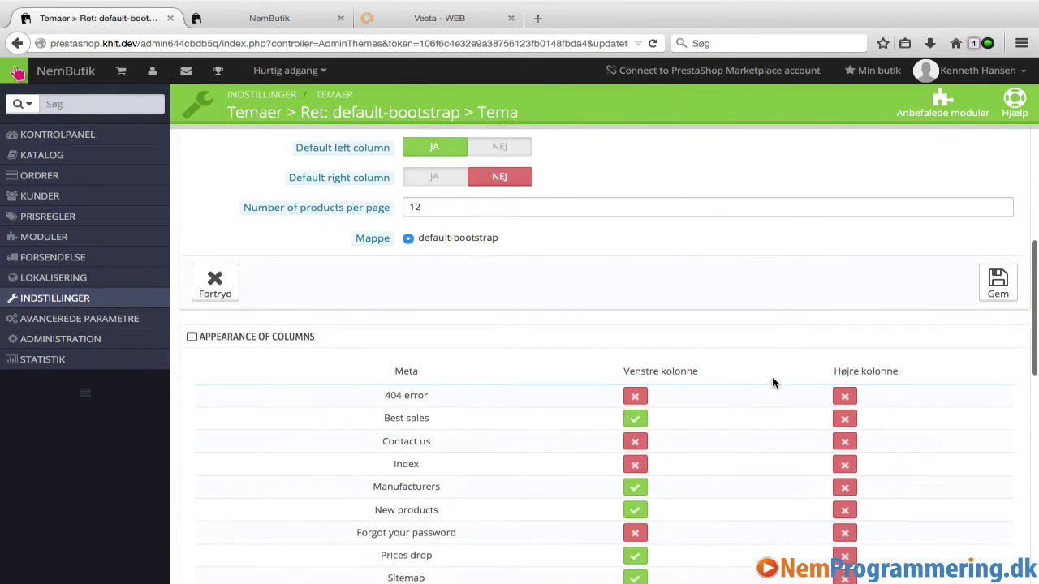
scroll(745, 335, up, 1)
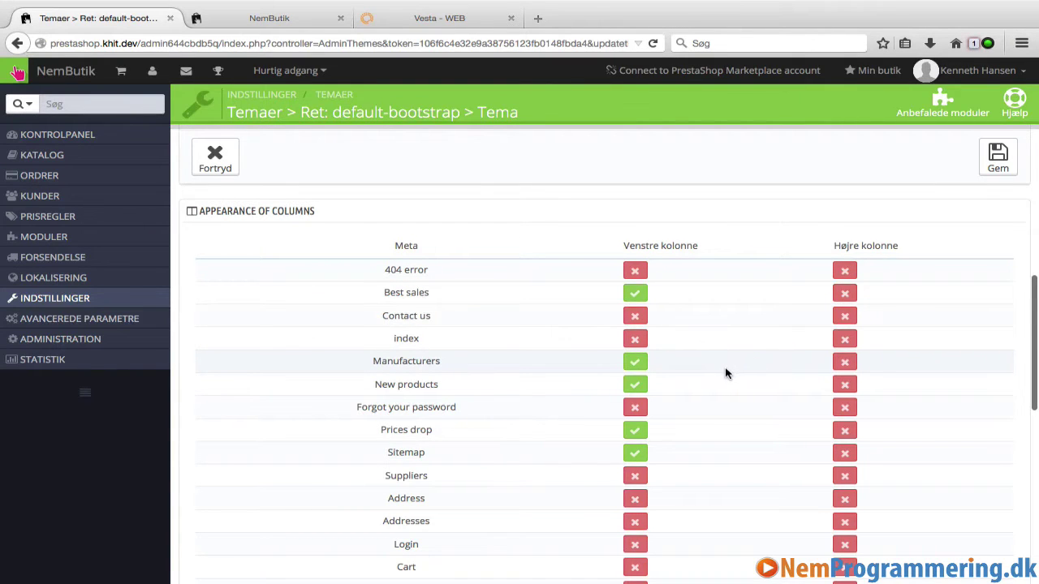
scroll(727, 373, down, 7)
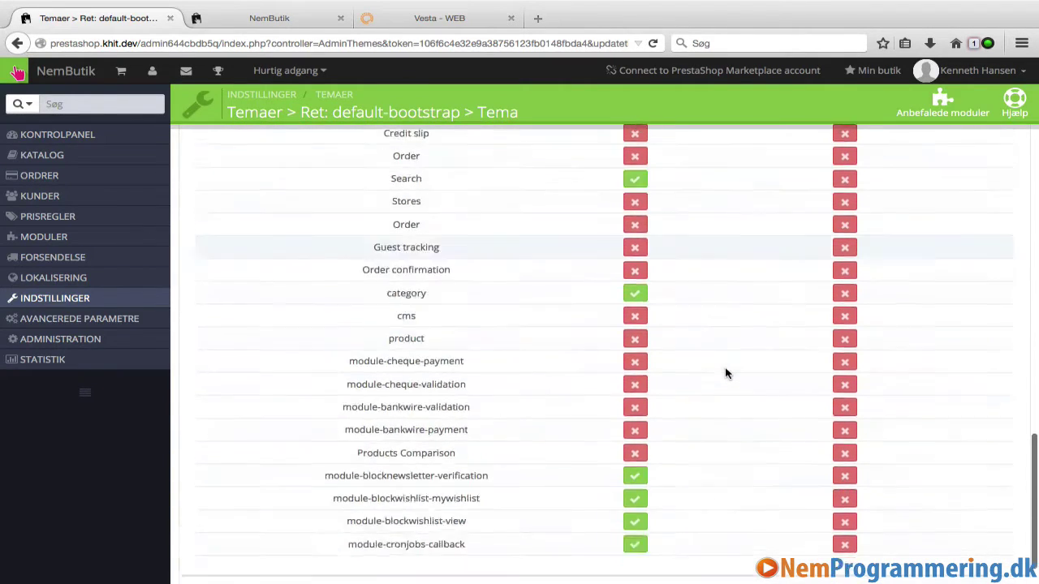
scroll(726, 373, down, 1)
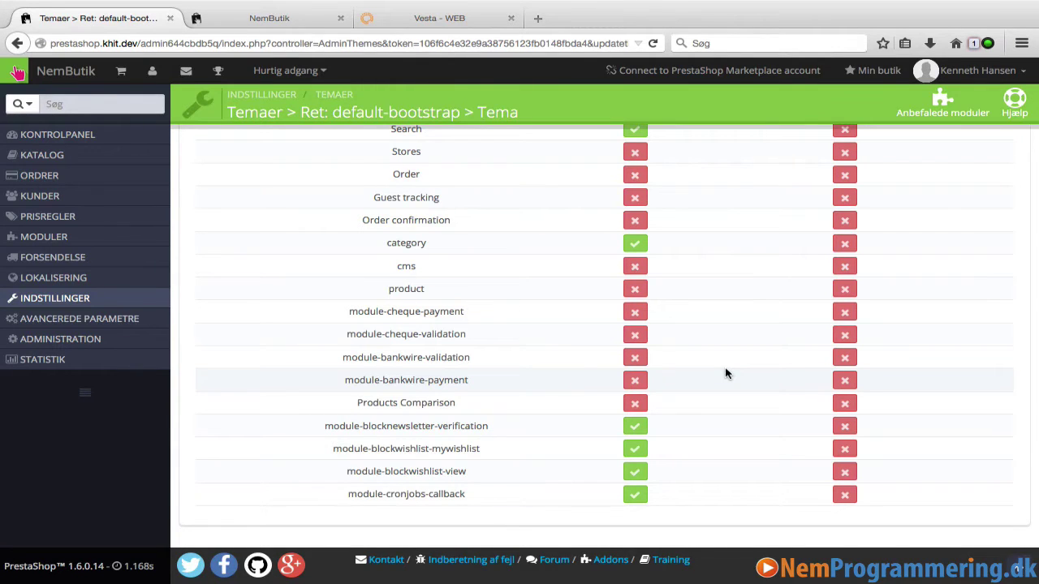
scroll(727, 373, up, 10)
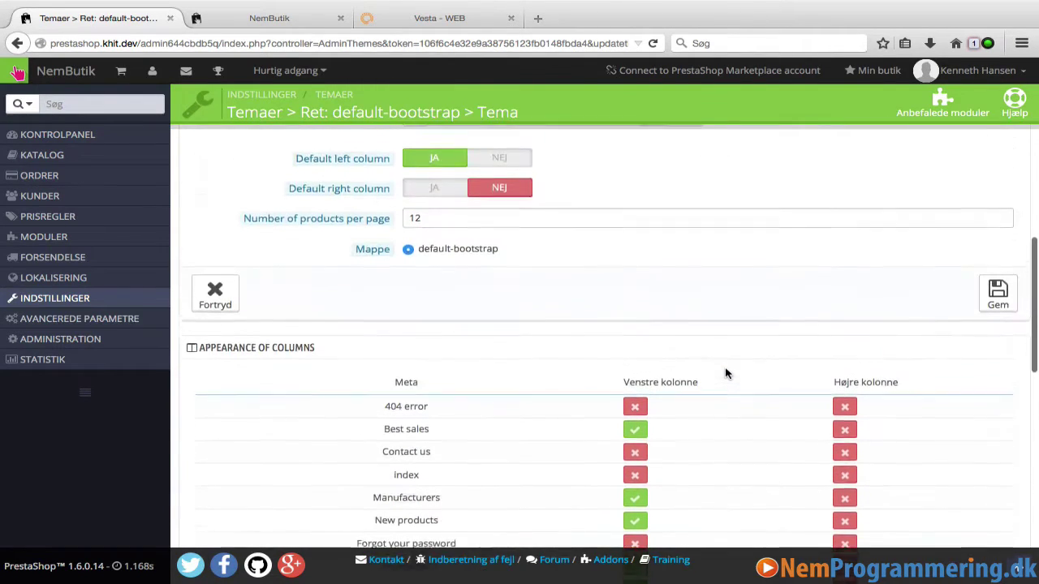
scroll(726, 373, up, 1)
scroll(726, 374, up, 12)
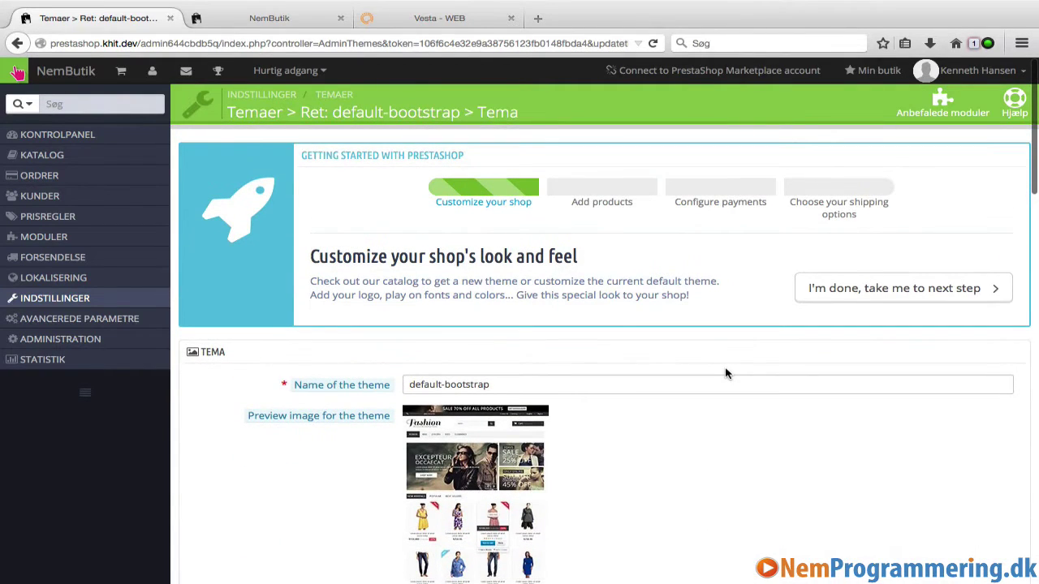
Return to the Temaer page and review the theme's invoice and email logo, icon, mobile and main logo settings
mouse_move(139, 301)
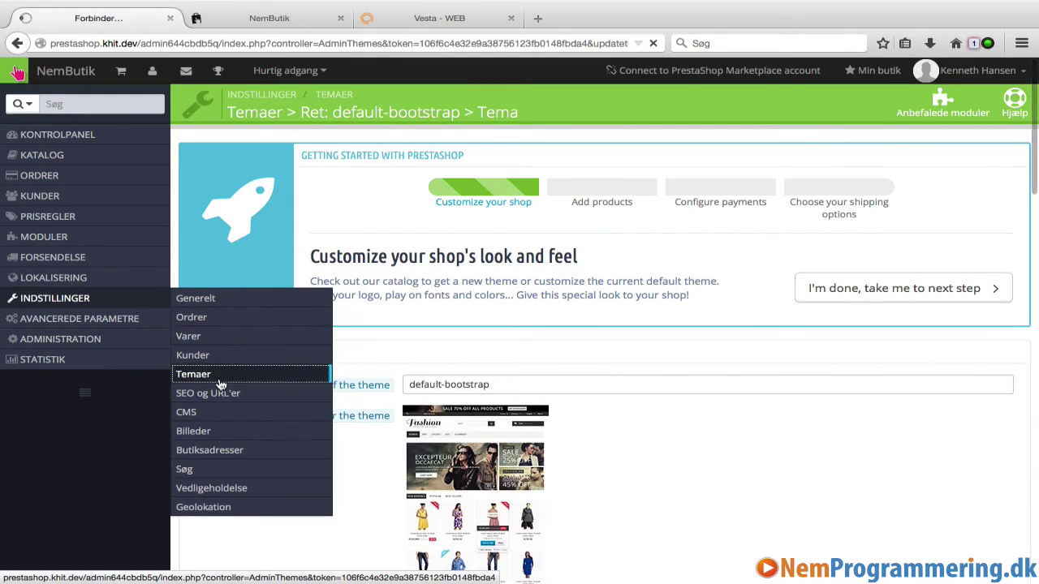
click(195, 377)
scroll(705, 366, down, 7)
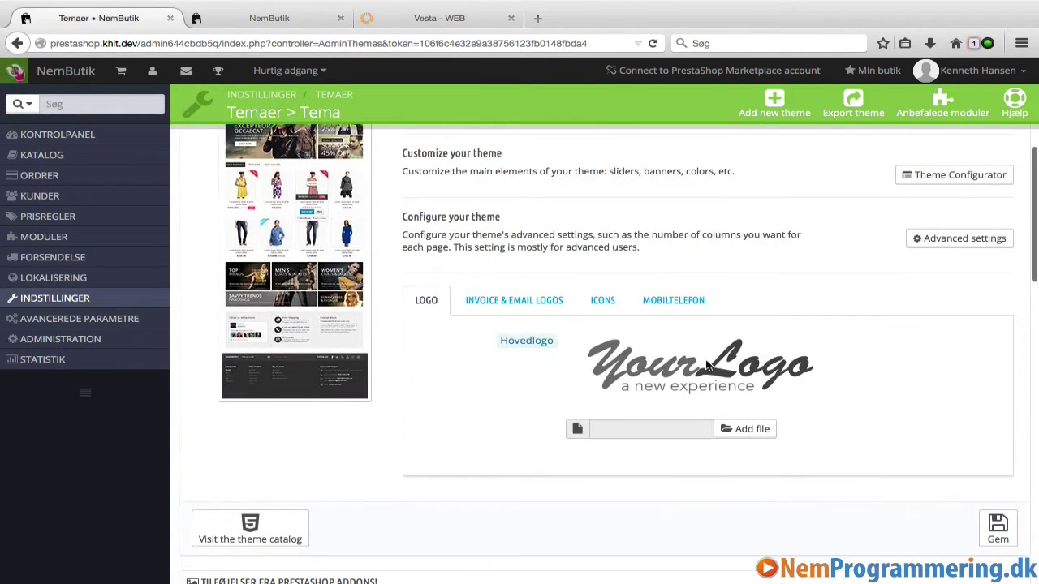
scroll(706, 365, down, 1)
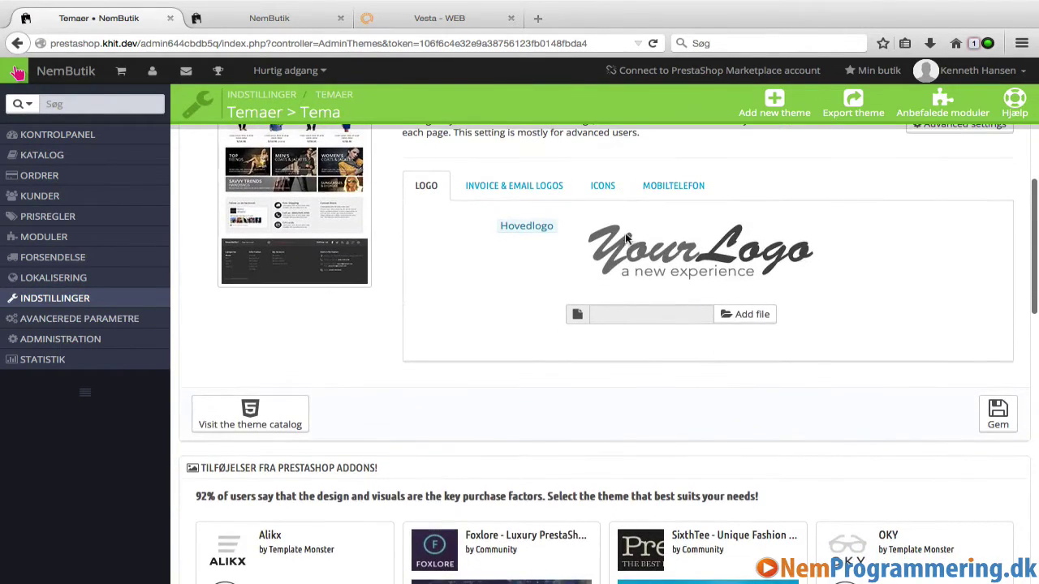
click(540, 193)
click(601, 192)
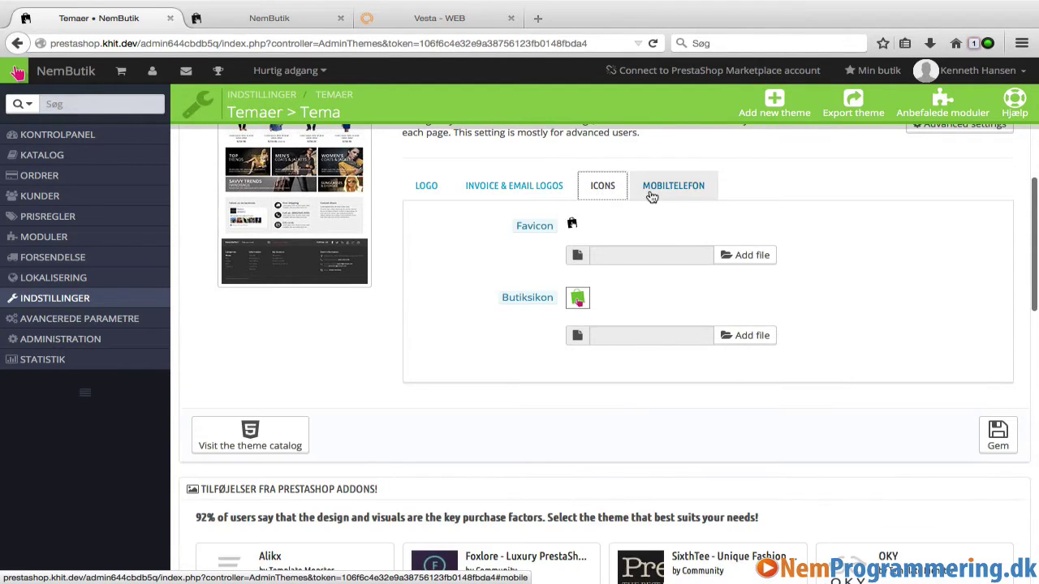
click(652, 194)
click(428, 187)
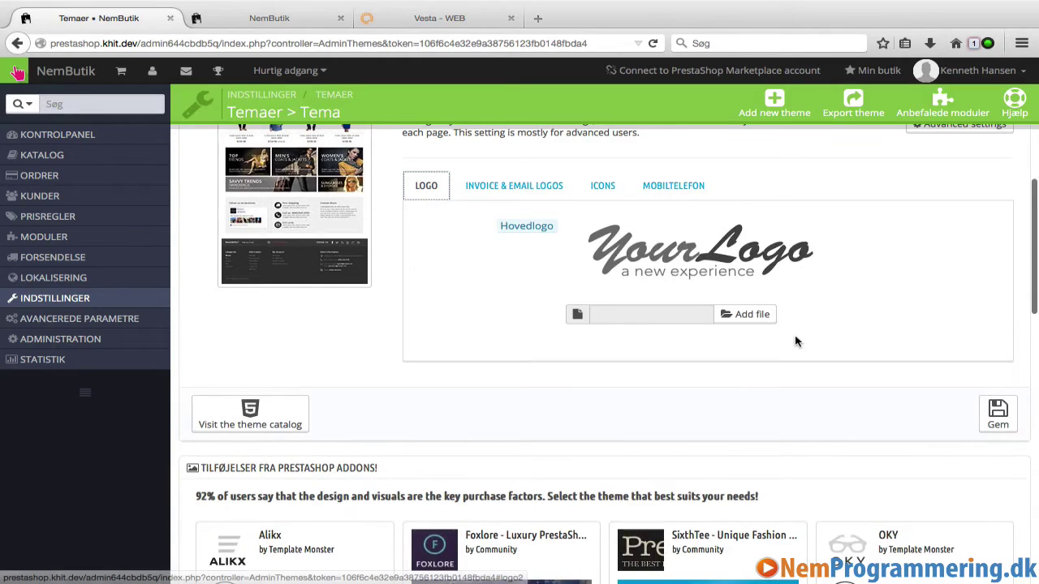
Look through the purchasable themes from PrestaShop Addons offered on the Temaer page, including their previews and prices
scroll(796, 340, down, 5)
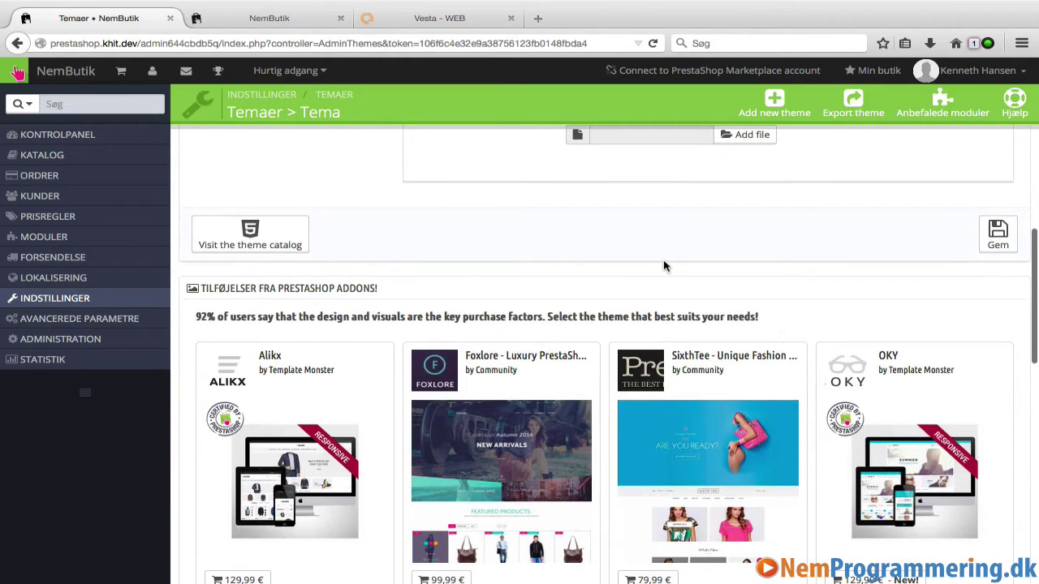
scroll(463, 250, down, 1)
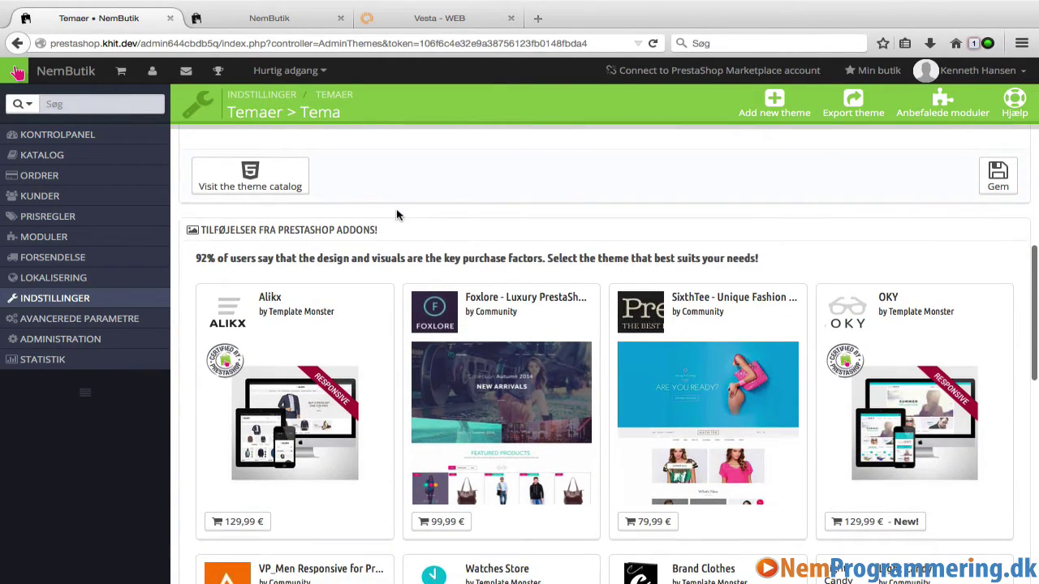
scroll(397, 214, up, 1)
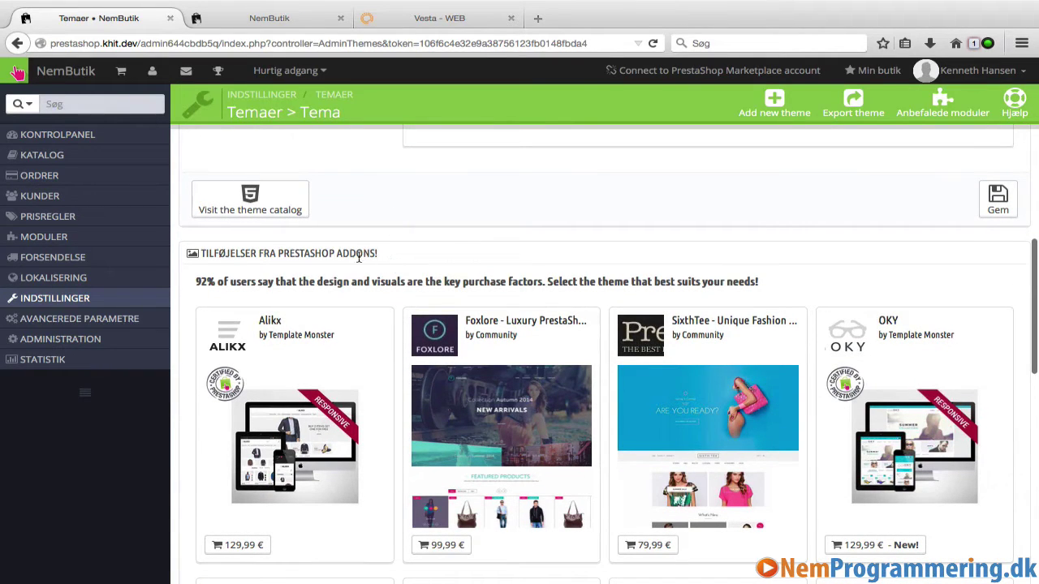
scroll(379, 278, down, 3)
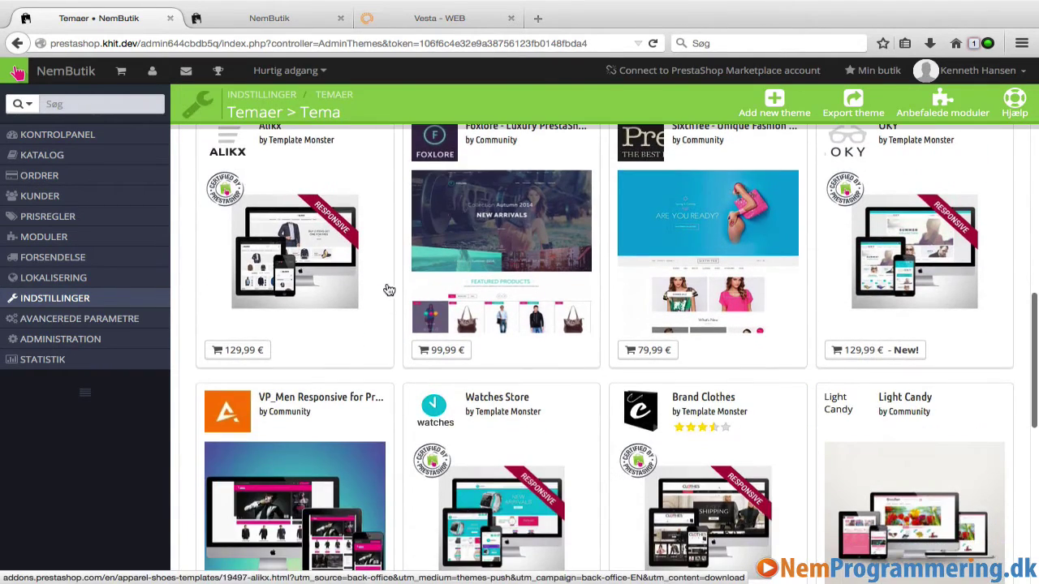
scroll(397, 343, up, 2)
scroll(397, 342, down, 3)
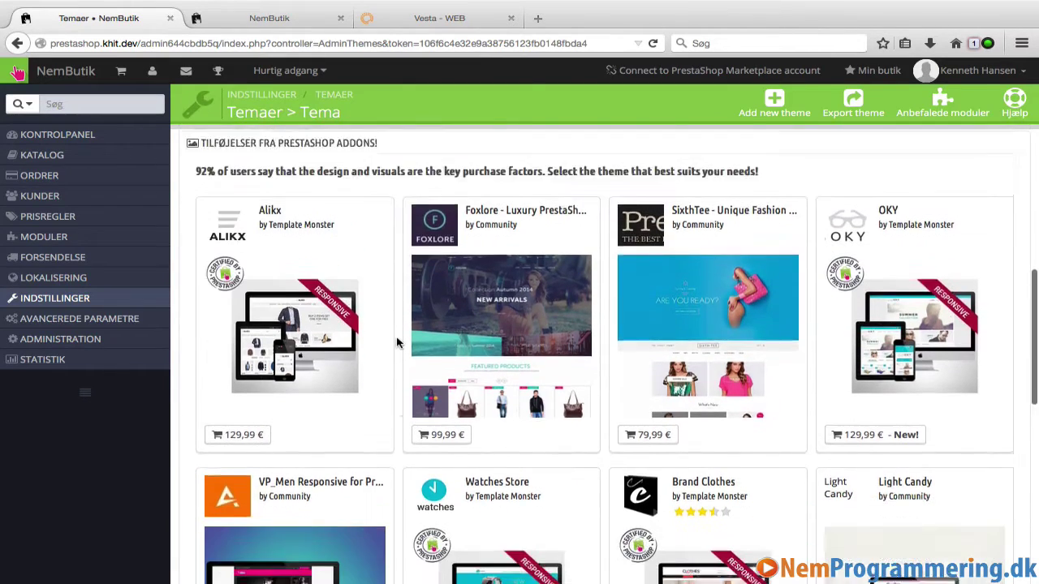
scroll(396, 343, down, 4)
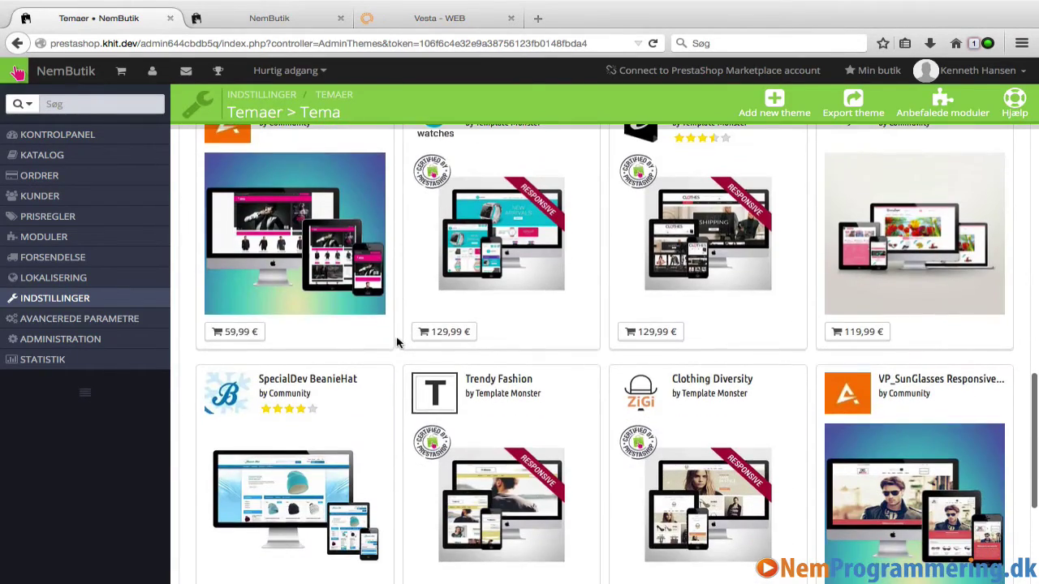
scroll(397, 342, down, 4)
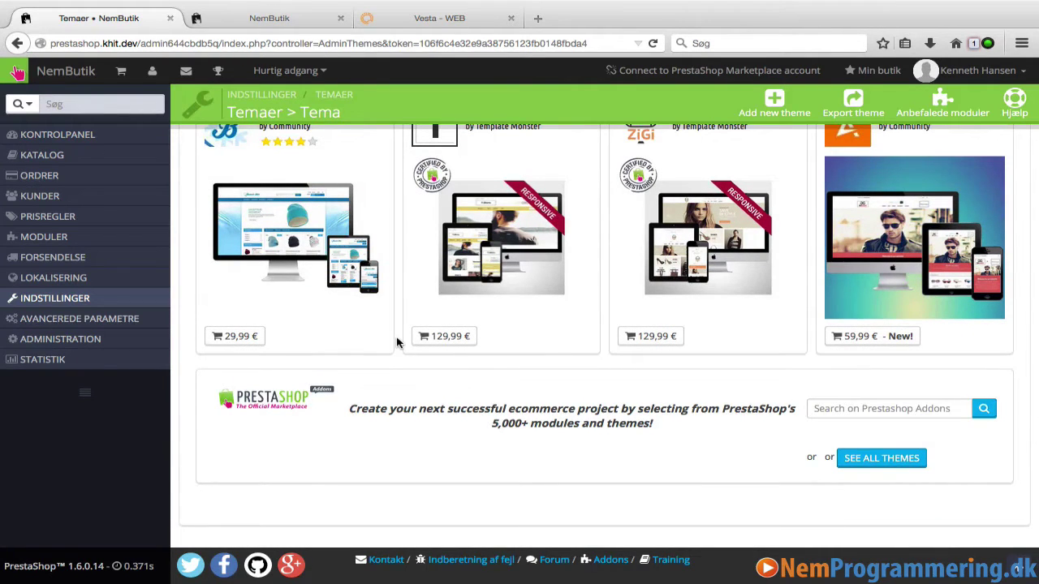
scroll(397, 343, up, 3)
scroll(397, 342, up, 10)
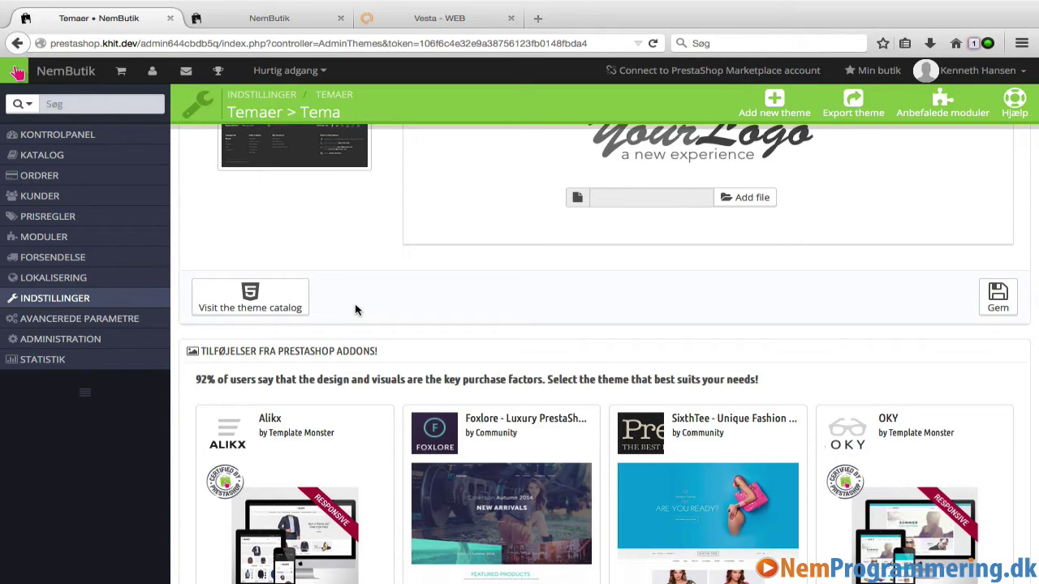
Visit the PrestaShop Addons theme catalog, dismiss the online training promotion and browse the newest theme templates
click(264, 305)
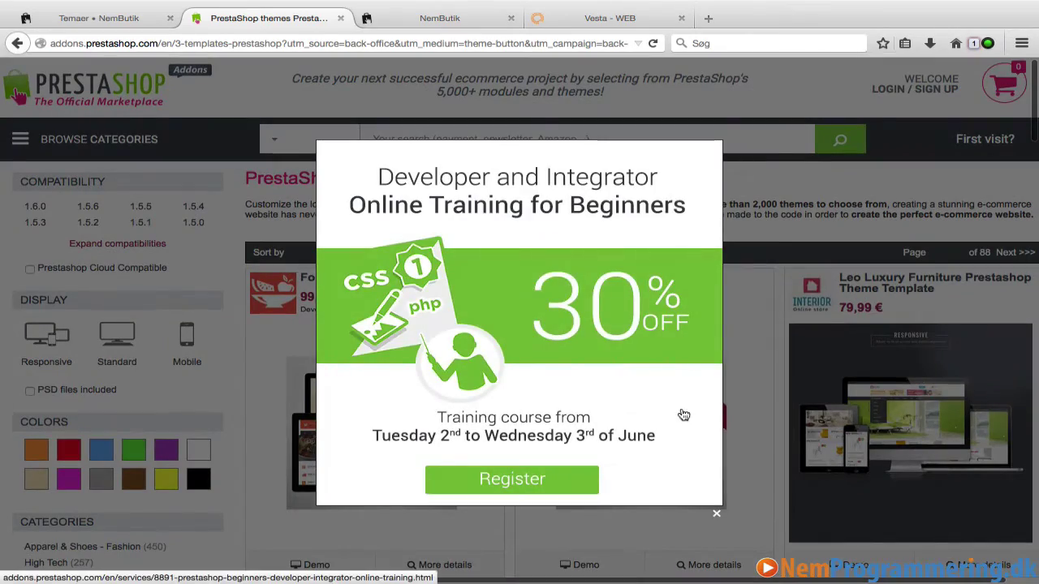
click(716, 513)
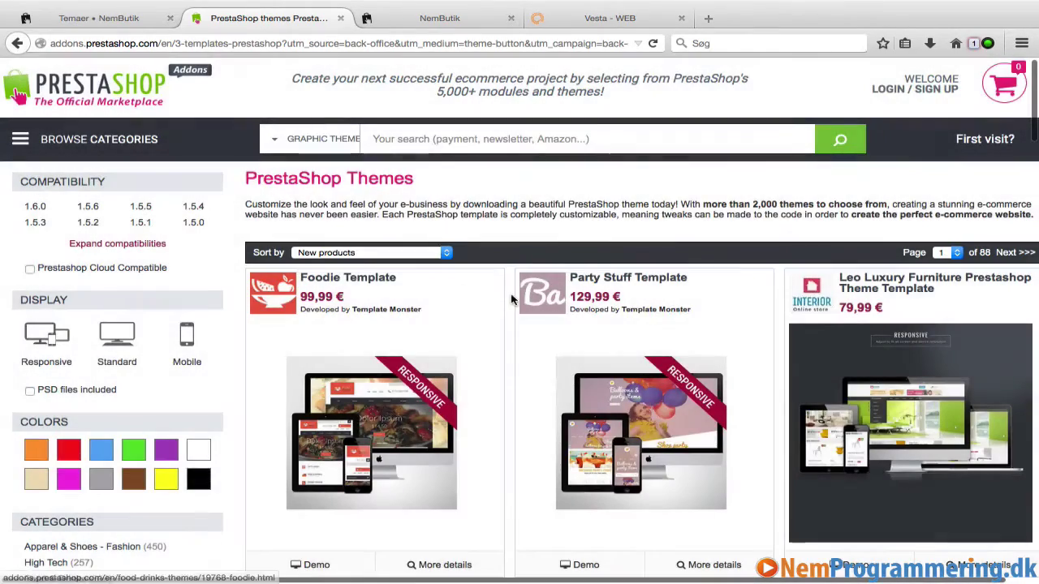
scroll(514, 298, down, 10)
scroll(514, 298, down, 4)
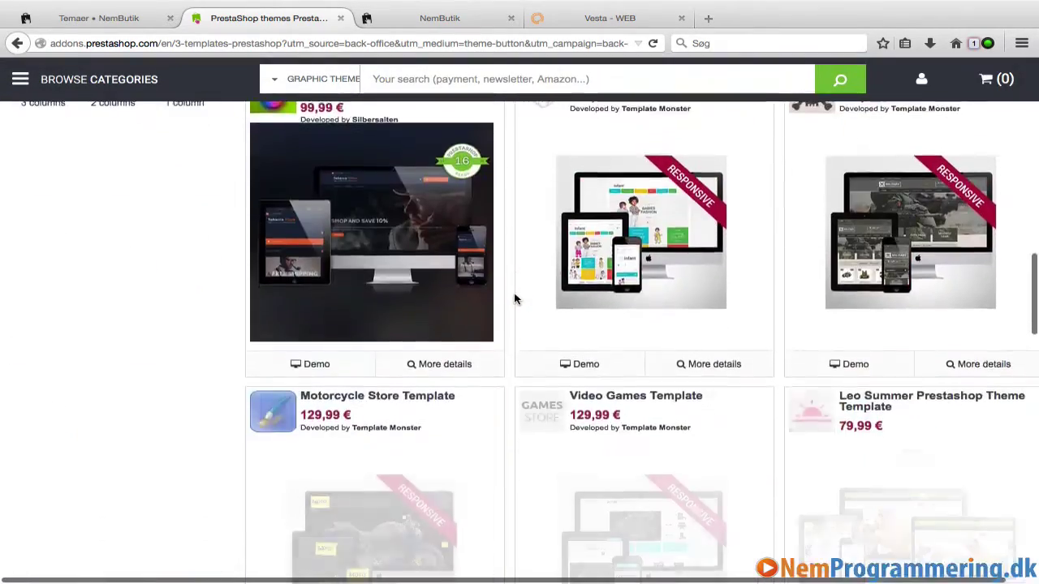
scroll(517, 300, up, 8)
scroll(516, 300, up, 3)
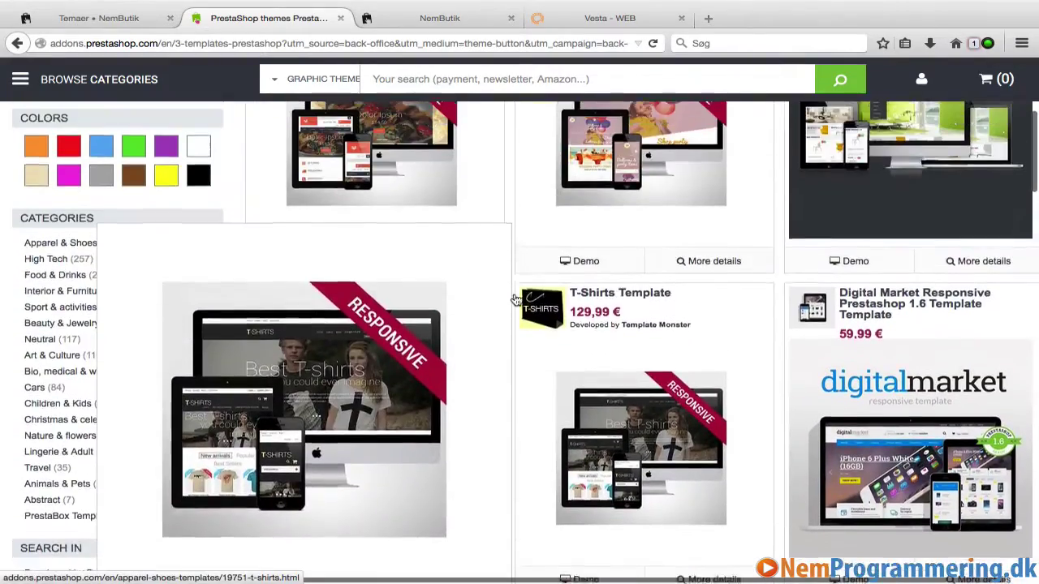
Close the PrestaShop Addons theme catalog and look over the current theme and logo settings on the Temaer page
scroll(506, 262, up, 5)
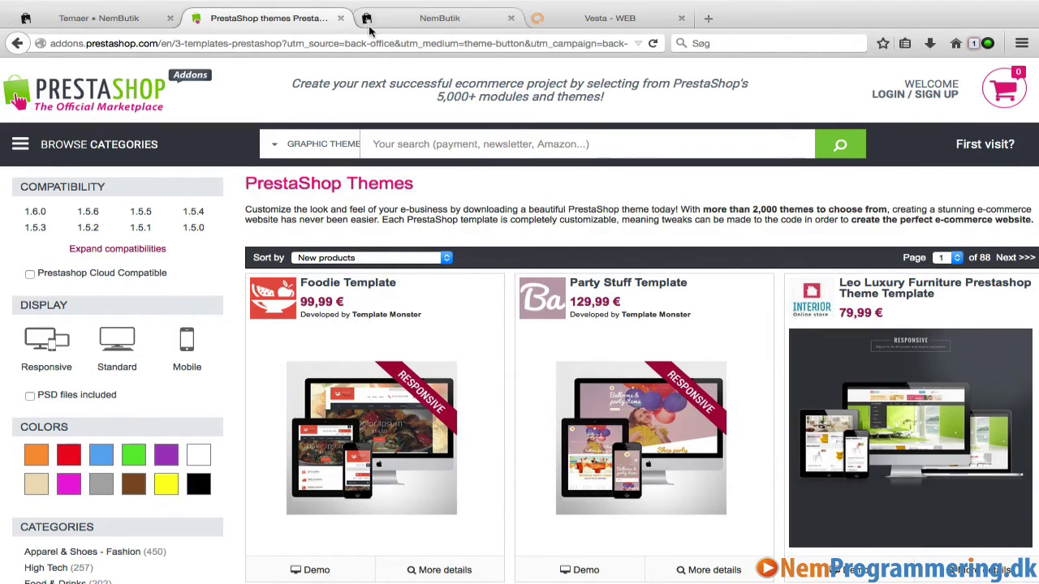
click(341, 18)
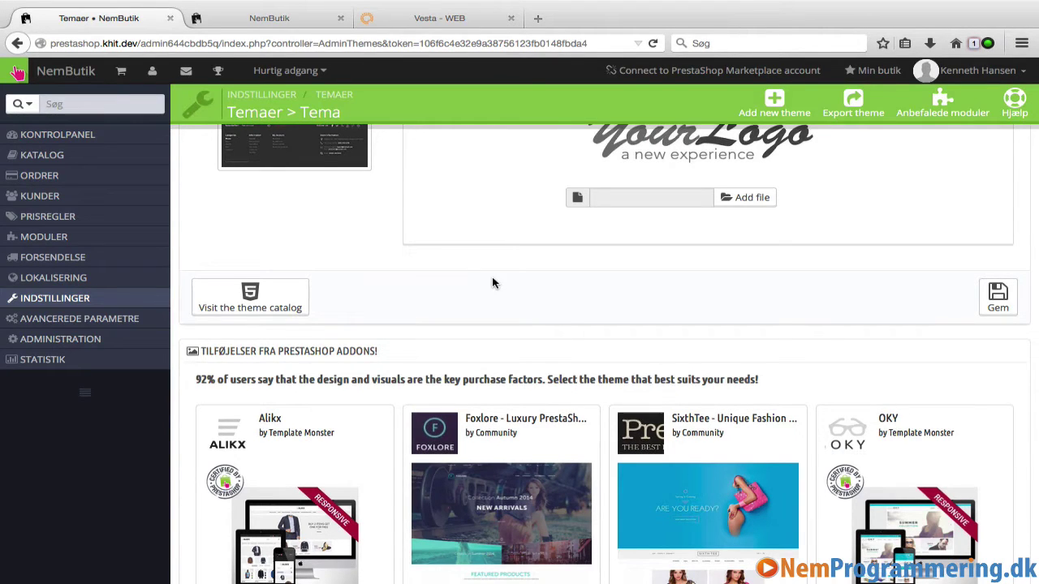
scroll(492, 282, up, 8)
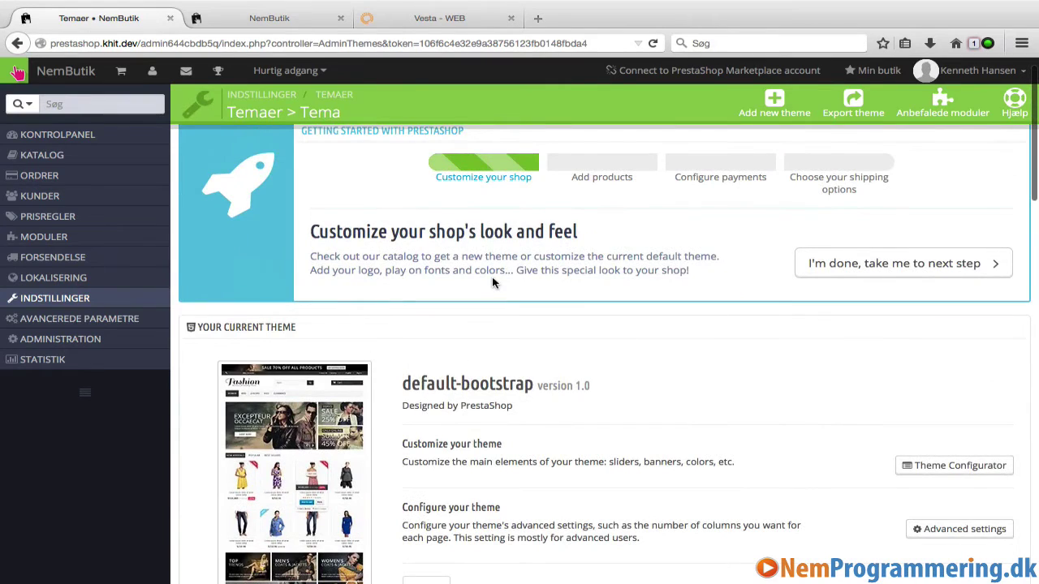
scroll(492, 283, down, 8)
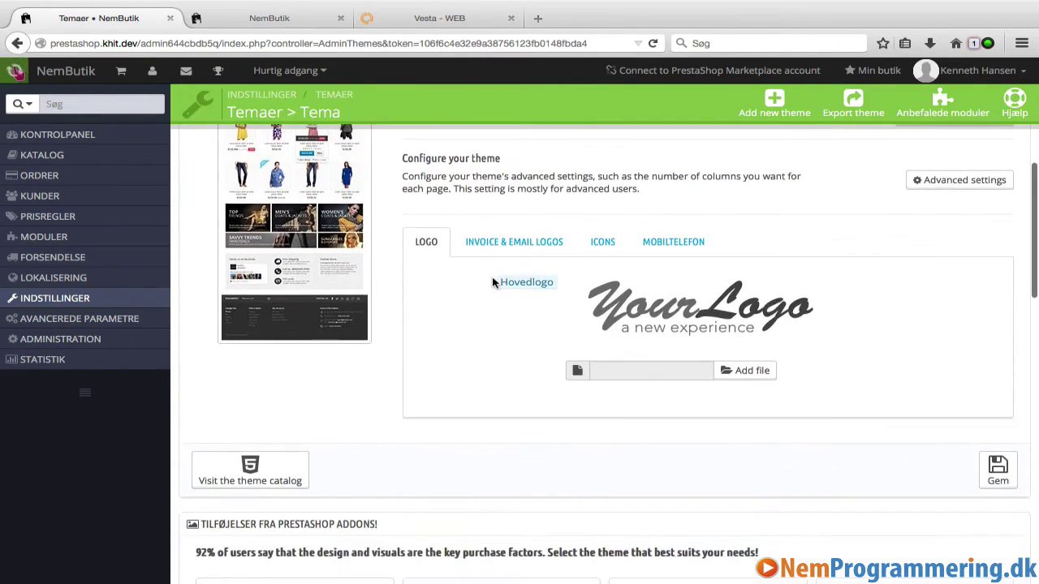
scroll(492, 282, down, 2)
scroll(492, 282, up, 7)
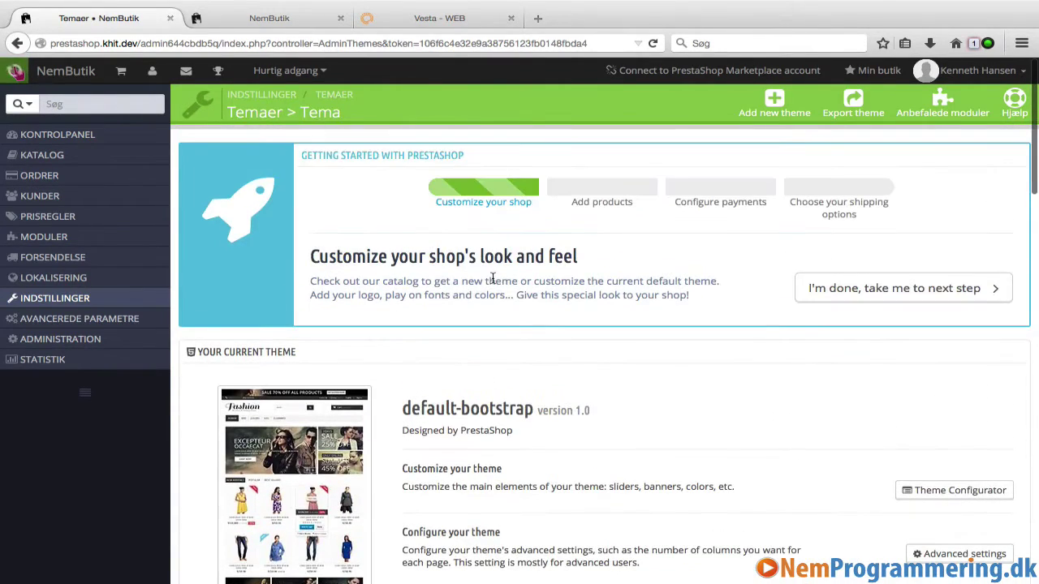
Open the page for adding a new theme and review its options for importing from computer, internet or FTP
click(826, 124)
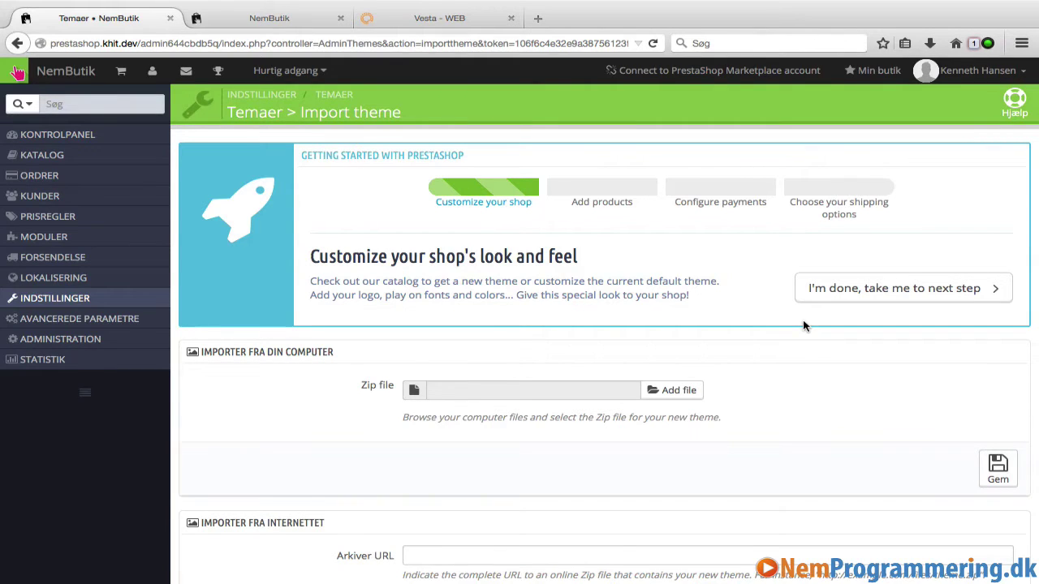
scroll(804, 326, down, 2)
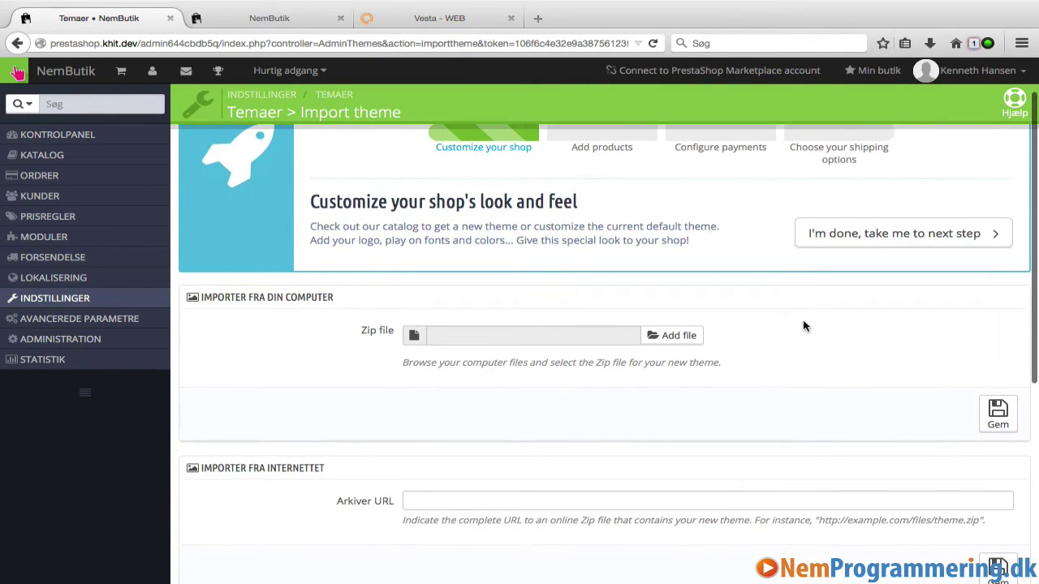
scroll(804, 326, down, 5)
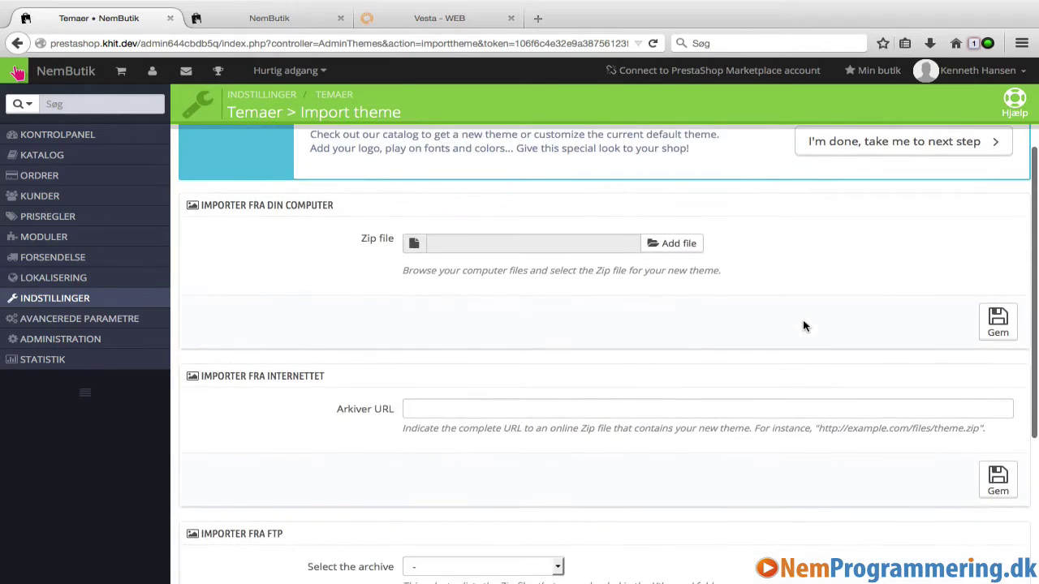
scroll(803, 325, up, 1)
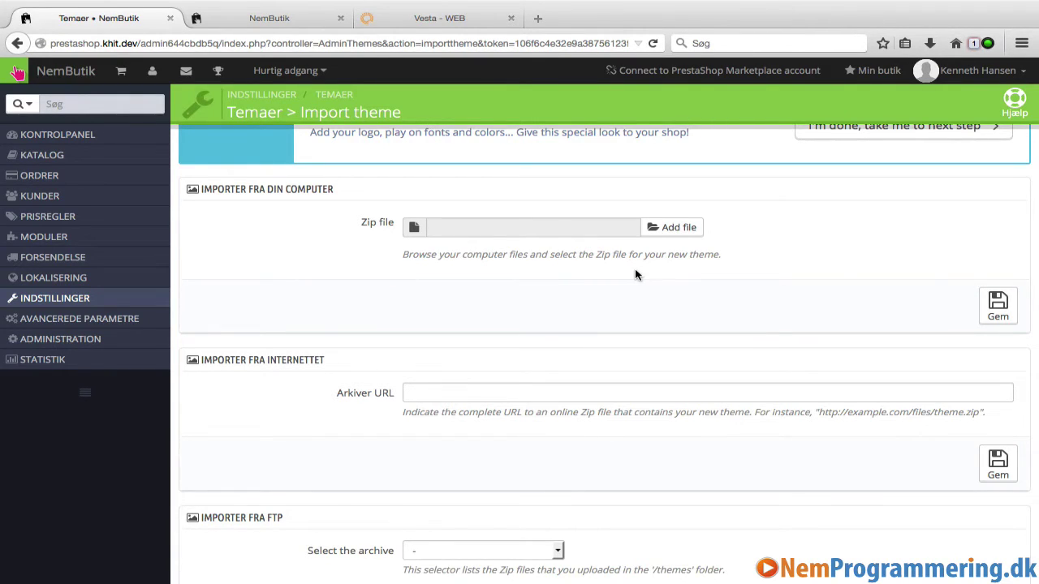
scroll(636, 275, down, 4)
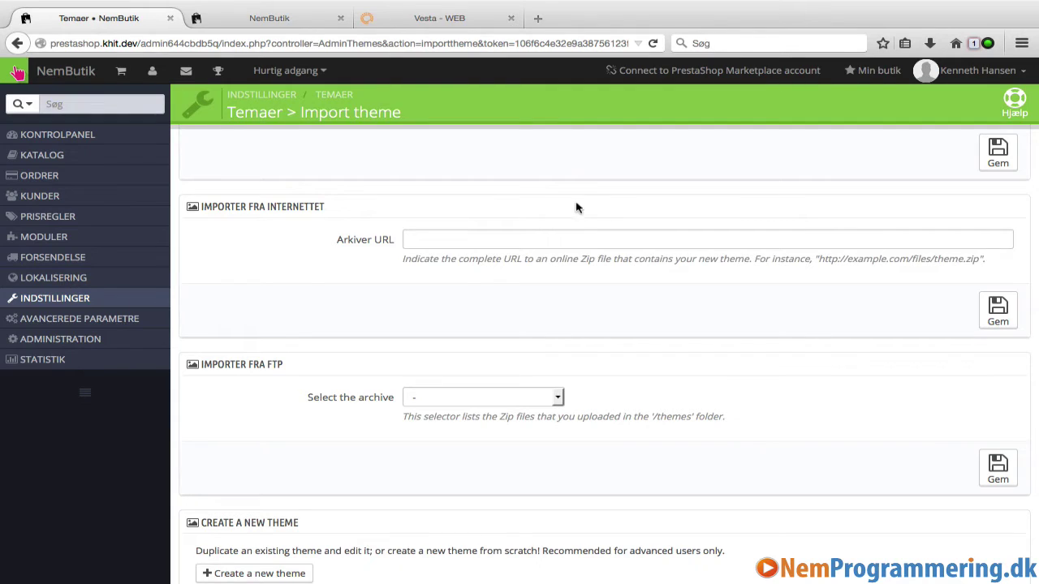
scroll(685, 322, down, 2)
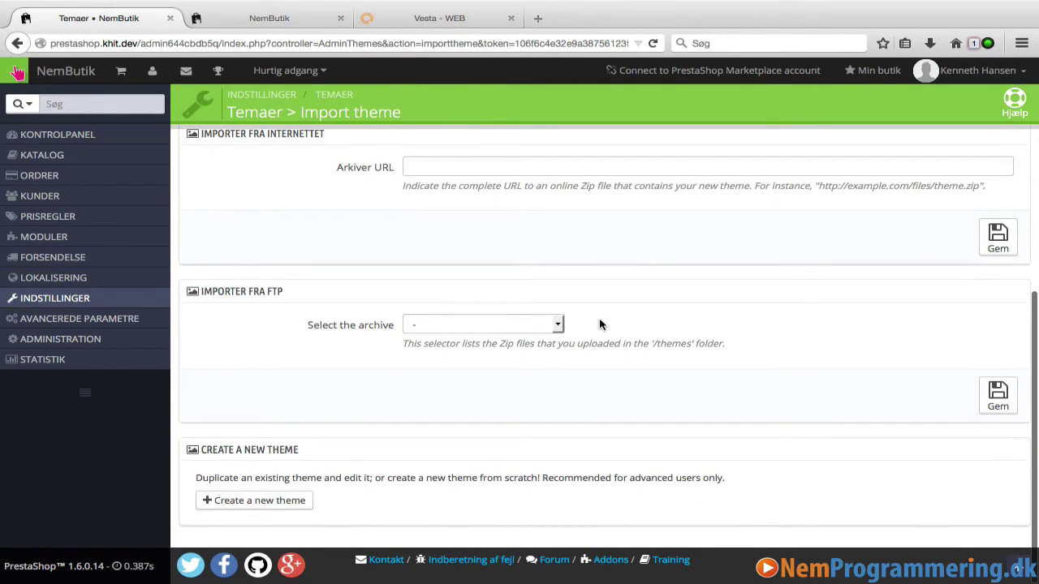
Check the archive selector for the FTP import, then review the computer and internet import sections again
click(559, 325)
click(558, 325)
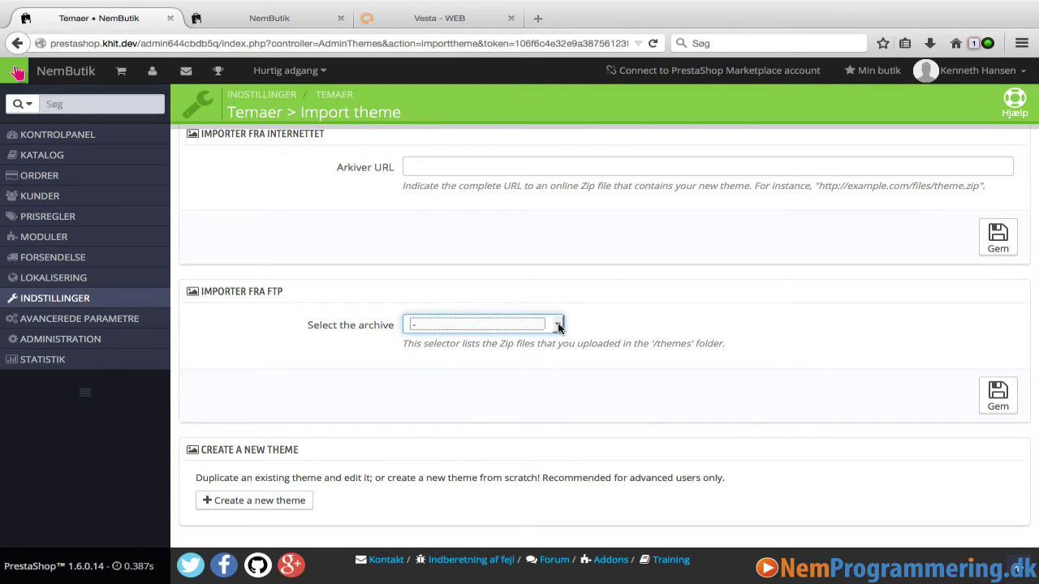
click(606, 287)
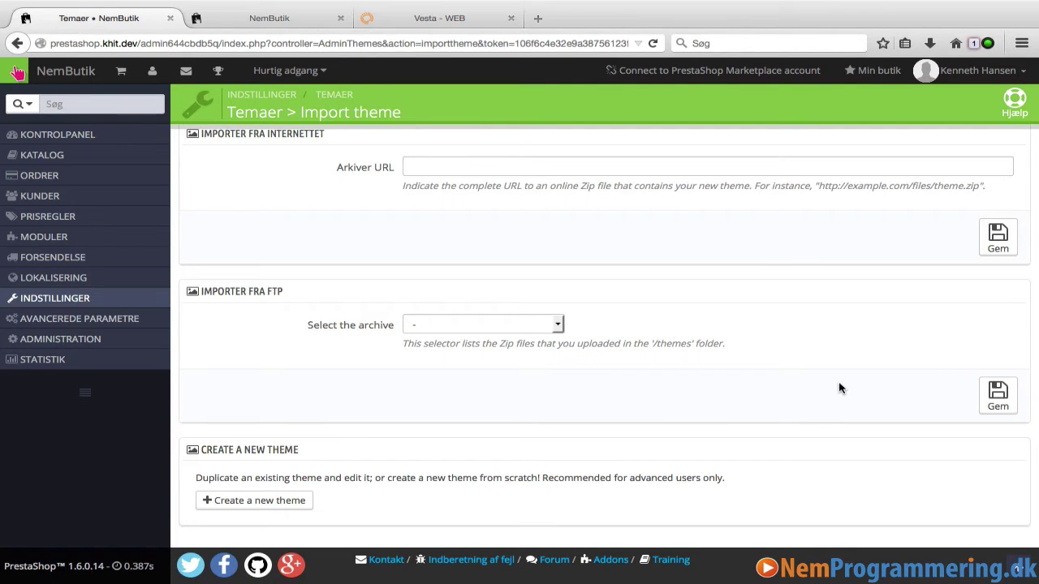
scroll(840, 388, up, 5)
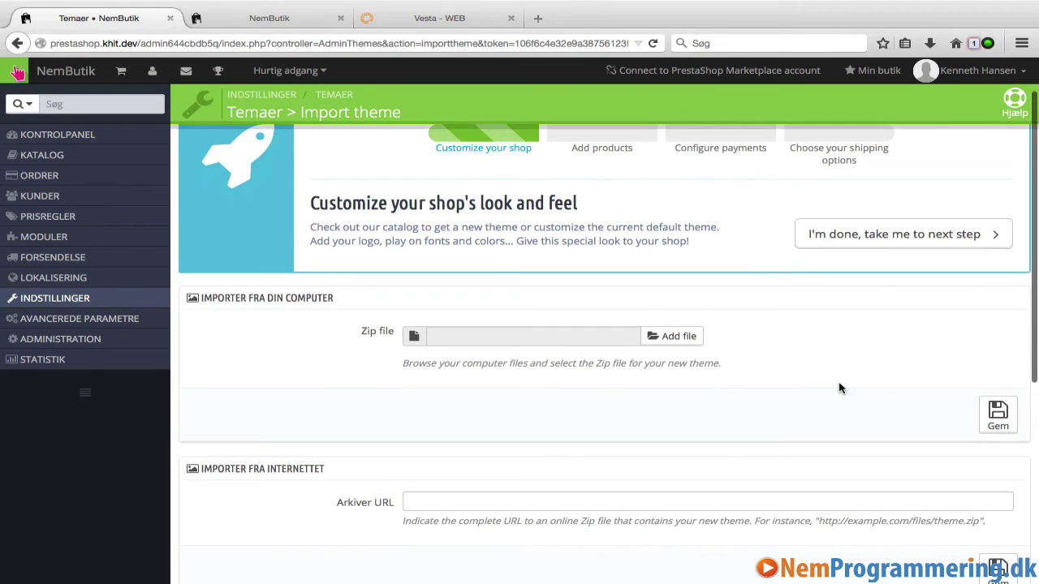
scroll(841, 388, down, 3)
scroll(777, 387, up, 2)
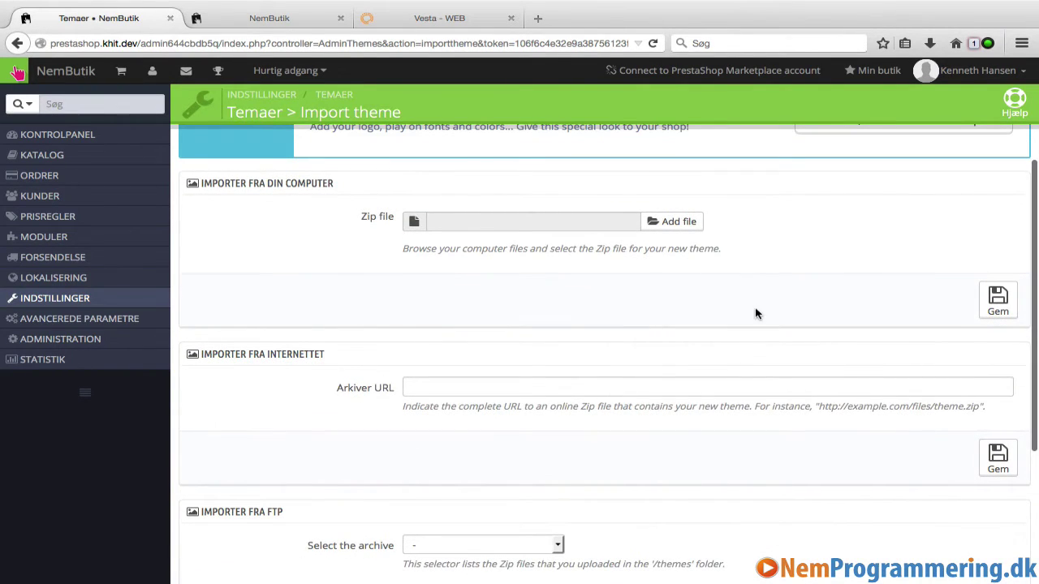
Switch to Finder with the downloaded template_51683 folder open and move its window clear for browsing
key(ctrl+Left)
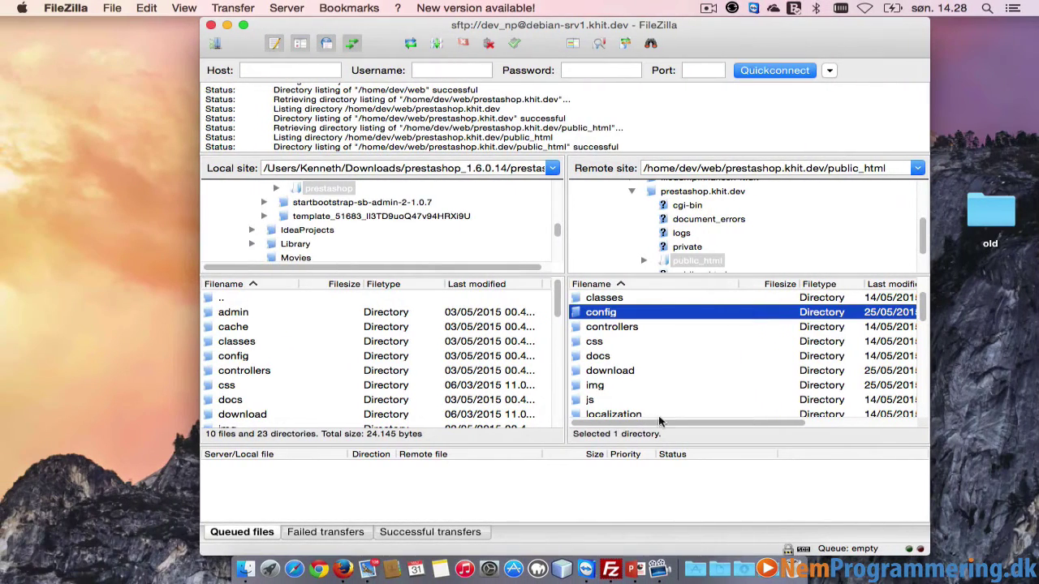
click(751, 571)
click(744, 486)
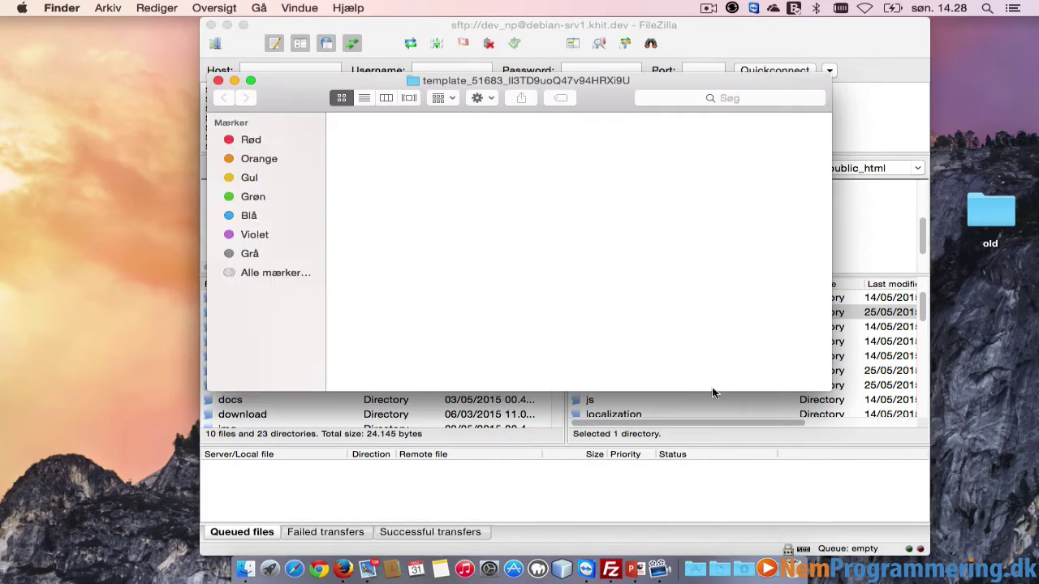
drag(596, 78, 524, 46)
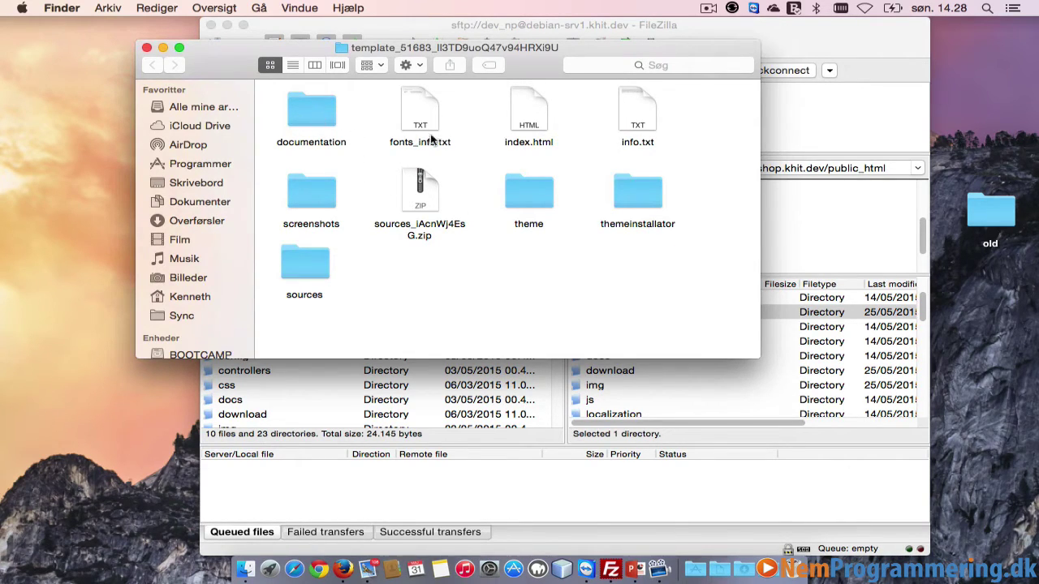
Preview documentation.html in the documentation folder, then view the screenshots folder and return to the template folder
double_click(301, 111)
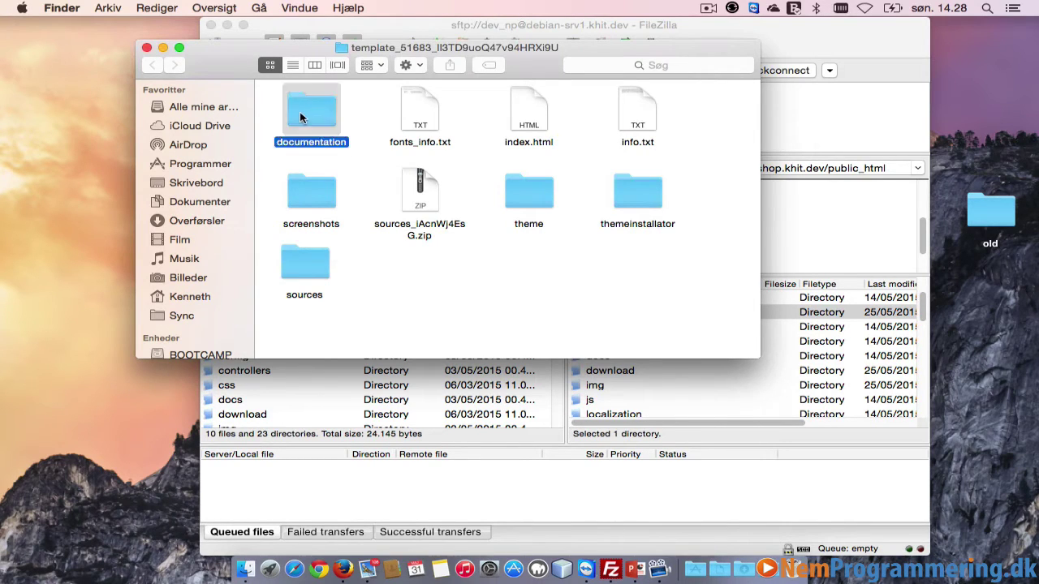
click(310, 114)
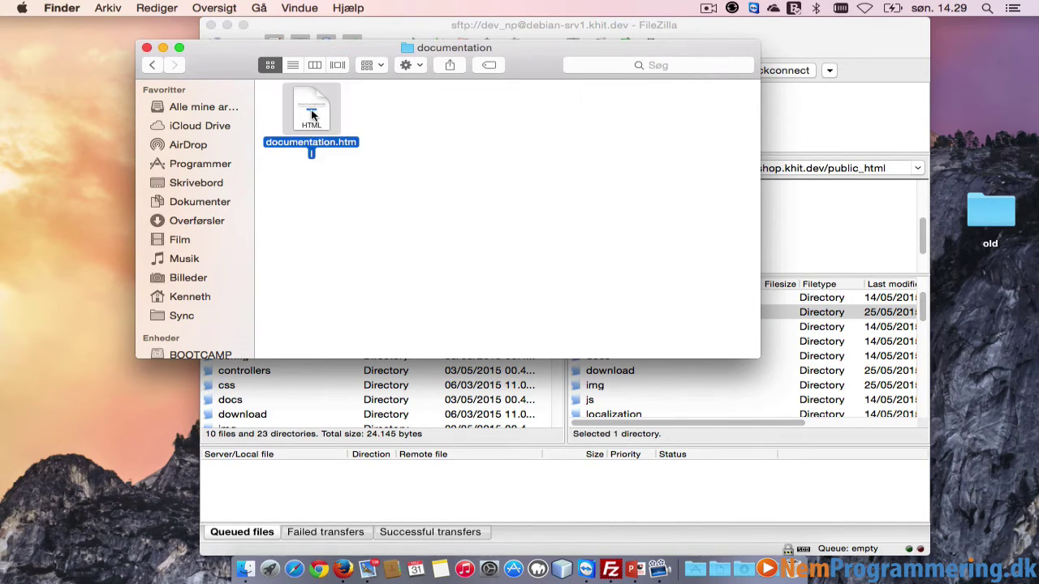
key(space)
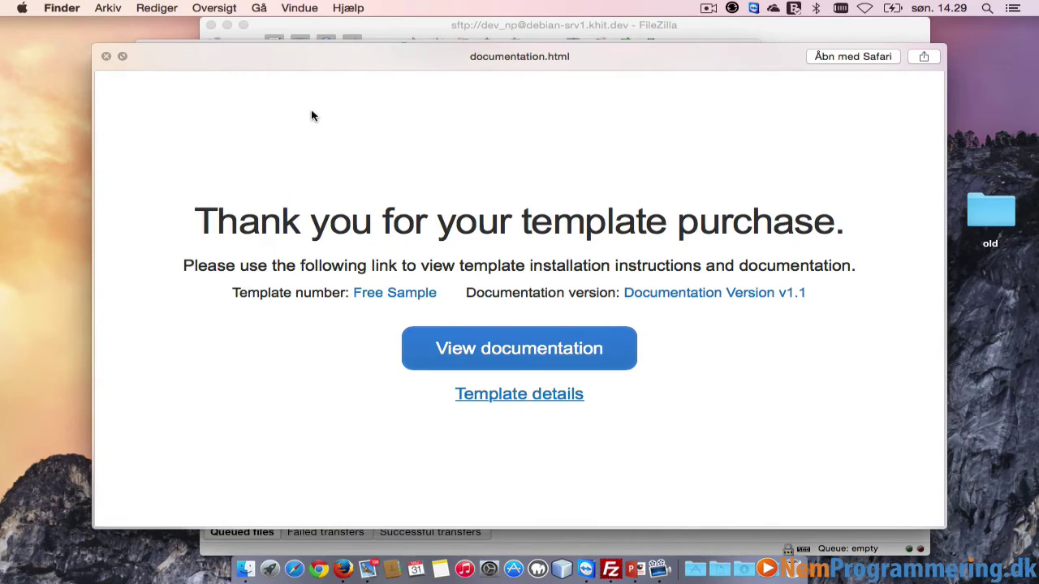
key(space)
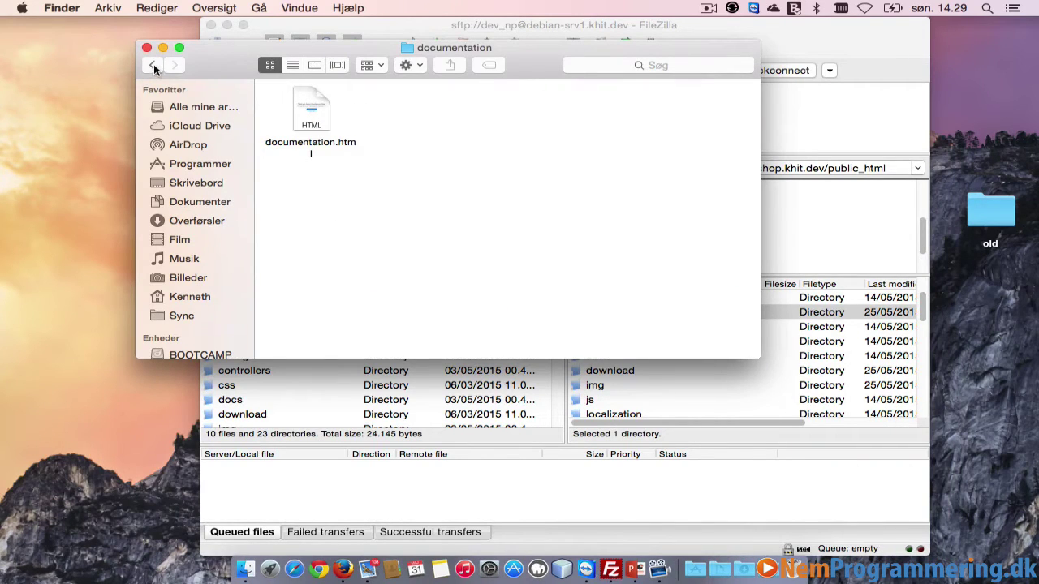
click(154, 64)
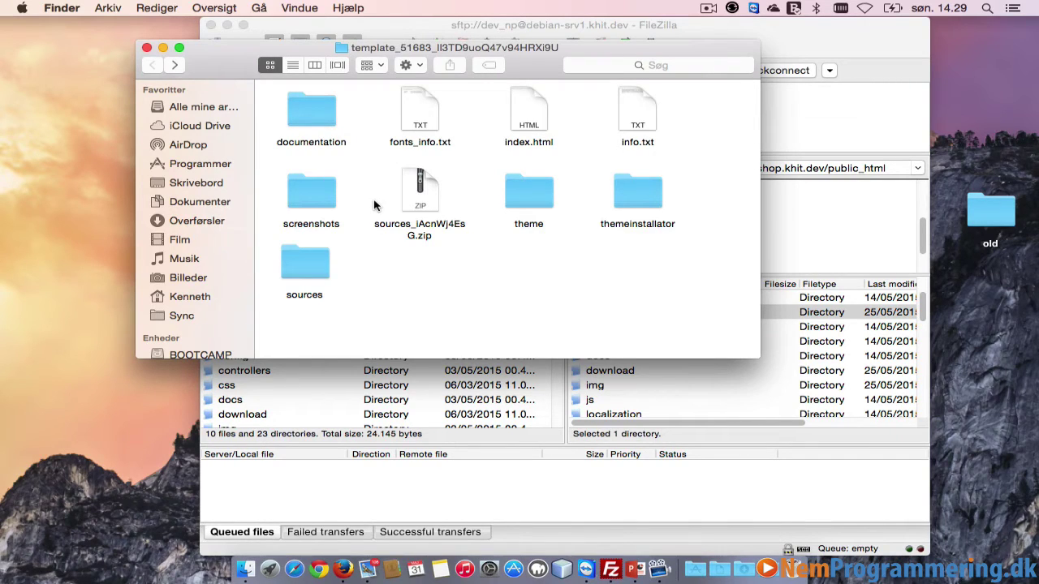
double_click(297, 196)
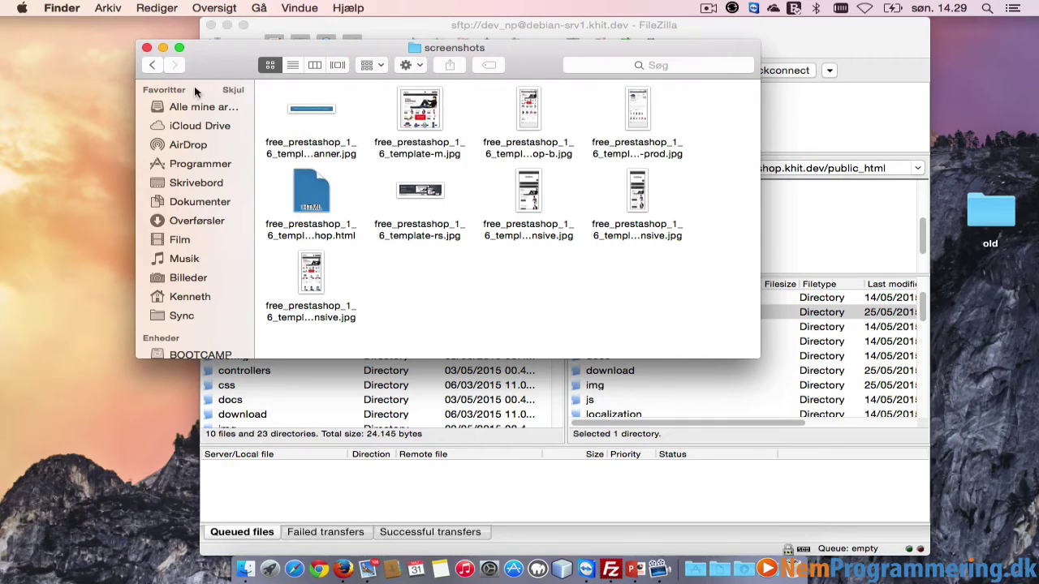
click(152, 65)
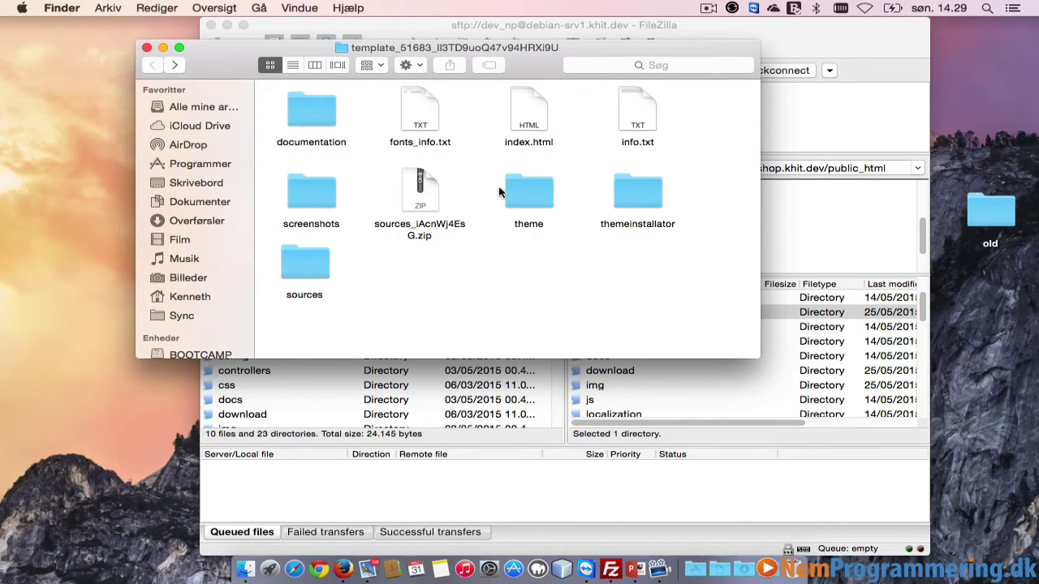
Look through the theme folder's themes, modules and img subfolders, then return to the main template folder
double_click(532, 193)
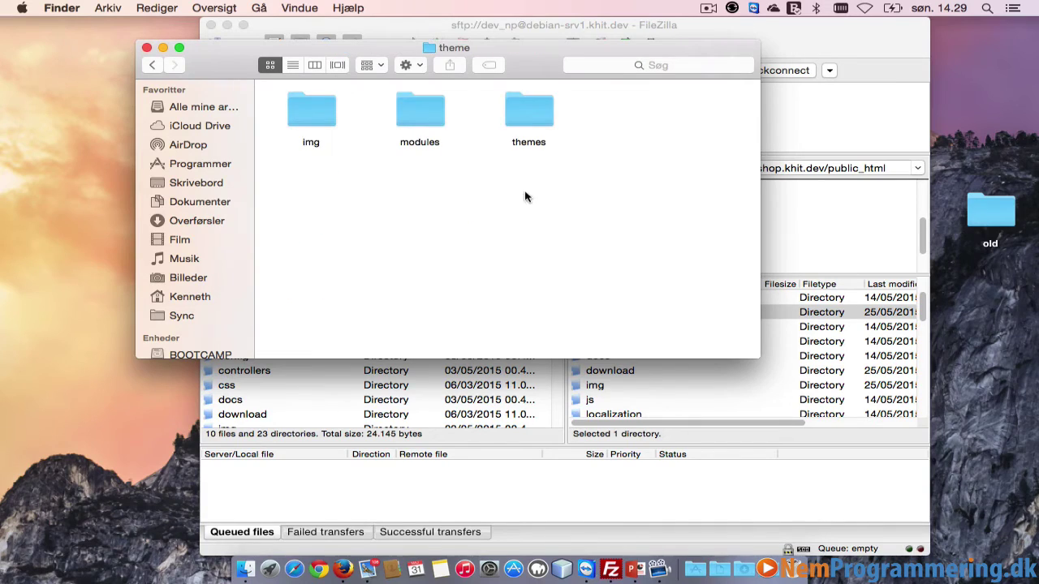
double_click(526, 118)
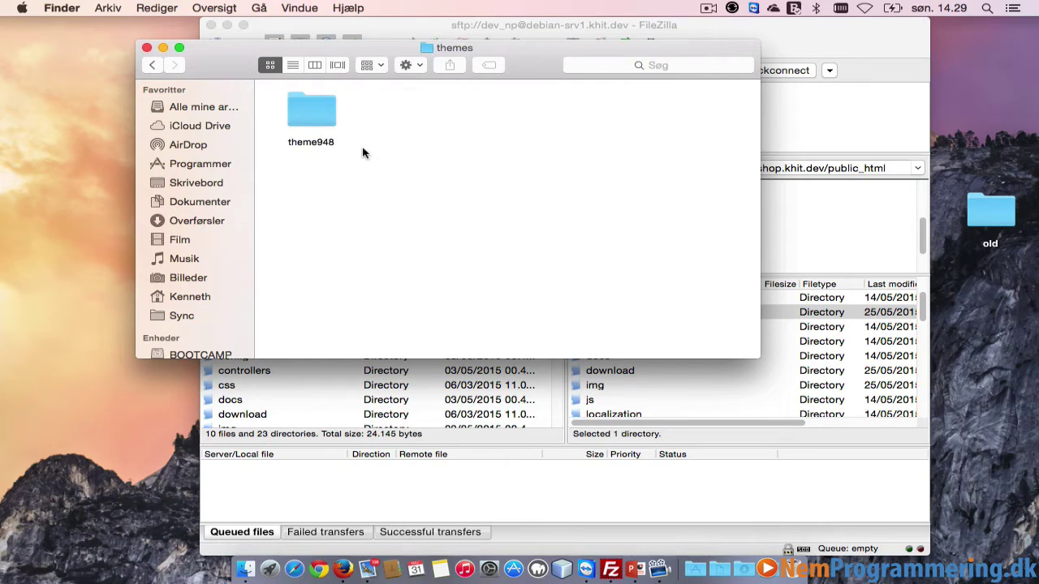
click(153, 66)
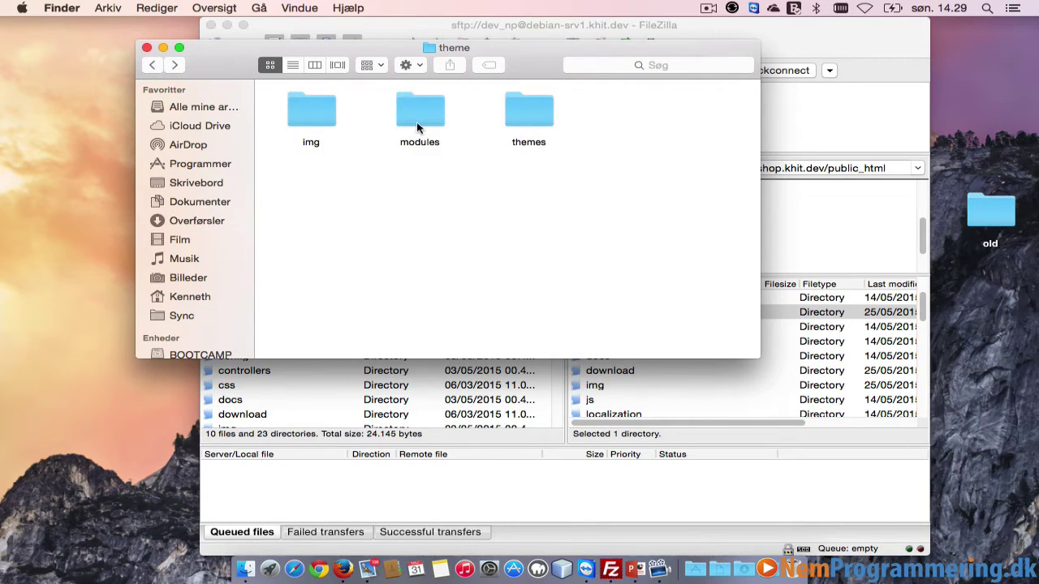
double_click(416, 118)
click(154, 65)
double_click(311, 114)
click(154, 65)
click(153, 65)
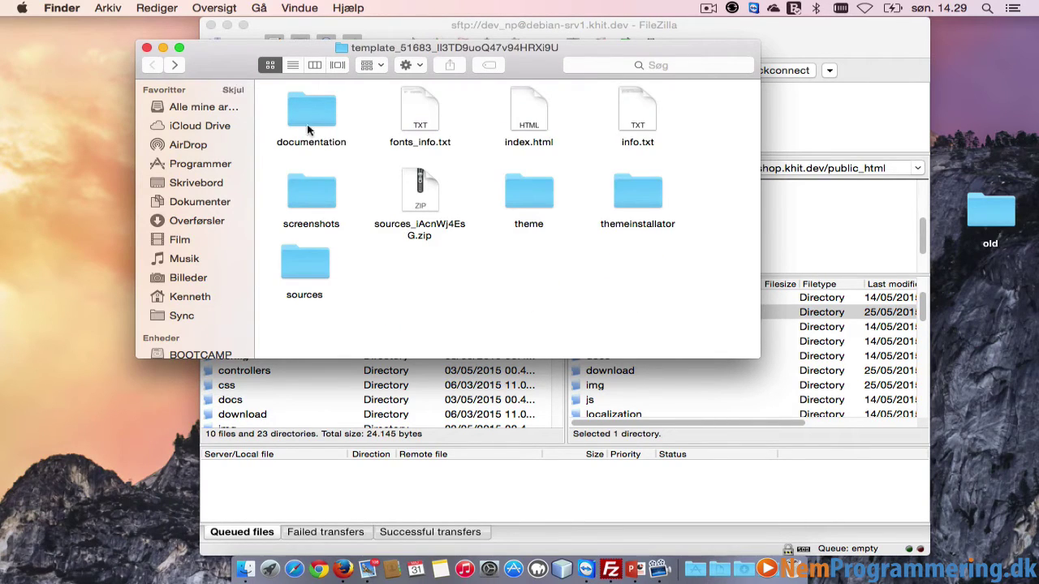
Extract theme948.zip inside the themeinstallator folder
double_click(644, 193)
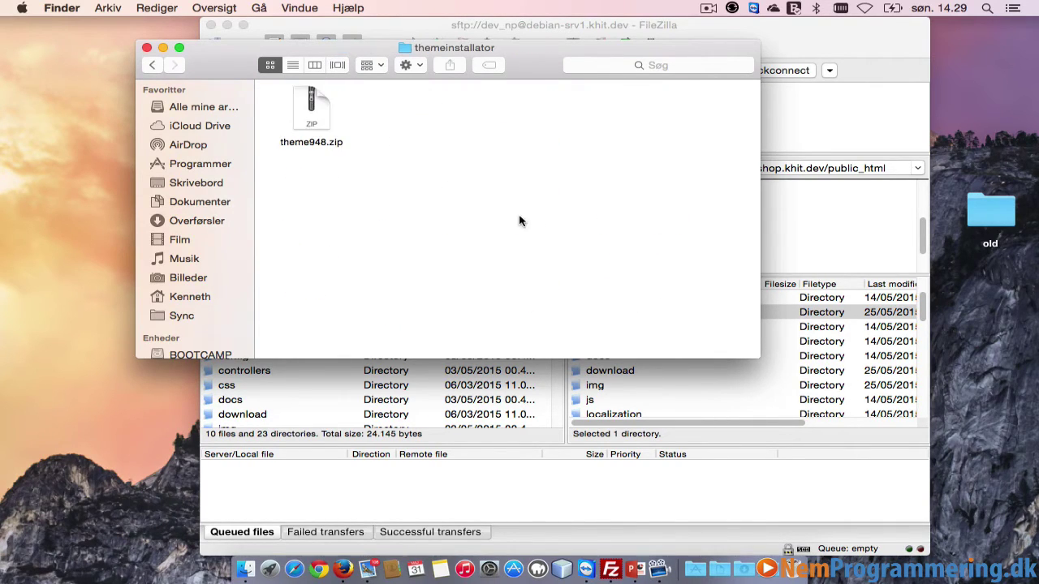
click(311, 117)
click(398, 193)
double_click(315, 114)
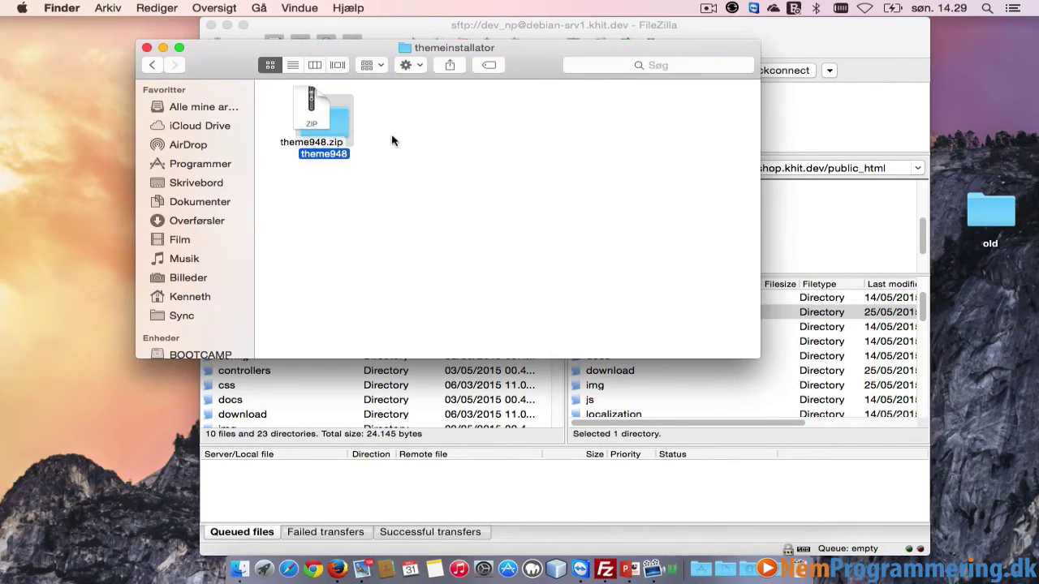
Open the extracted theme948 folder and preview the contents of Config.xml
double_click(341, 122)
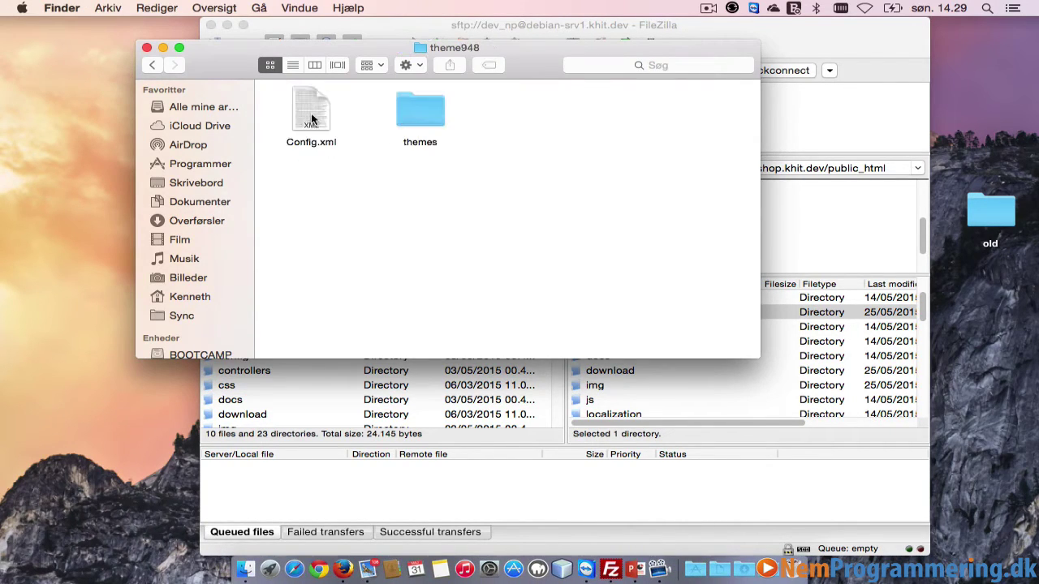
click(312, 117)
key(space)
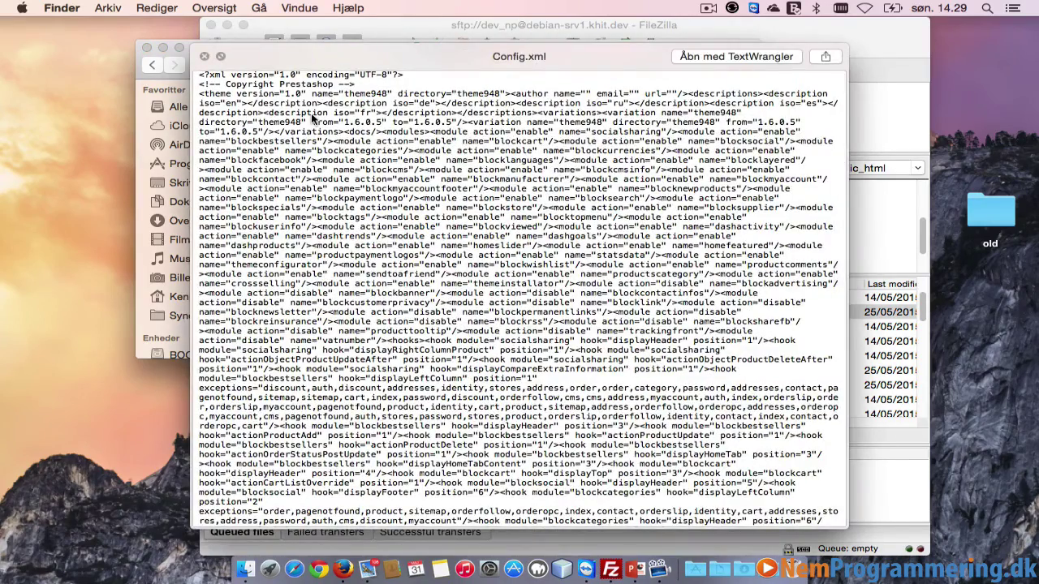
key(space)
click(386, 217)
Open theme948 inside the extracted package's themes folder to view its template files
click(426, 110)
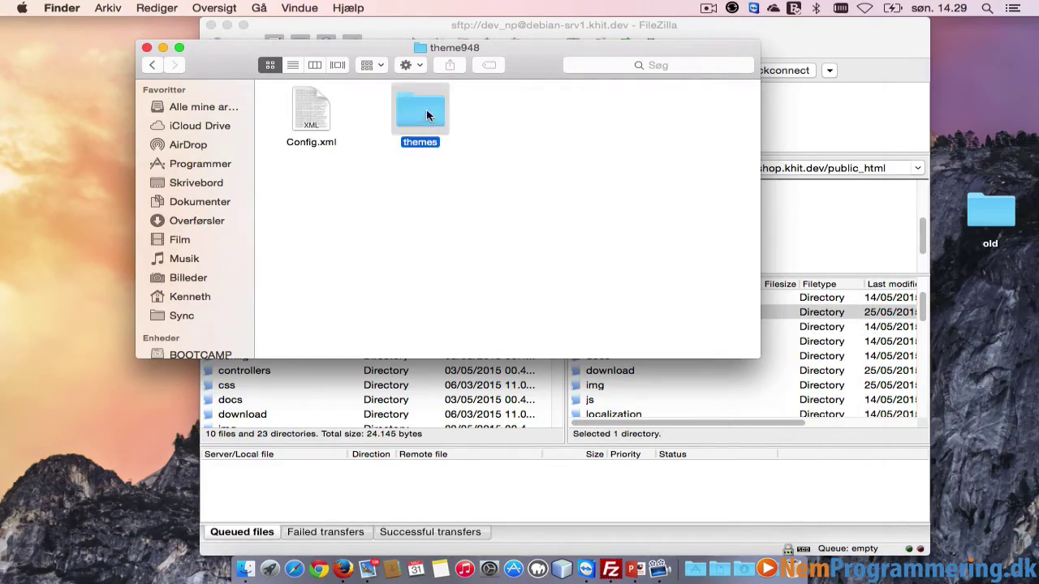
double_click(426, 109)
double_click(314, 111)
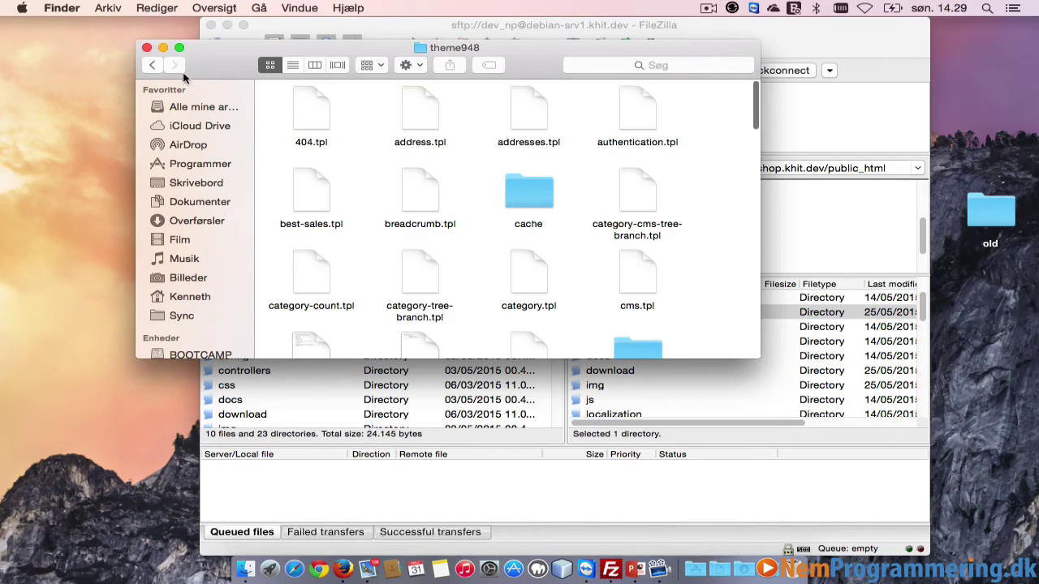
Return to the themeinstallator folder and delete the extracted theme948 folder, keeping theme948.zip
click(159, 68)
click(158, 67)
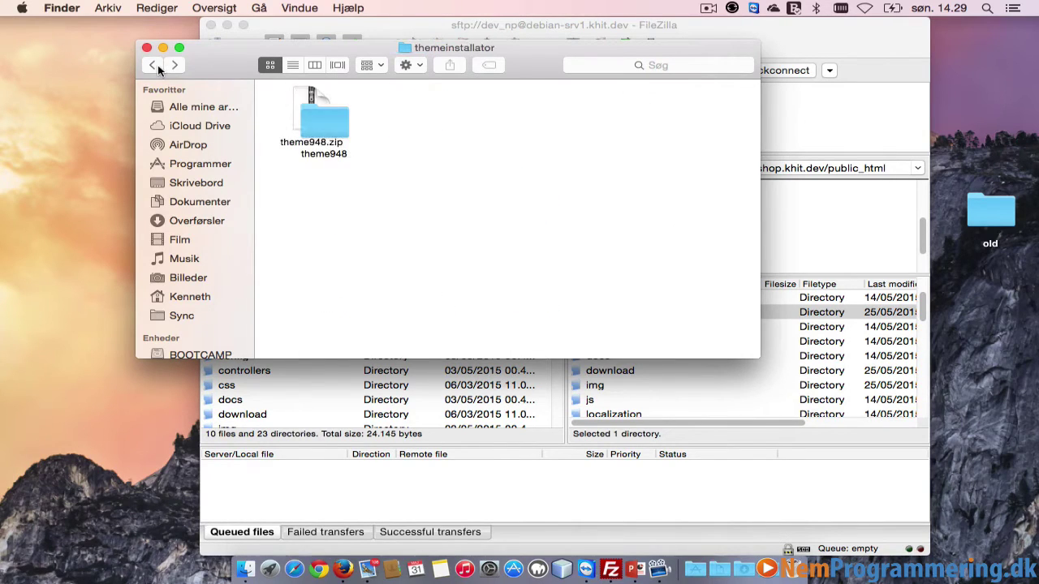
click(337, 129)
key(super+BackSpace)
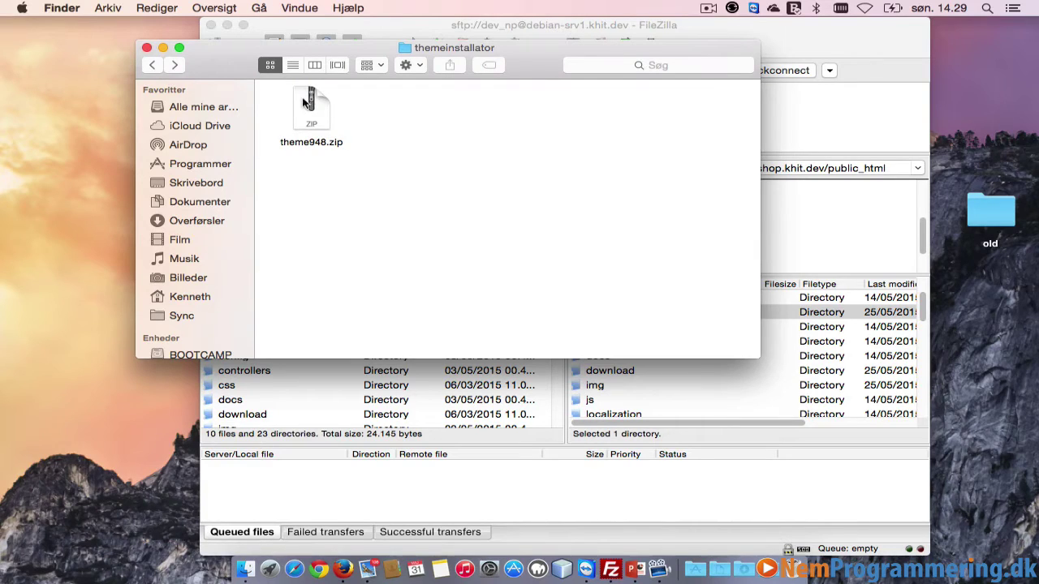
click(317, 108)
click(451, 213)
Switch to the PrestaShop import page in Firefox and import theme948.zip from the themeinstallator folder on the computer
key(ctrl+Right)
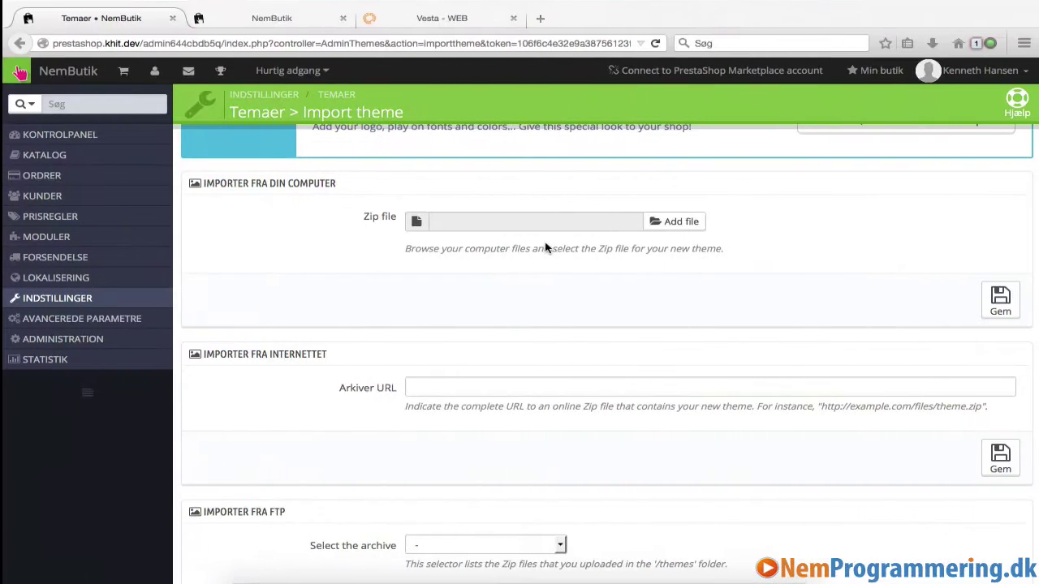
click(672, 221)
click(293, 223)
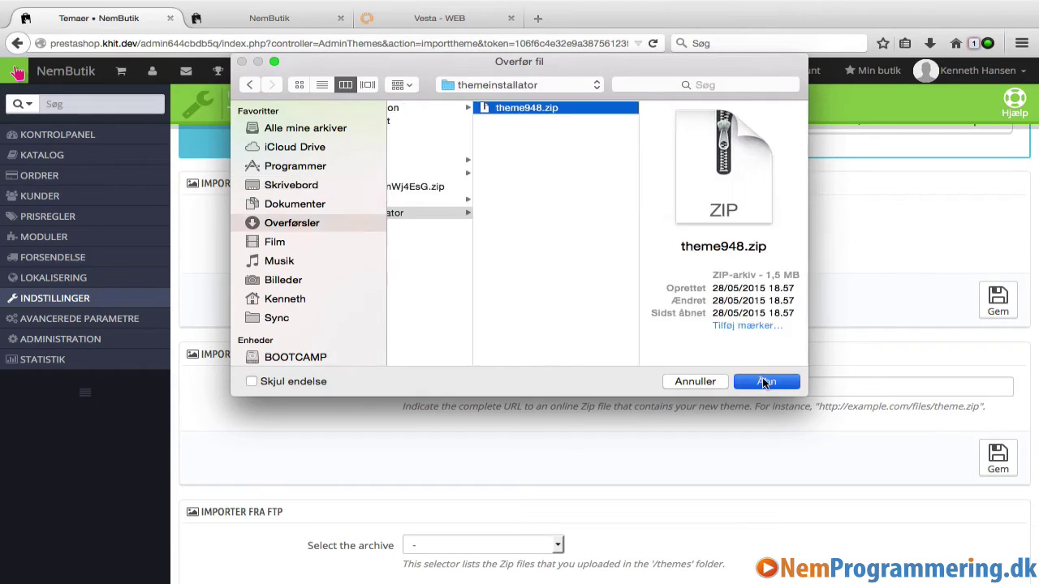
click(766, 381)
click(1000, 305)
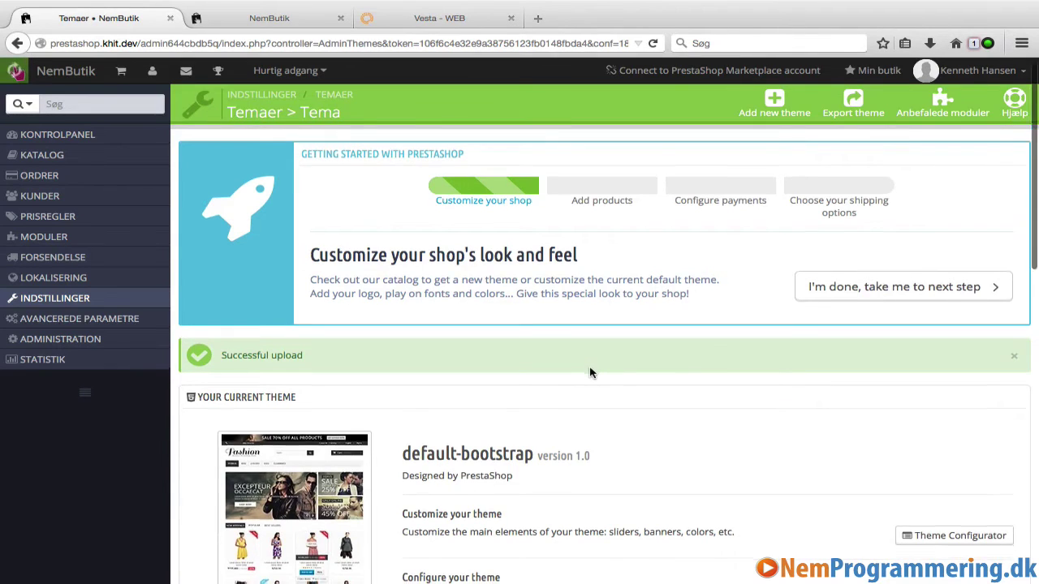
Choose theme948 as the theme to use for the NemButik shop
scroll(590, 373, down, 5)
scroll(590, 372, down, 2)
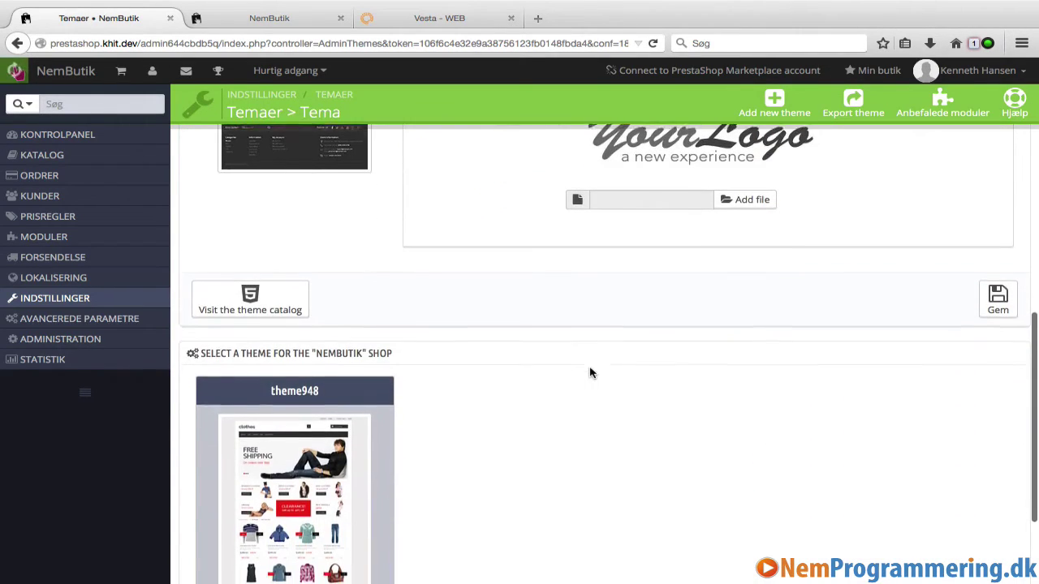
scroll(590, 372, down, 1)
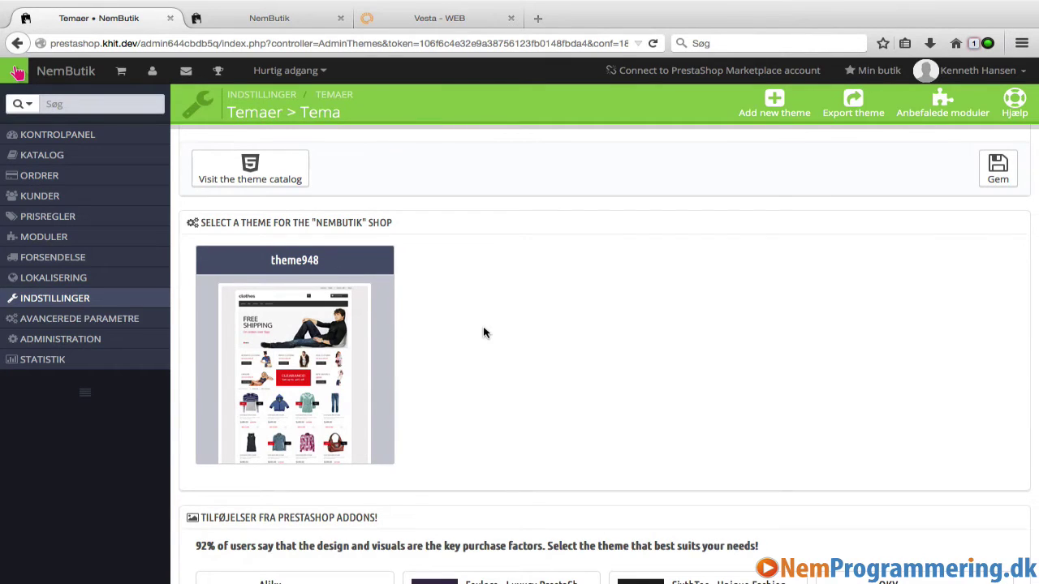
scroll(482, 332, down, 1)
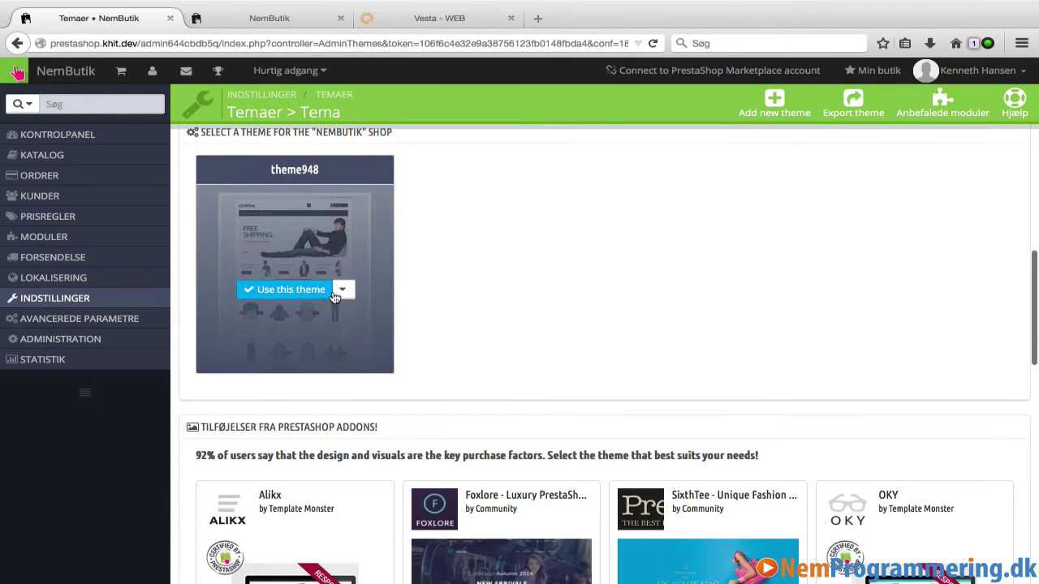
click(343, 290)
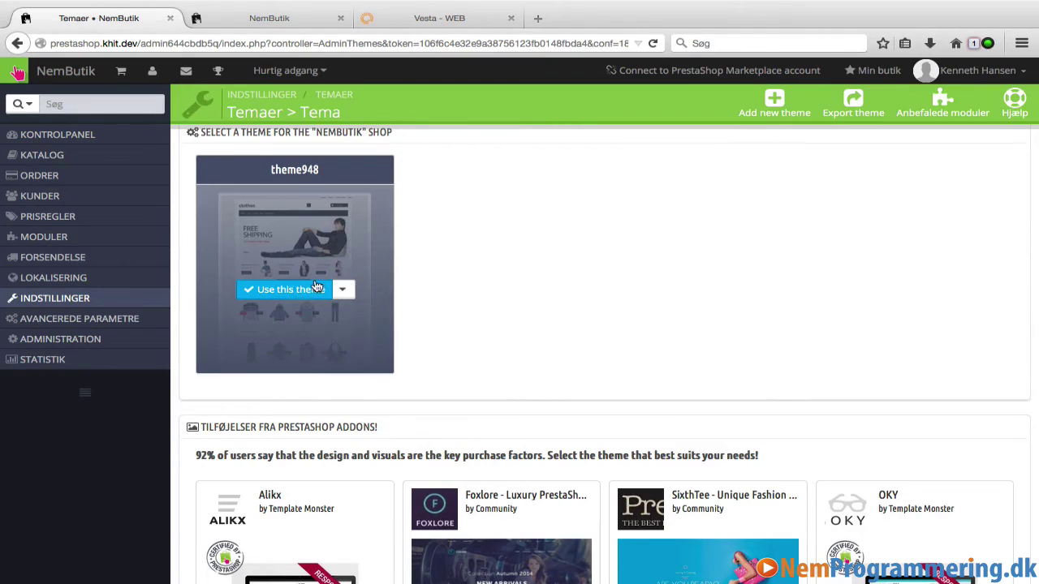
click(274, 295)
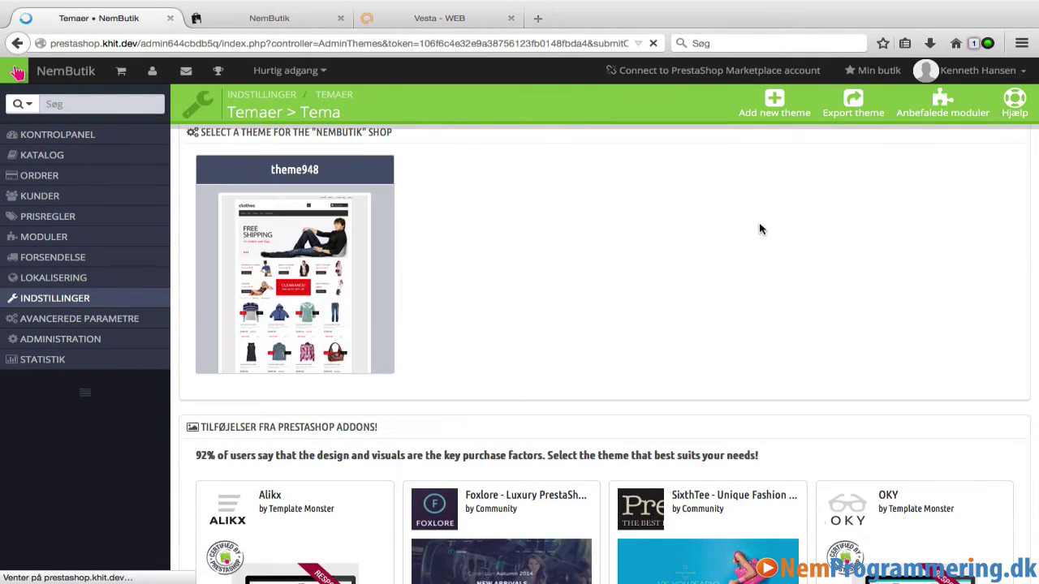
Review the list of theme modules to enable, then collapse the list
scroll(696, 324, down, 3)
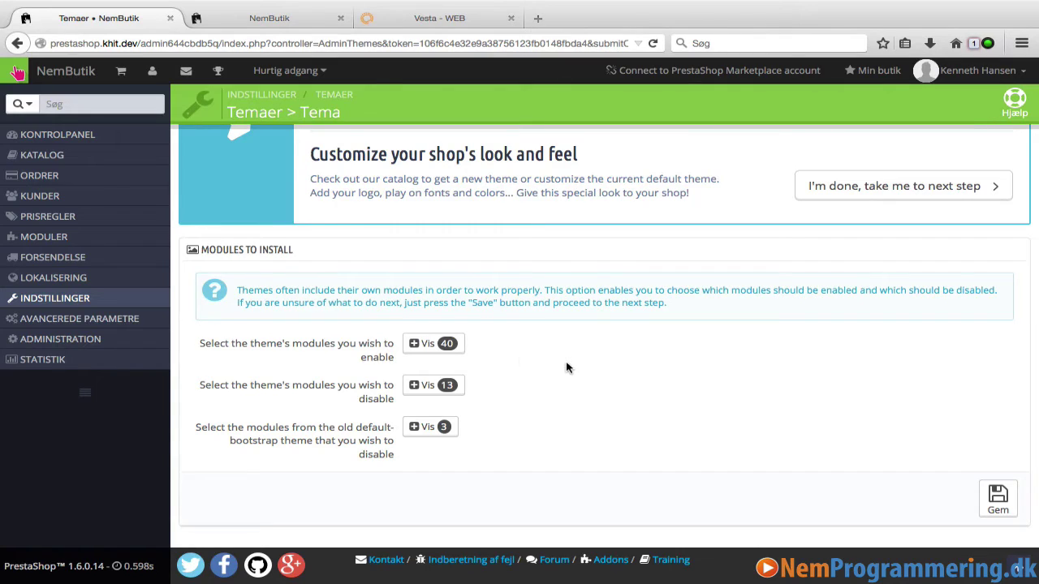
click(423, 349)
scroll(631, 398, down, 10)
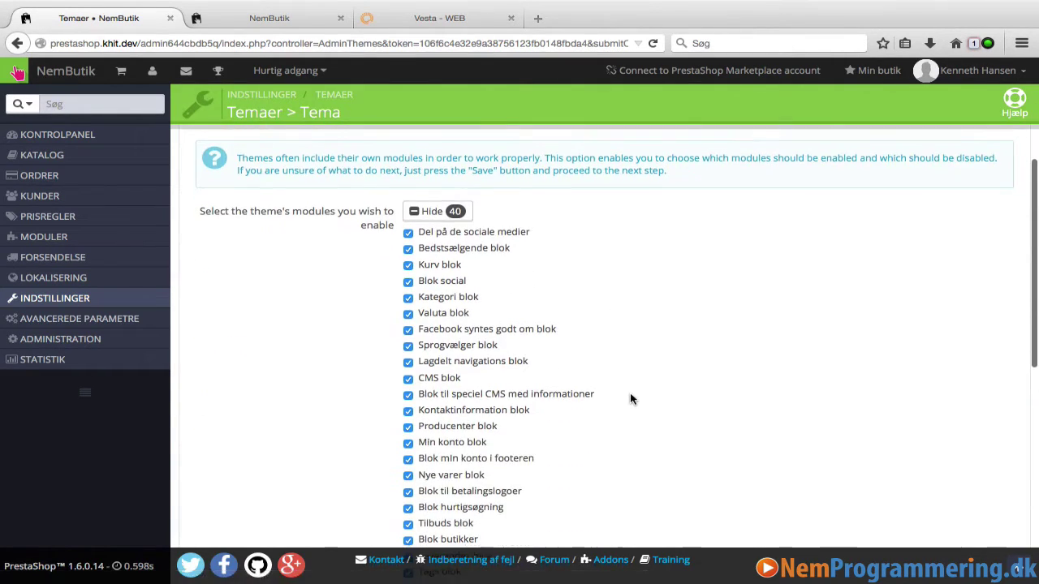
scroll(632, 398, up, 10)
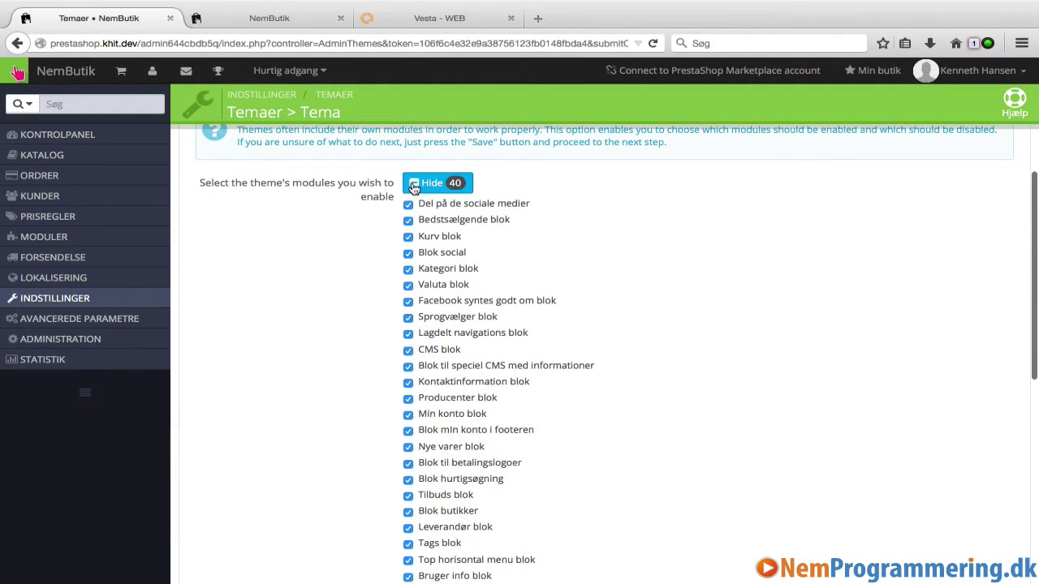
click(424, 185)
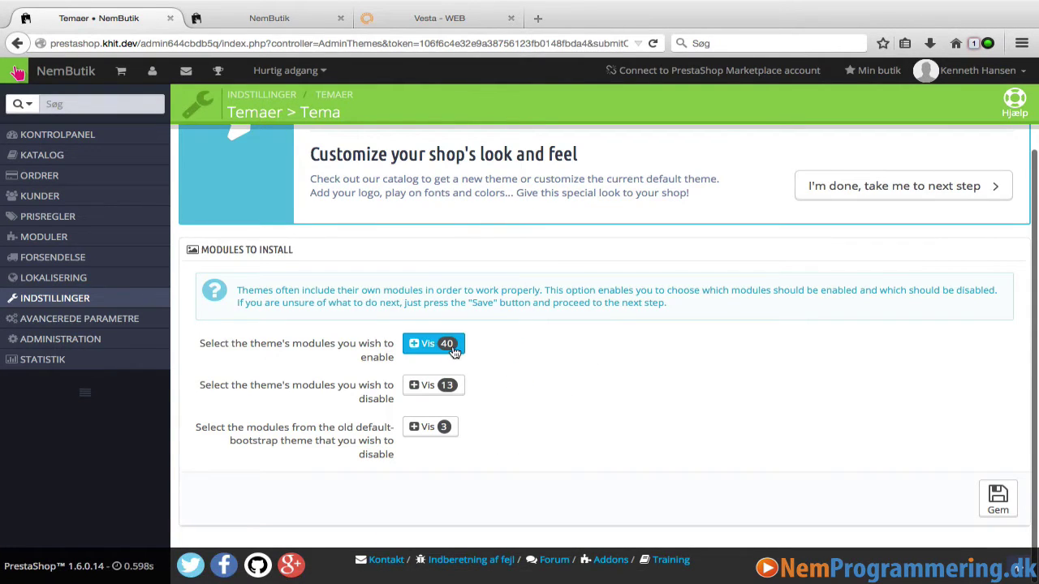
Review the theme modules to disable and the old default-bootstrap modules to disable, collapsing each list again
click(414, 388)
scroll(626, 378, down, 4)
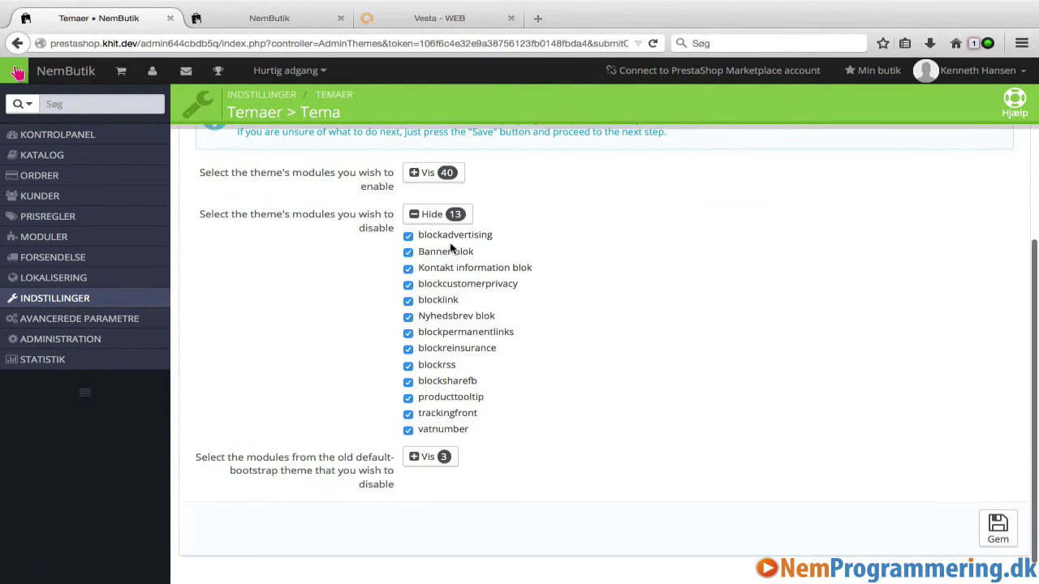
click(412, 218)
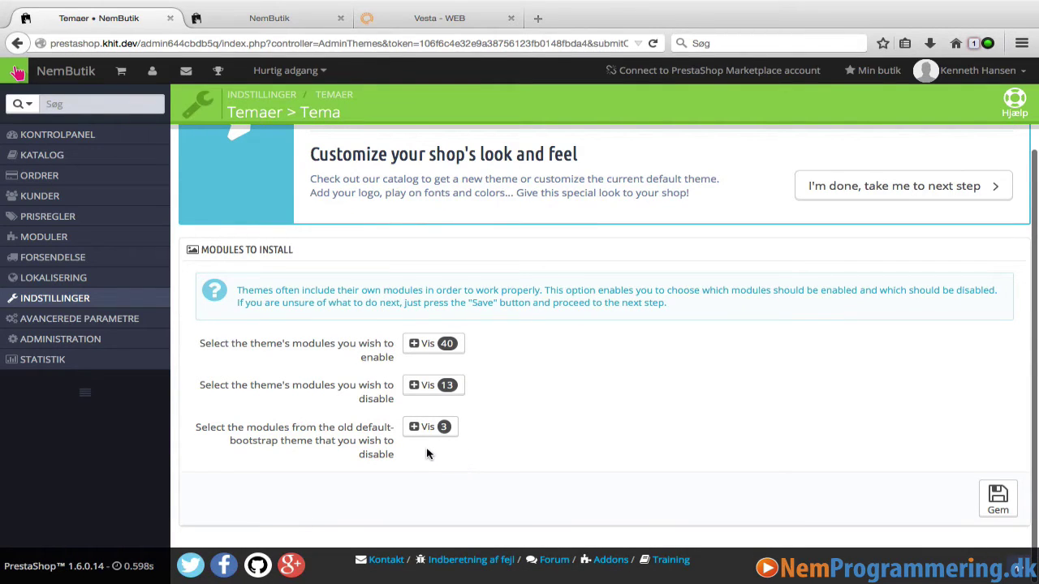
click(410, 428)
scroll(523, 421, down, 1)
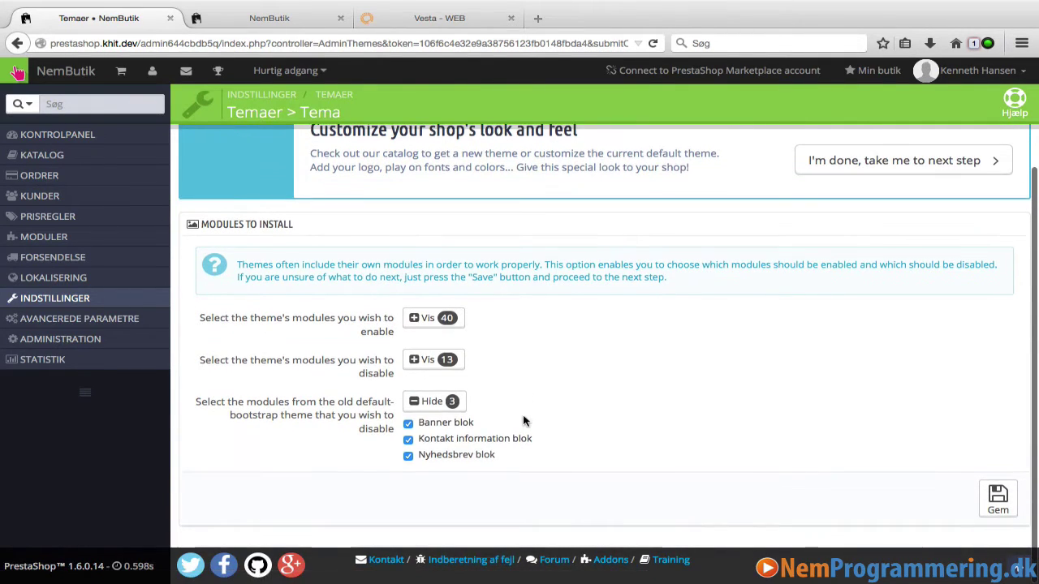
click(414, 402)
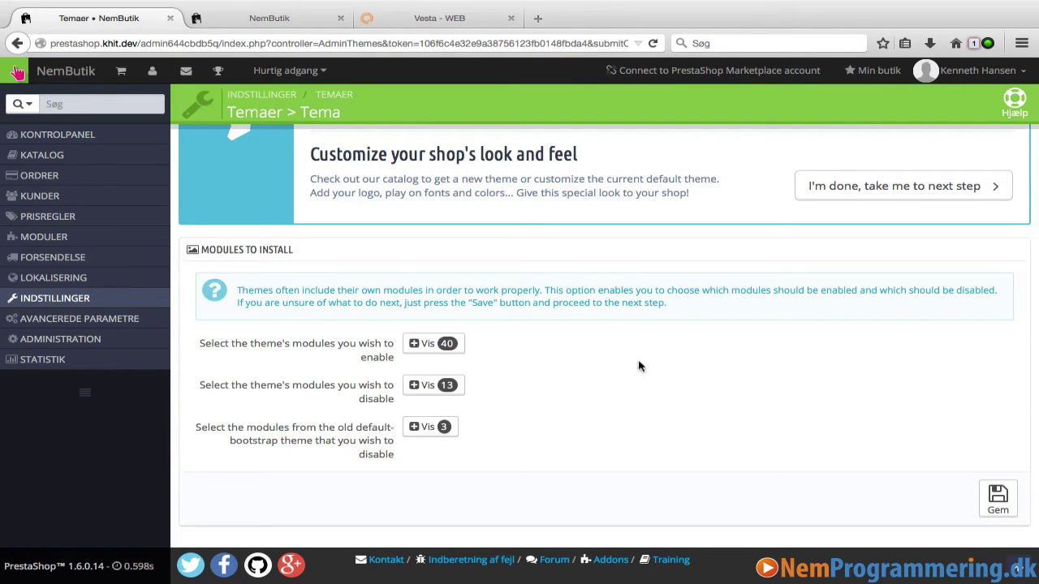
Recheck the modules to enable and save the module selection for theme948 with the preselected modules
click(416, 345)
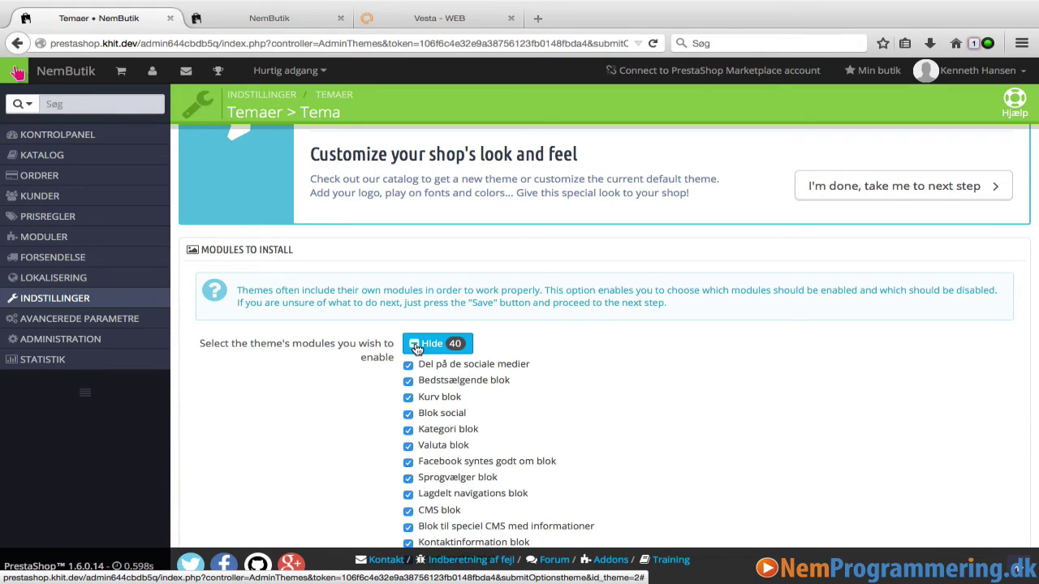
click(418, 348)
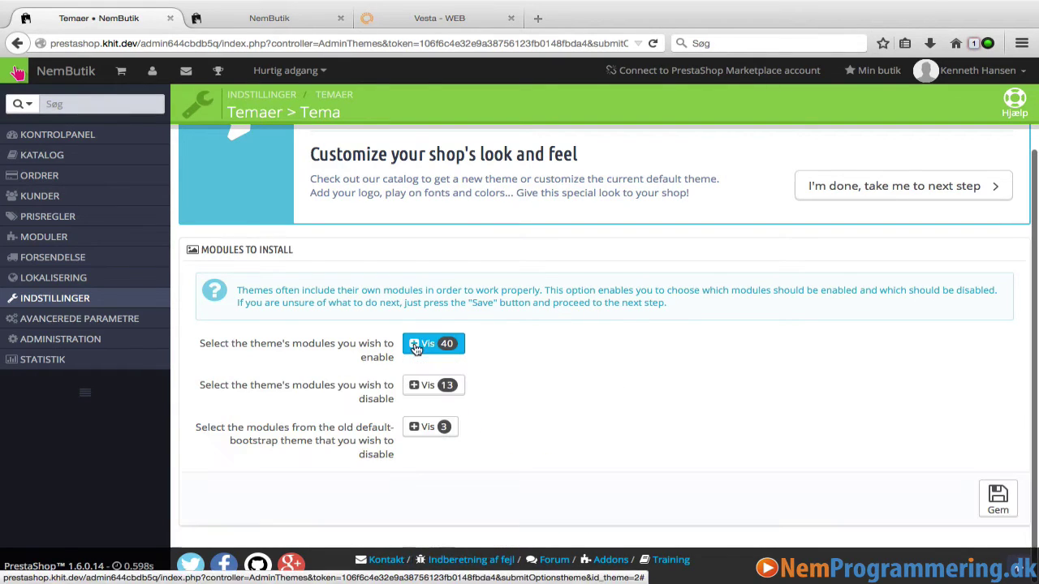
click(998, 499)
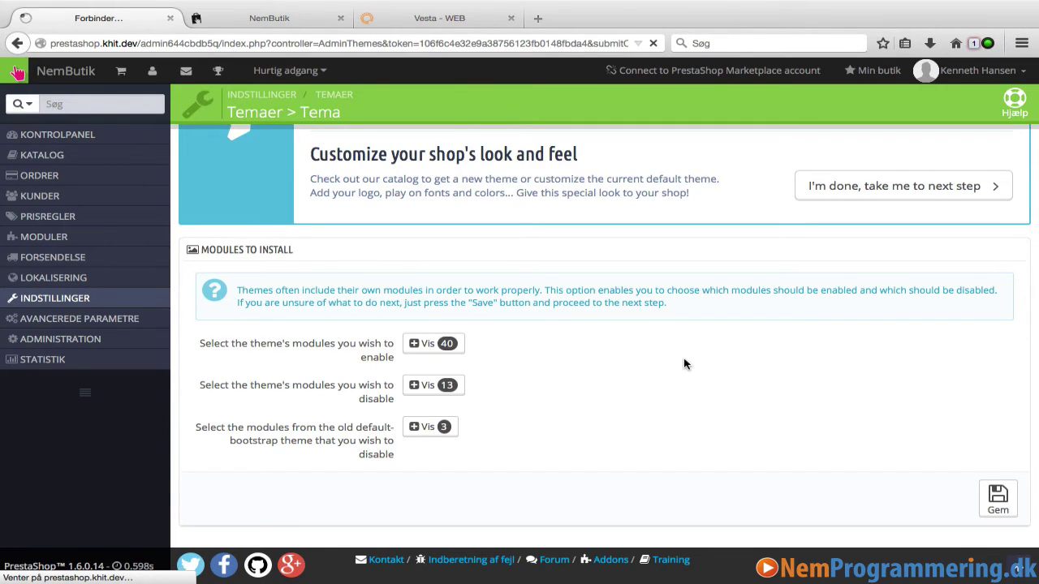
Switch to Finder and open the theme folder inside the main template folder
key(ctrl+Left)
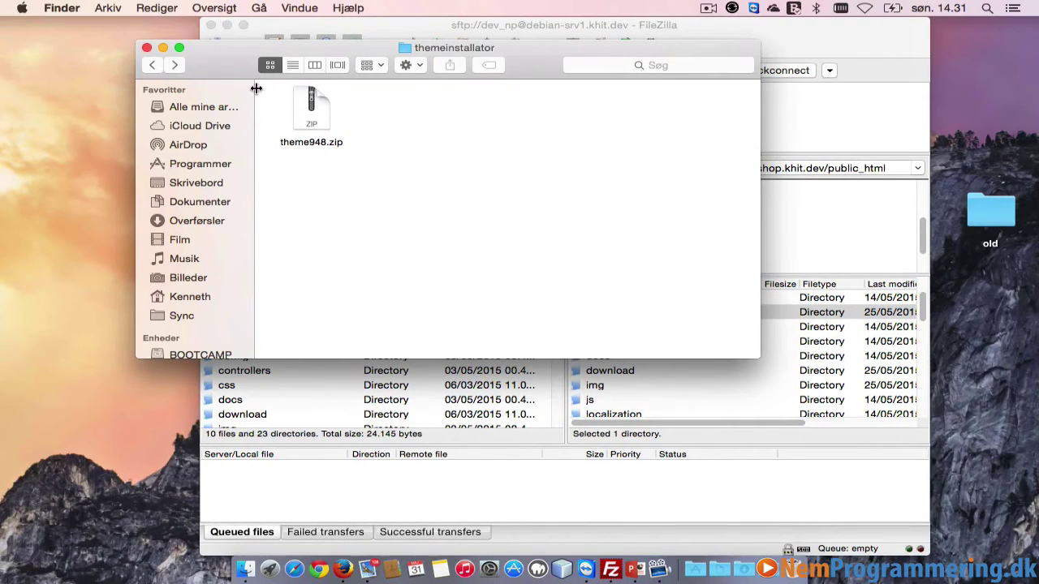
click(149, 65)
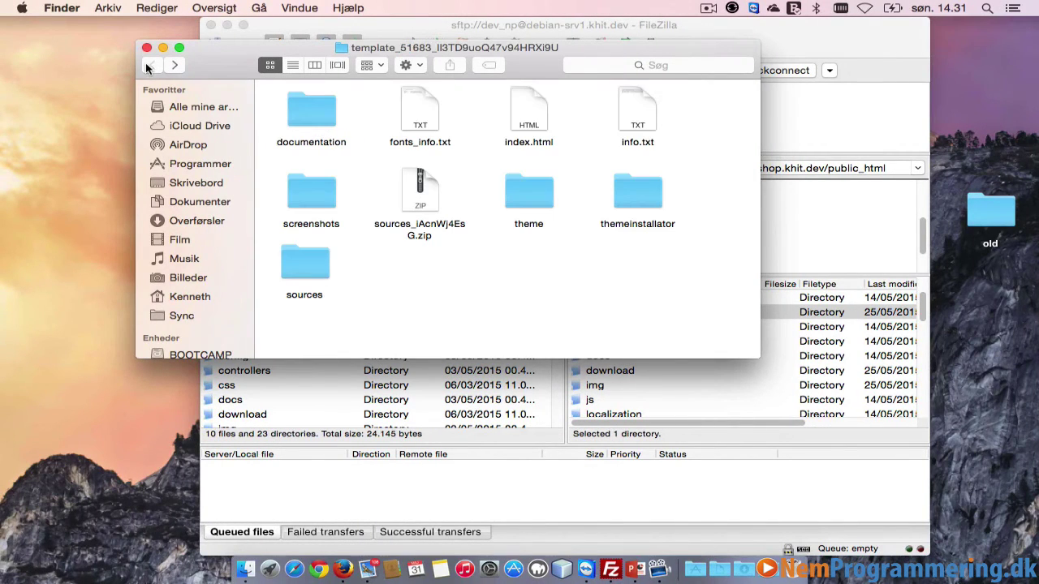
double_click(529, 199)
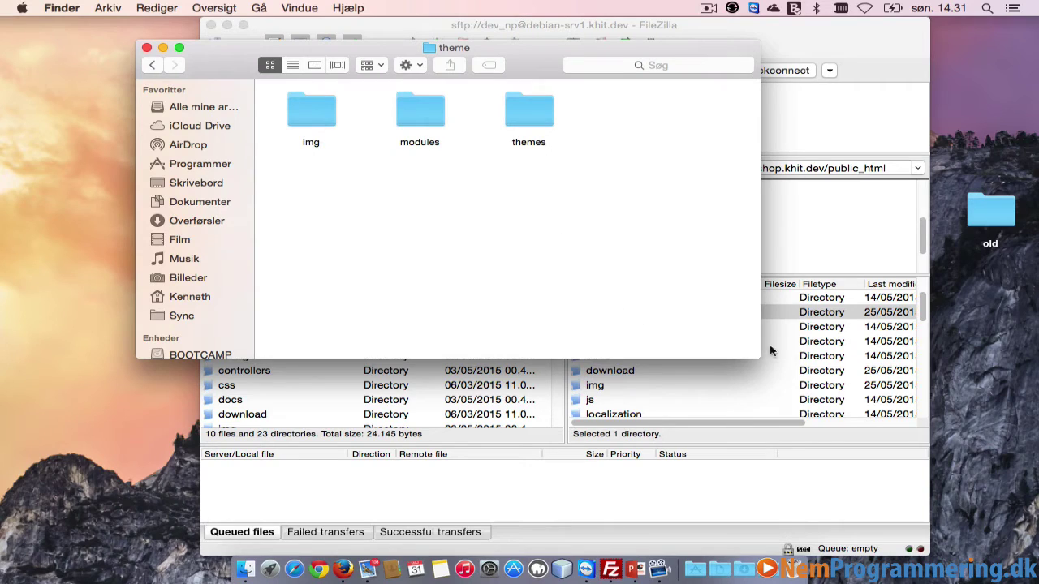
Move the FileZilla window aside and locate the server's img and modules folders in public_html matching those in the local theme folder
click(646, 383)
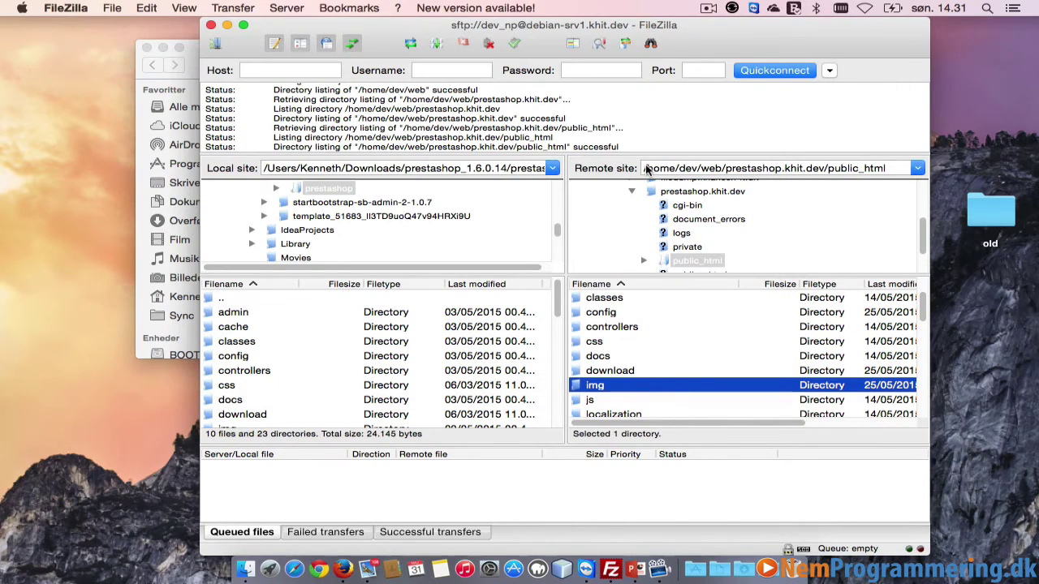
drag(646, 29, 781, 26)
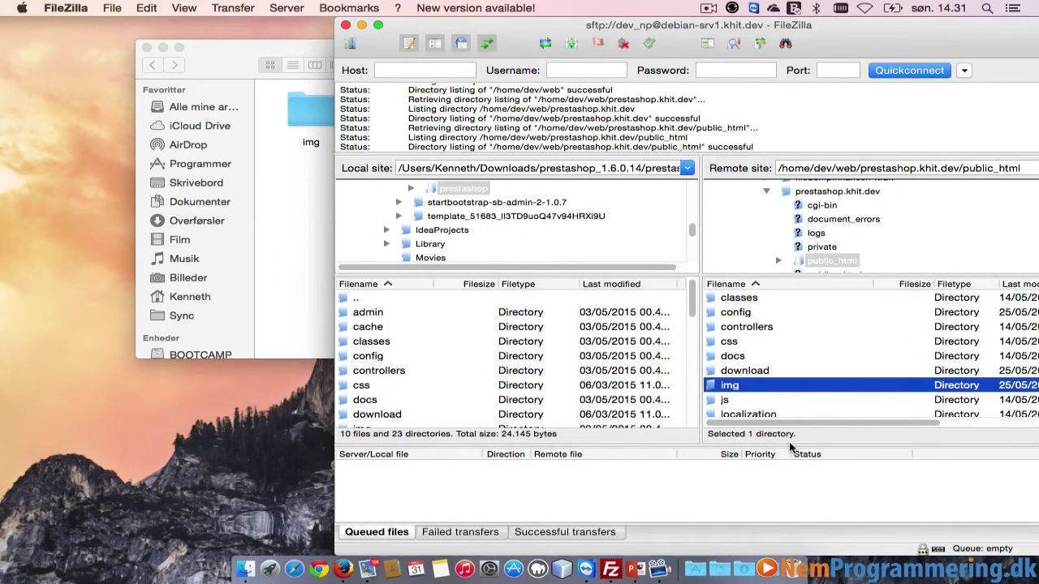
click(294, 253)
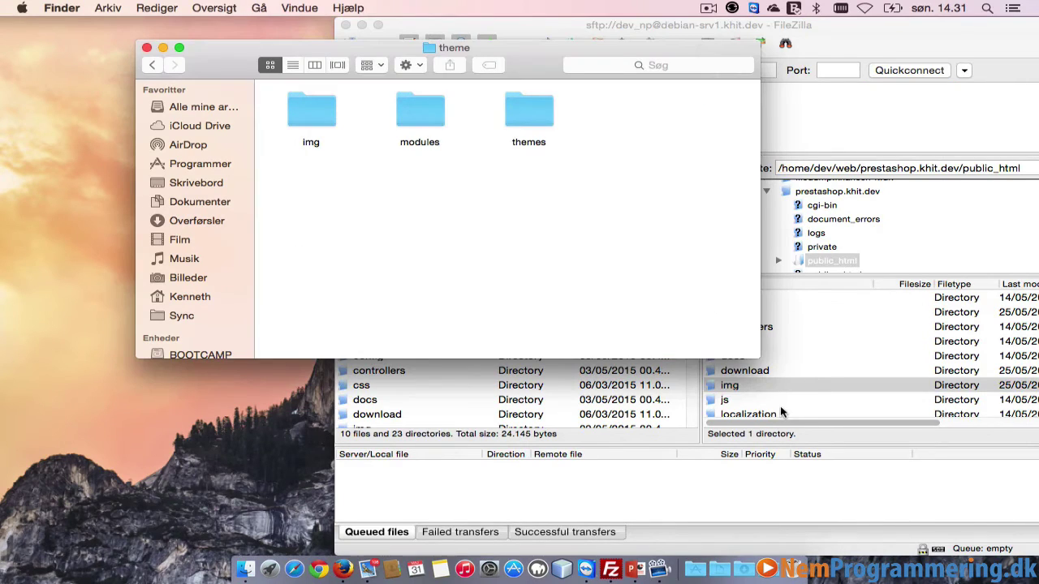
click(829, 378)
scroll(829, 377, down, 2)
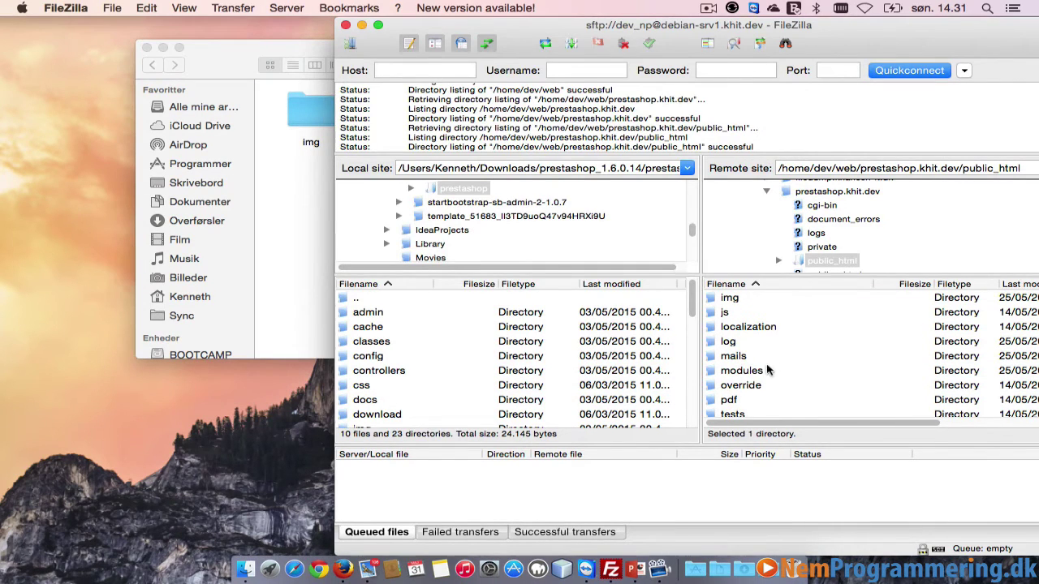
click(830, 374)
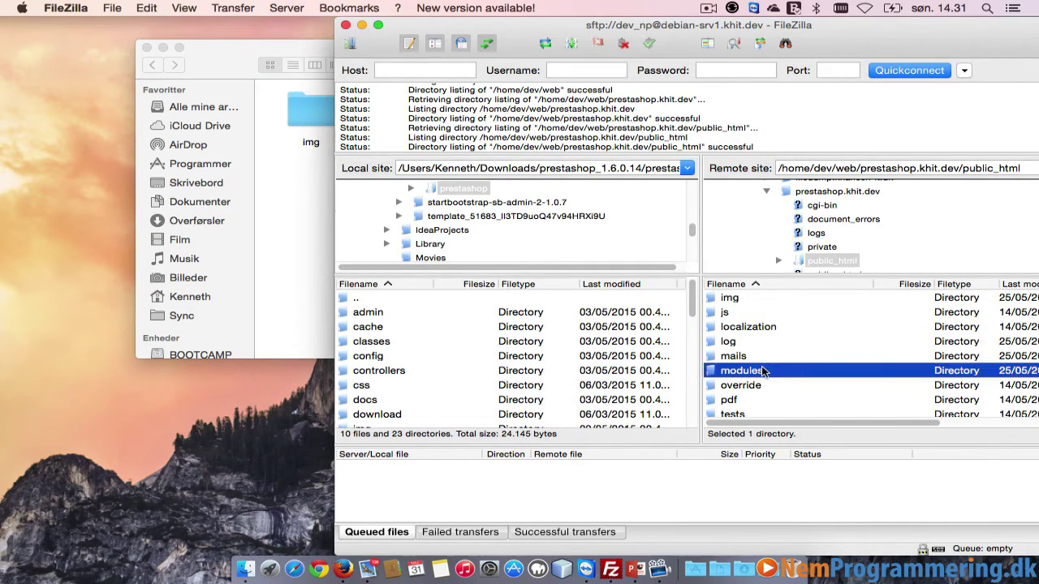
Select the local themes folder in Finder, then locate and open the matching themes folder on the server in FileZilla
click(313, 203)
click(529, 120)
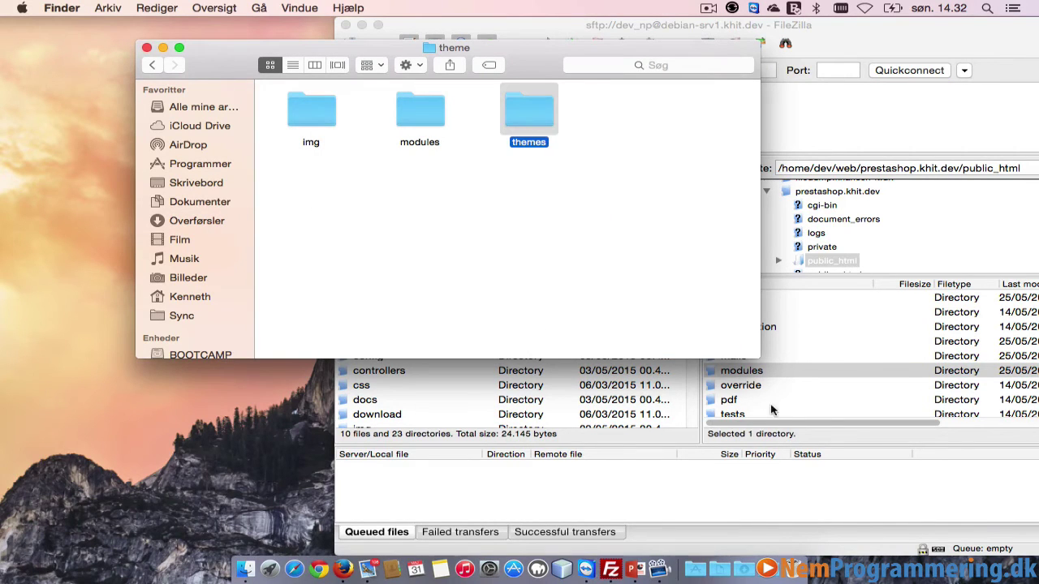
click(784, 385)
scroll(781, 382, down, 2)
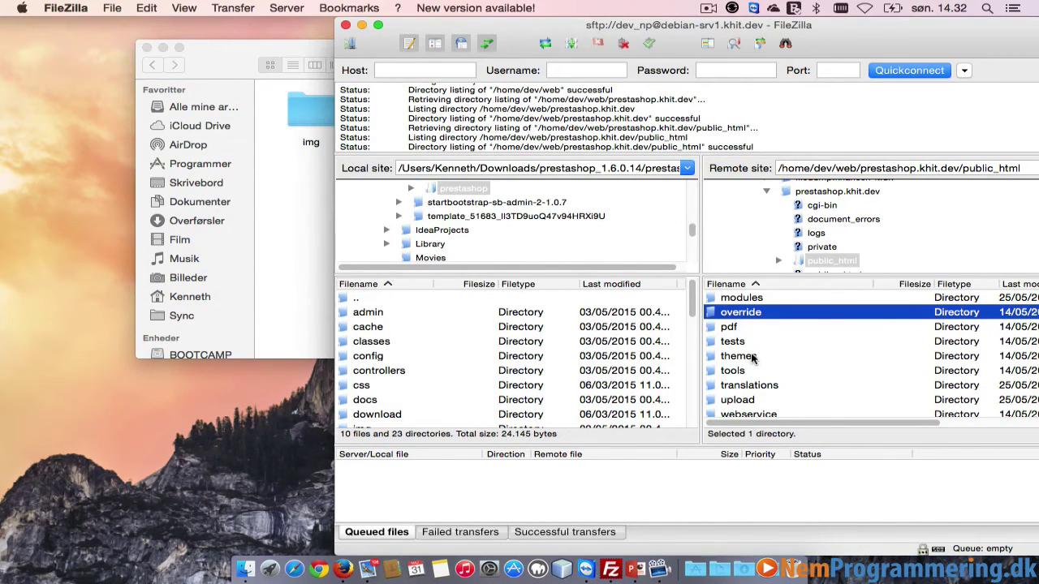
double_click(751, 358)
Look at theme948 inside the local themes folder, return to the theme folder, and switch back to FileZilla
click(291, 222)
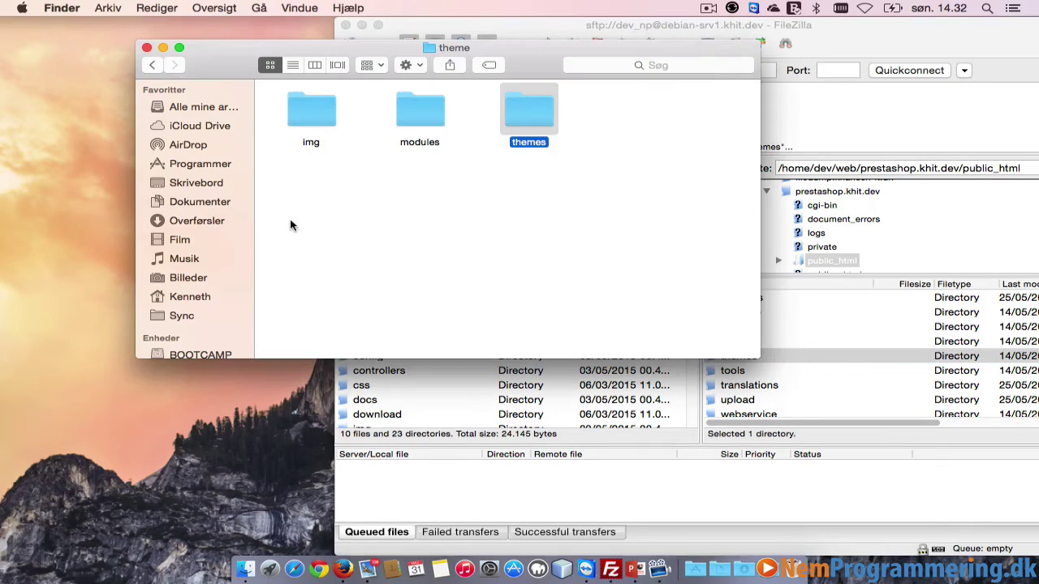
double_click(528, 108)
click(309, 114)
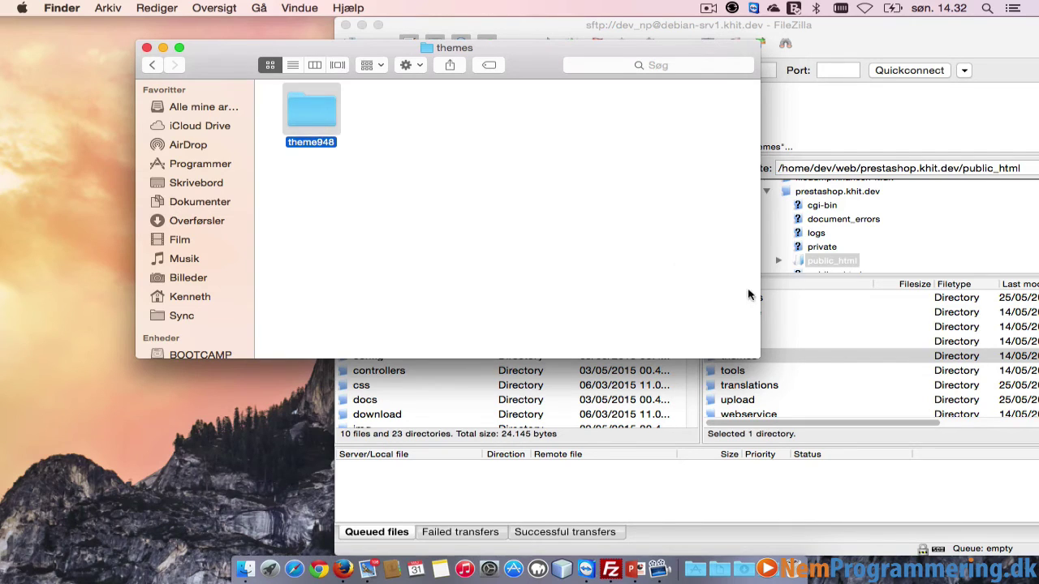
click(643, 300)
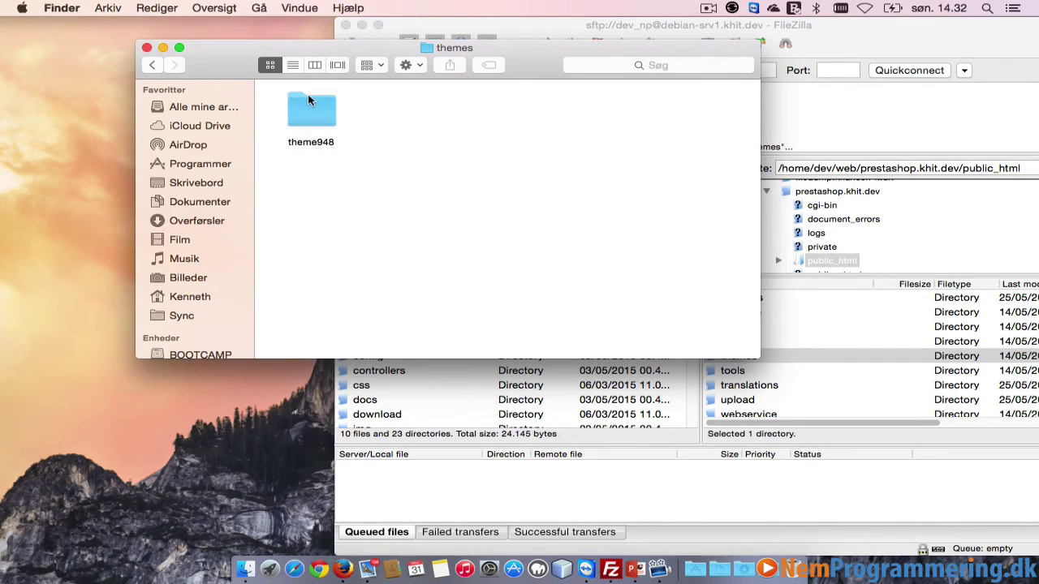
click(153, 66)
click(818, 372)
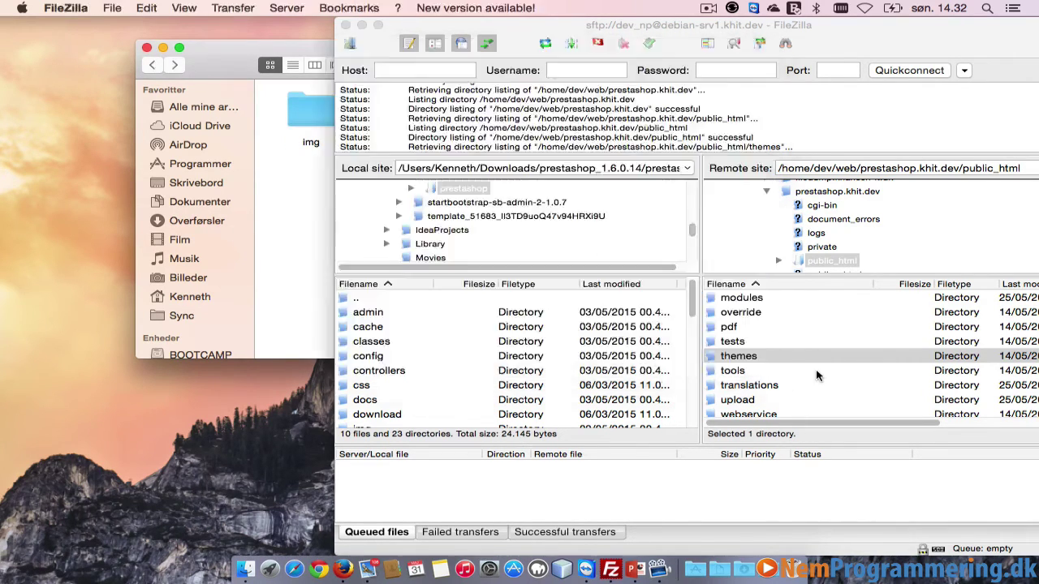
Switch to Finder, open the local modules folder, select its homeslider and themeconfigurator folders, and return to the theme folder
click(823, 358)
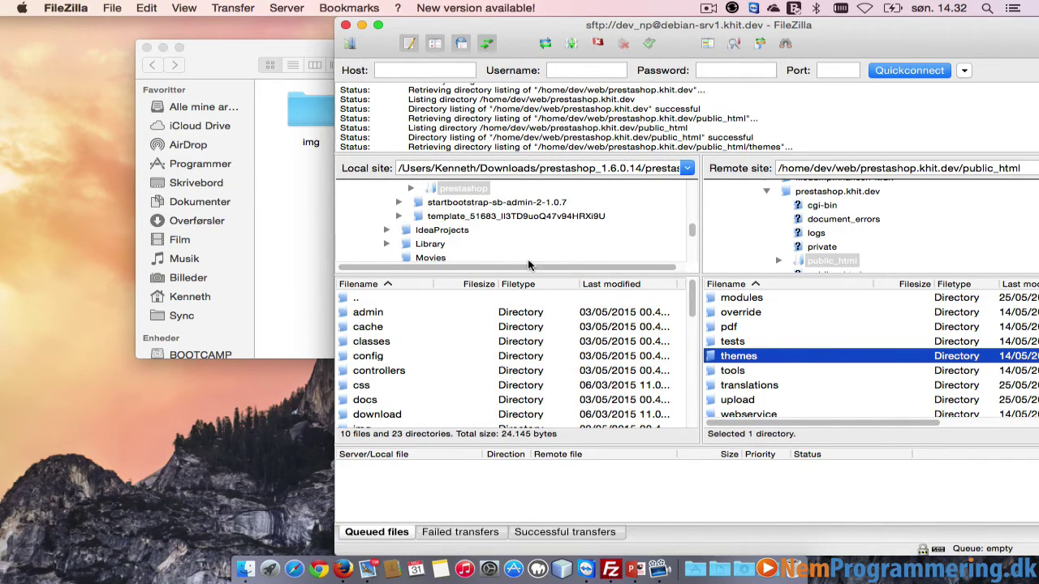
click(311, 183)
double_click(418, 104)
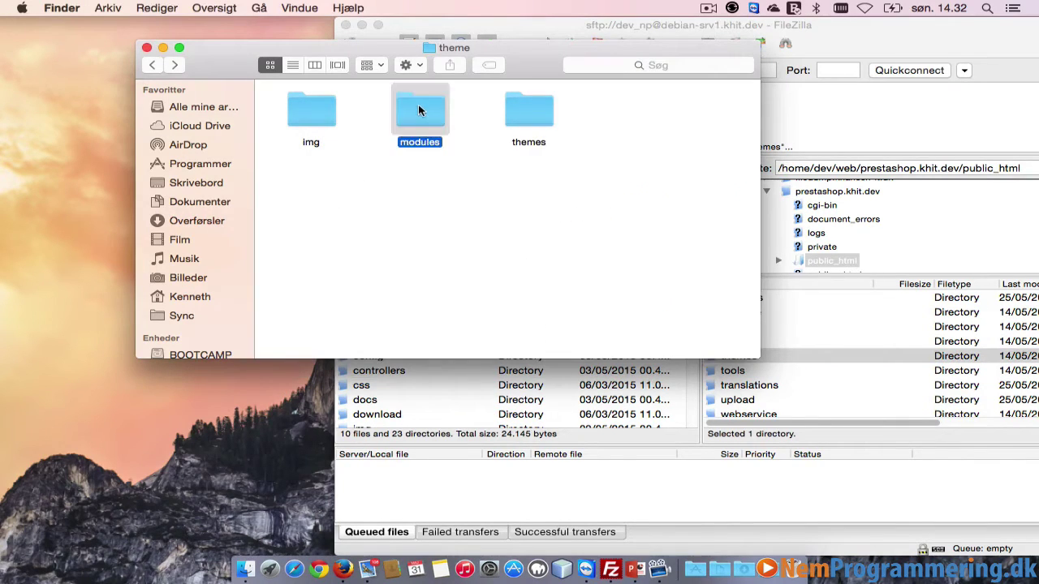
drag(558, 175, 294, 97)
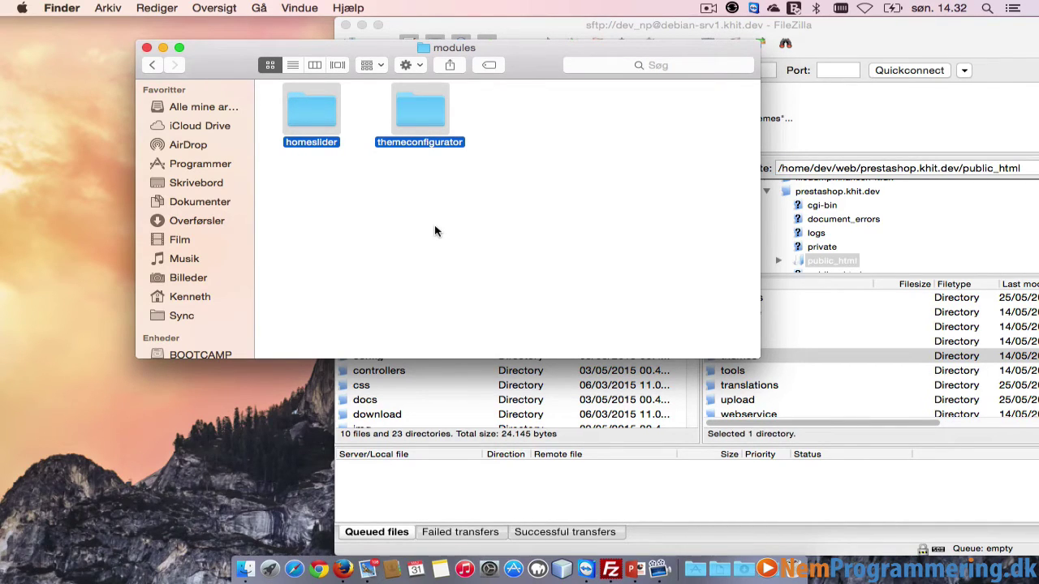
click(366, 190)
click(152, 65)
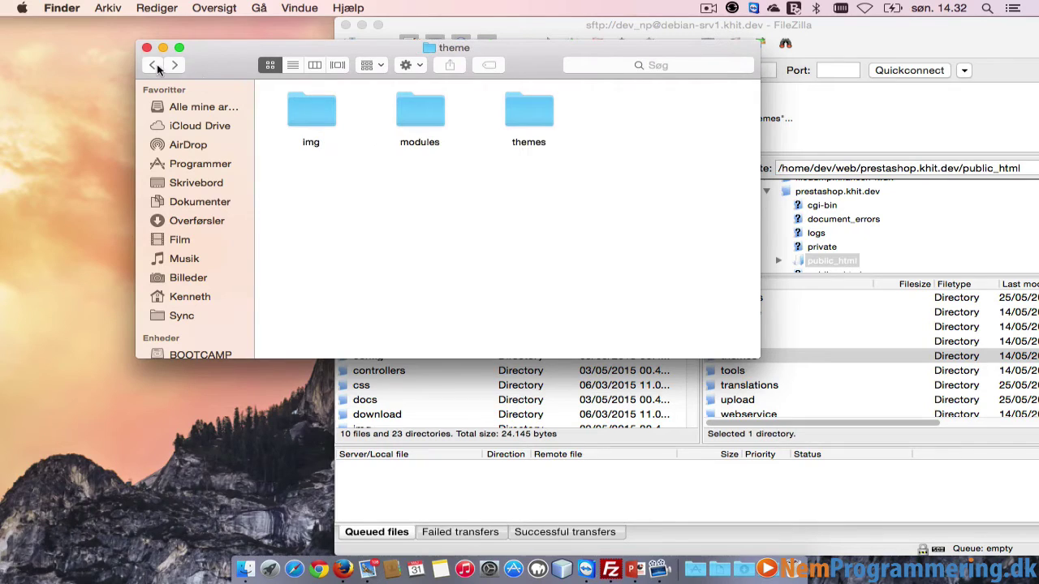
Look inside the local img and themes folders in Finder, and go back up to the main template folder
double_click(295, 113)
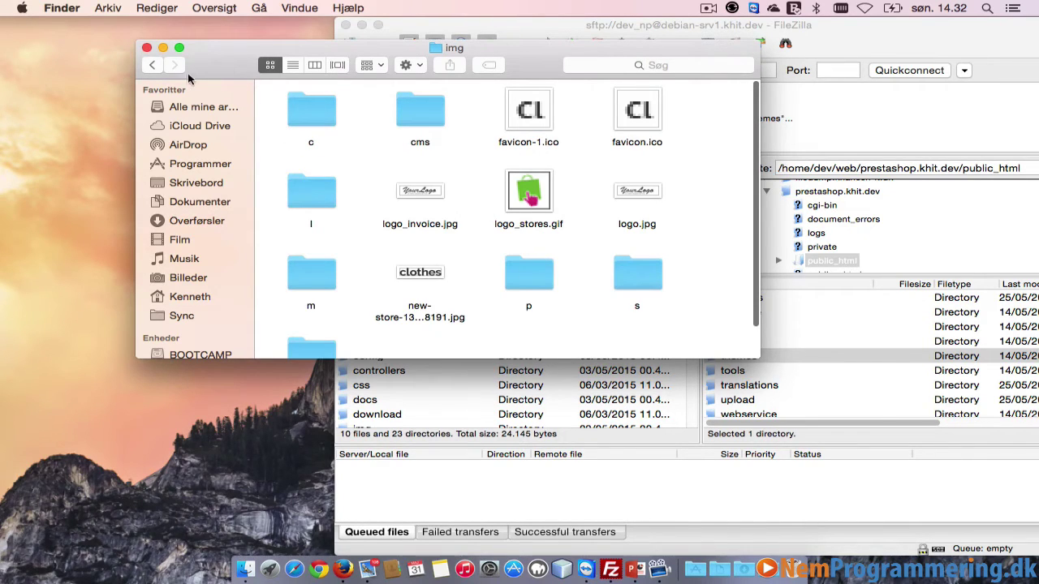
click(153, 65)
double_click(532, 109)
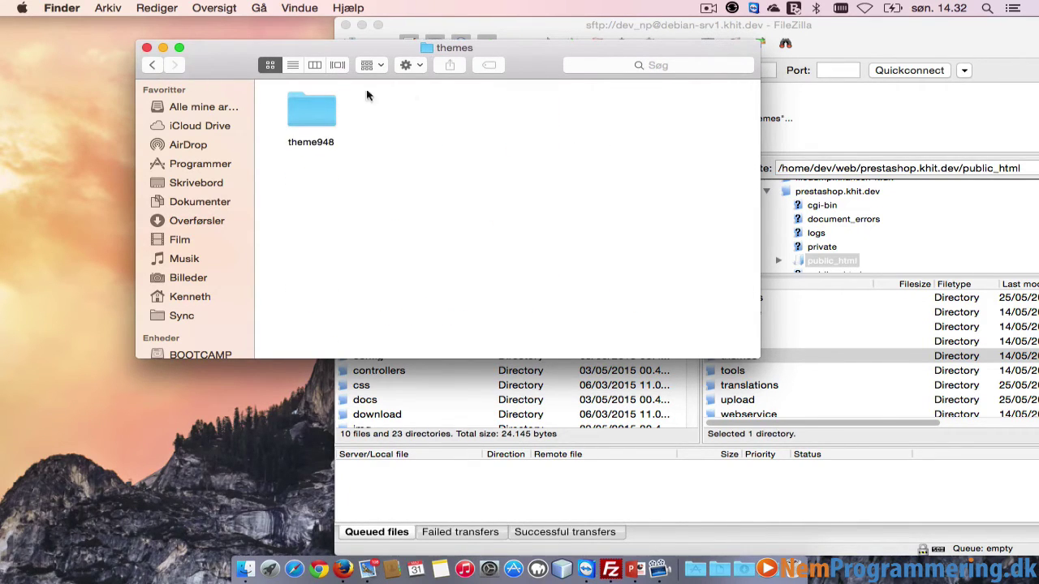
click(152, 65)
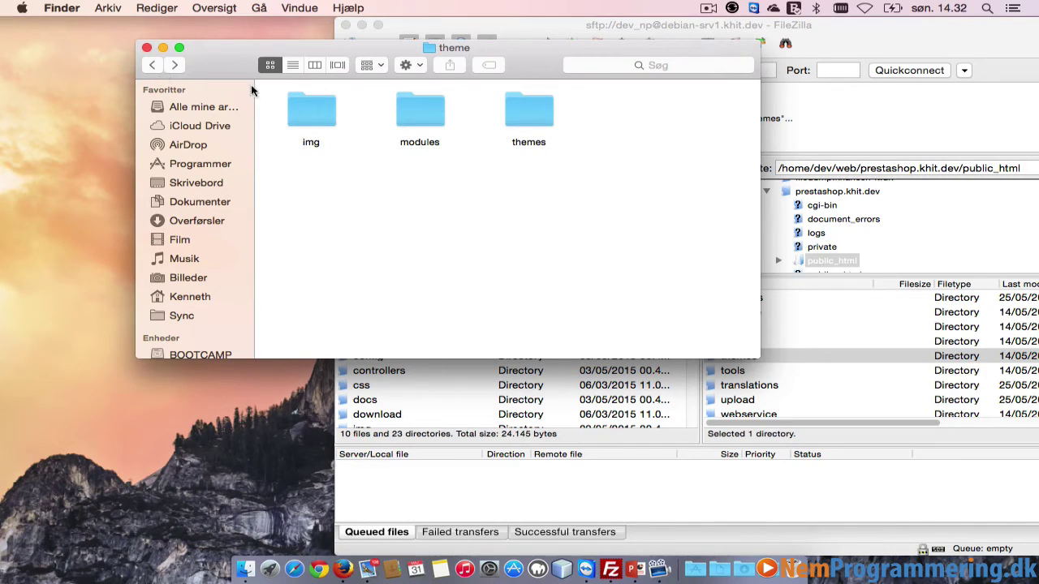
click(151, 66)
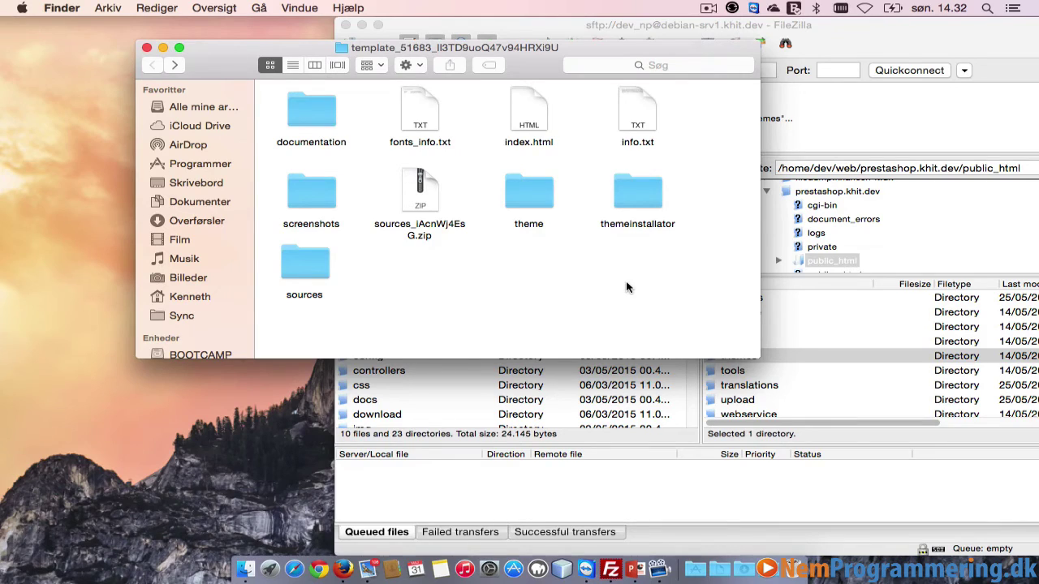
Switch to the PrestaShop admin in the browser and go from the theme948 installation page to the thumbnails regeneration page
key(ctrl+Right)
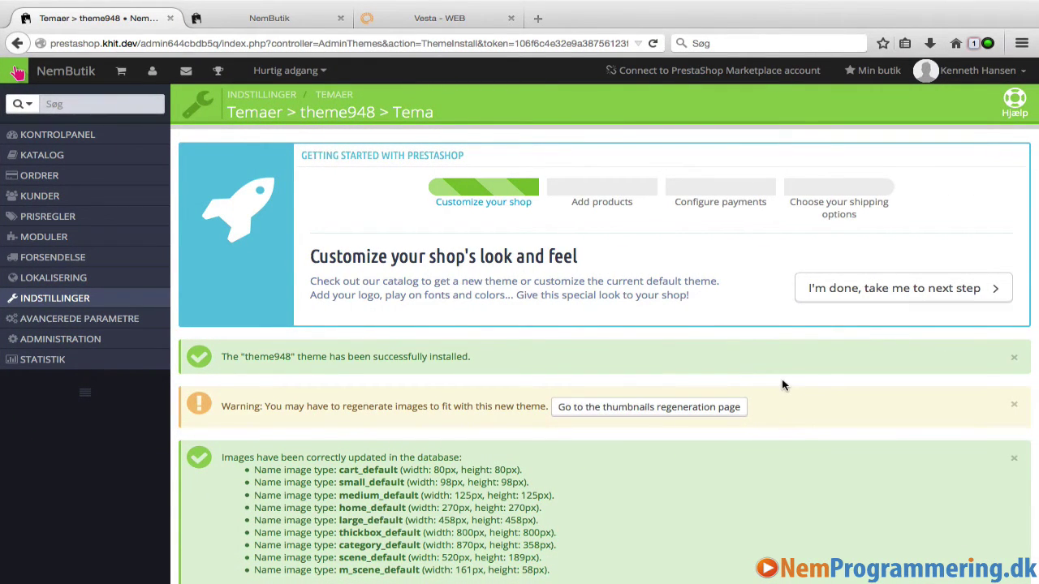
scroll(783, 385, down, 3)
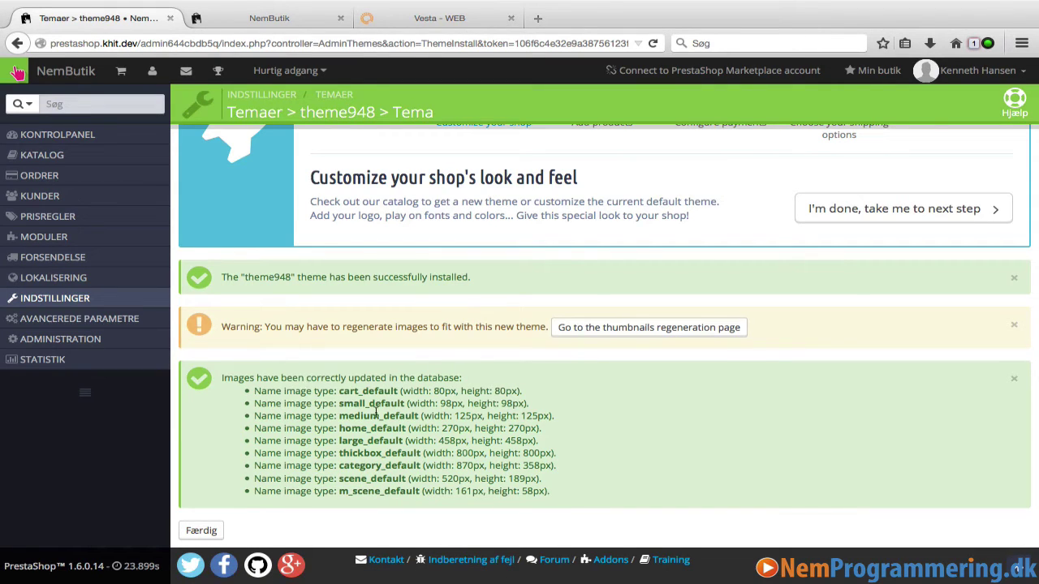
click(612, 328)
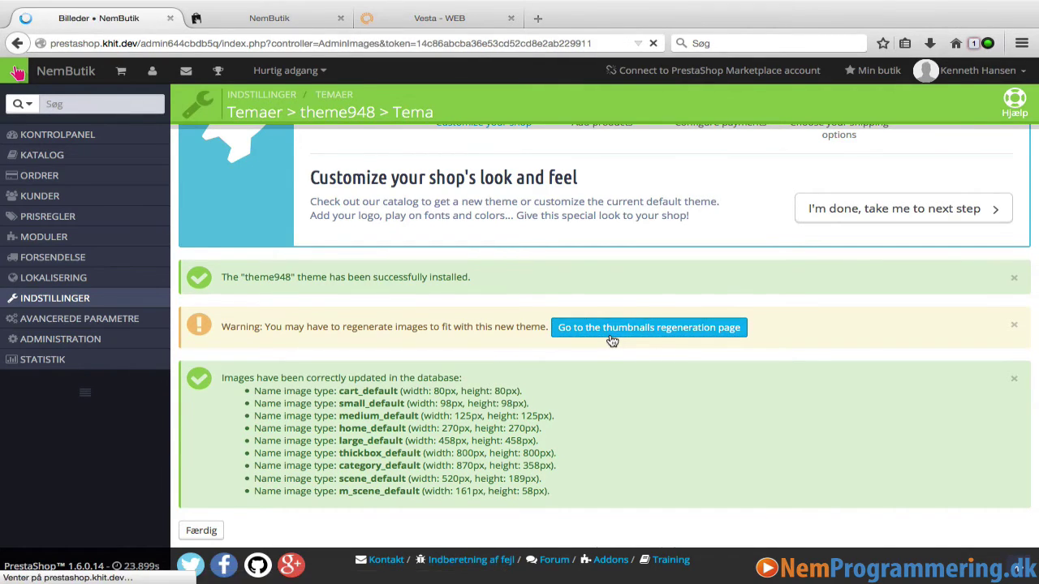
scroll(609, 353, down, 3)
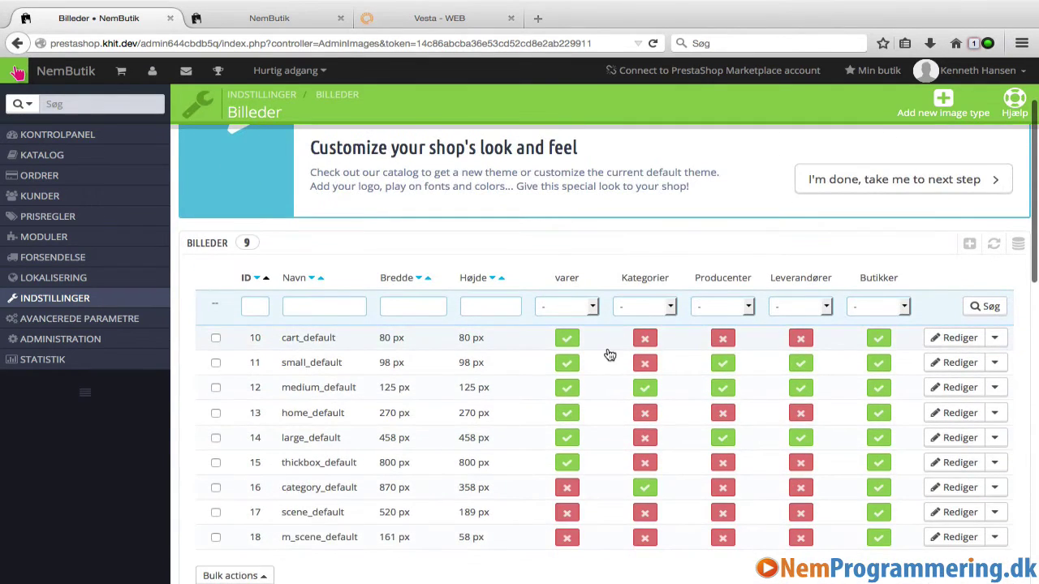
scroll(610, 354, down, 5)
scroll(610, 354, up, 5)
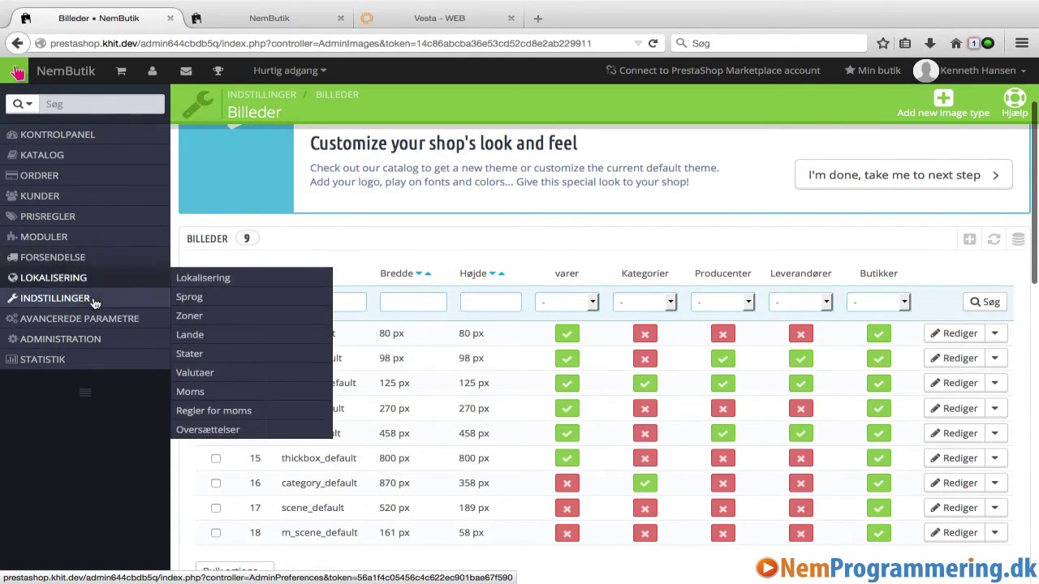
Regenerate the thumbnails for all images with deletion of previous images enabled, and confirm the operation
mouse_move(94, 303)
scroll(520, 244, down, 4)
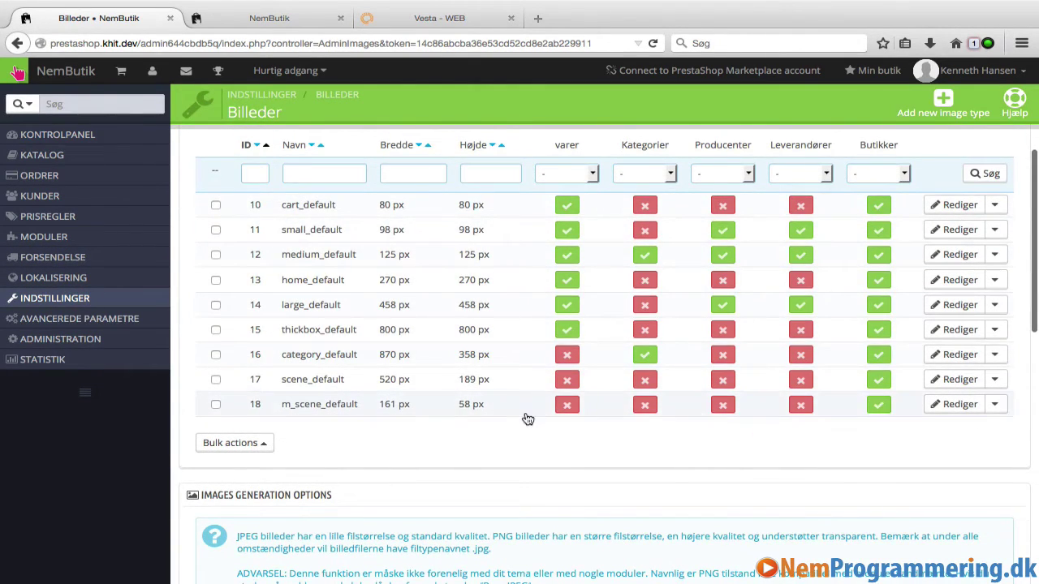
scroll(528, 417, down, 5)
scroll(526, 417, down, 3)
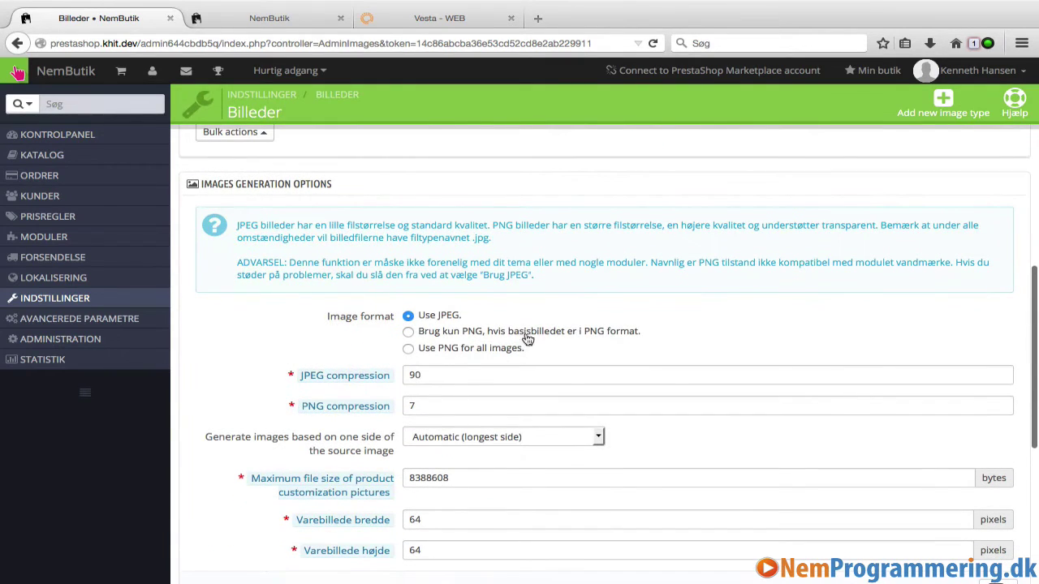
scroll(521, 351, down, 4)
scroll(520, 347, up, 1)
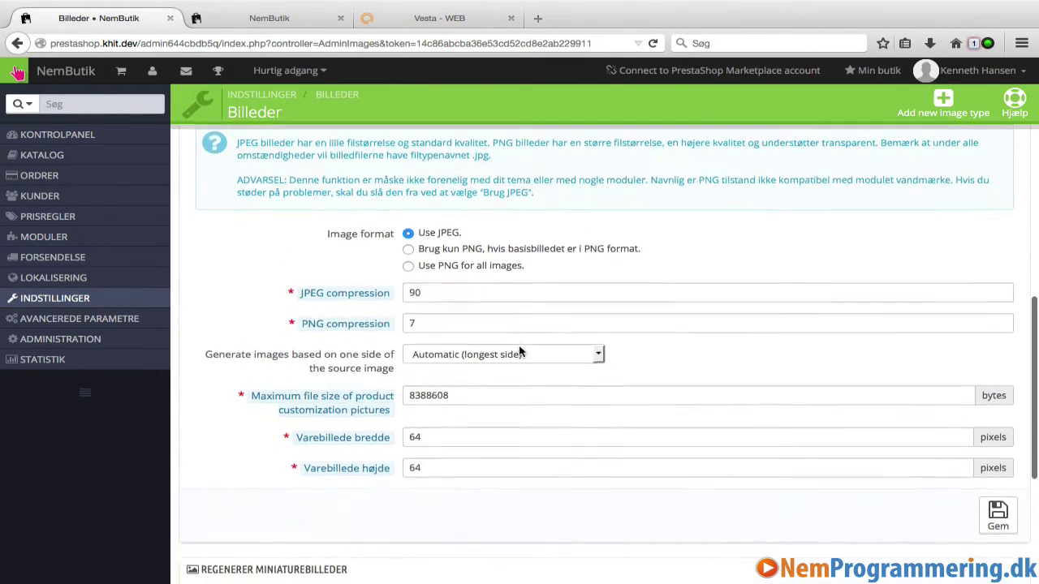
scroll(520, 351, down, 6)
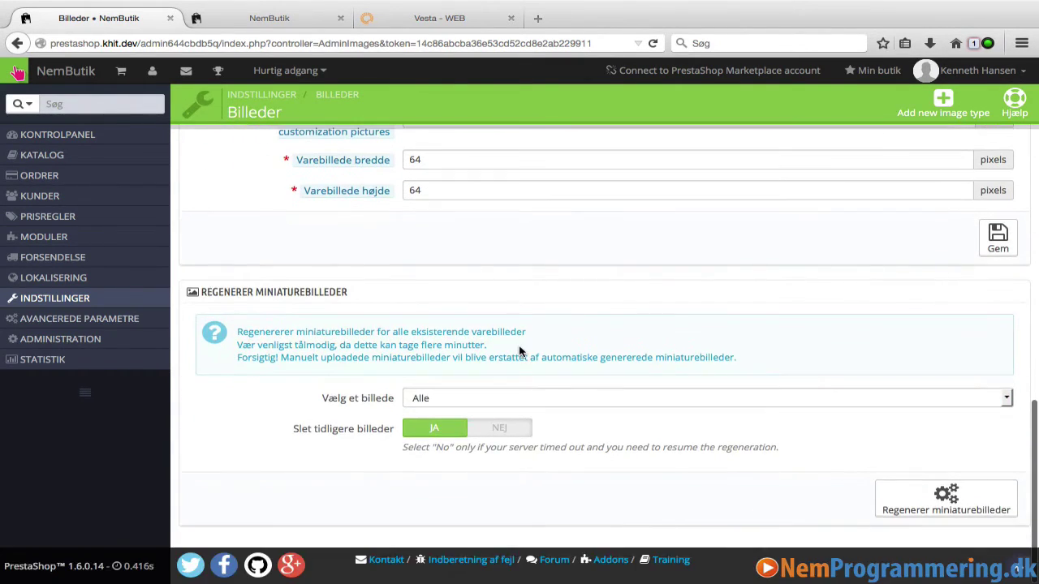
click(483, 397)
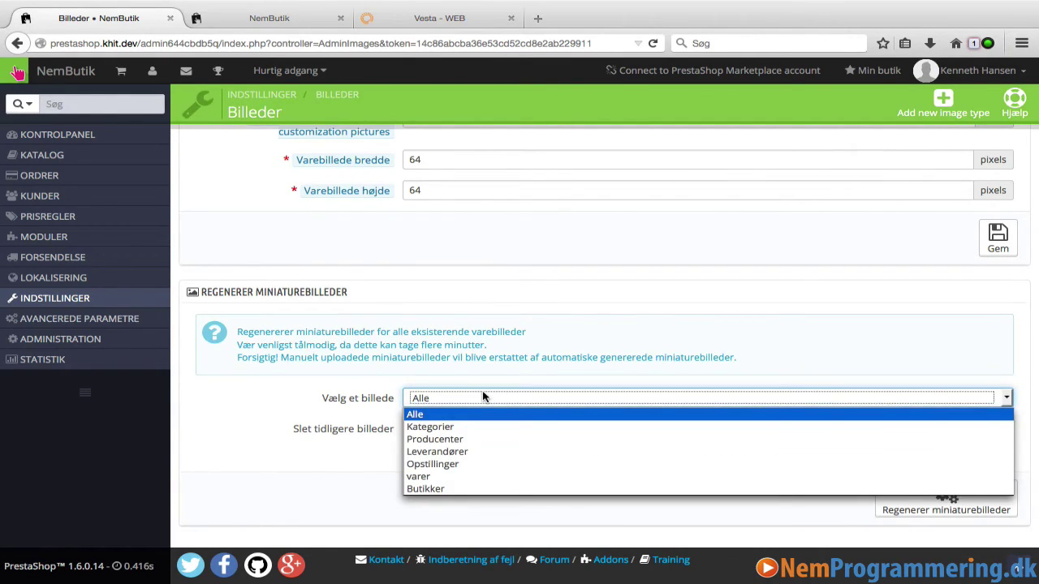
click(483, 396)
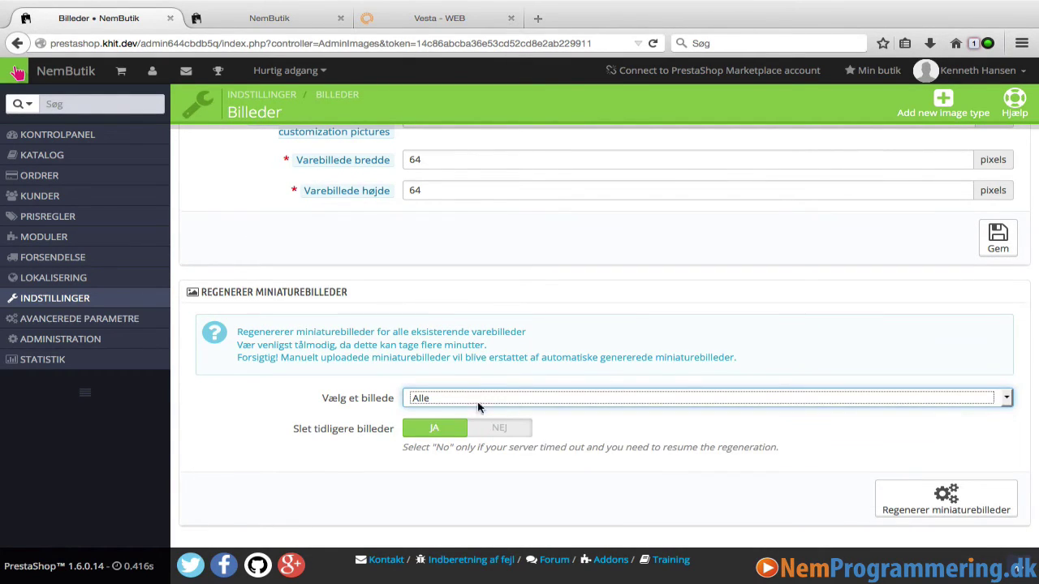
click(952, 498)
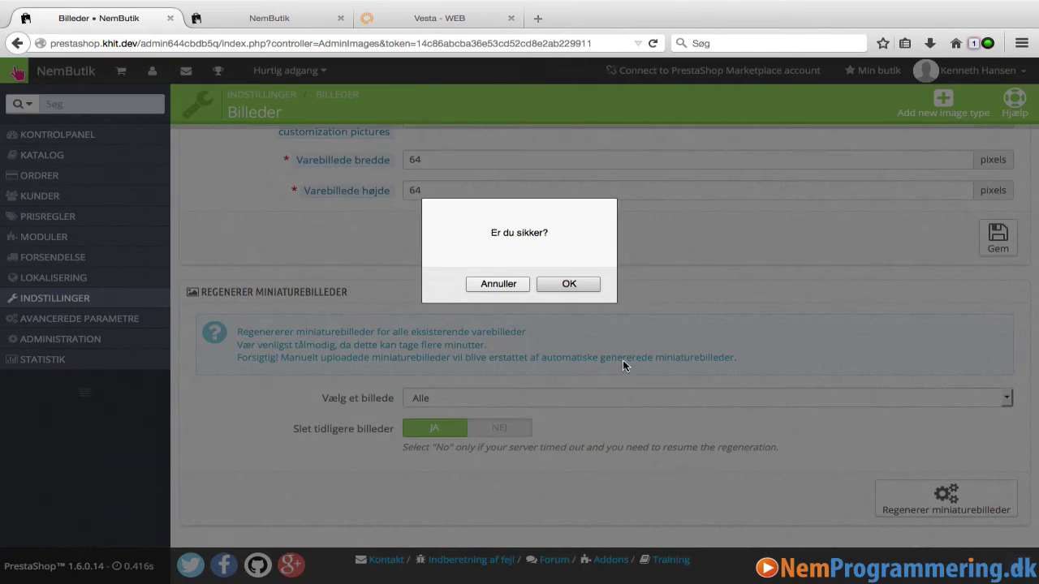
click(567, 284)
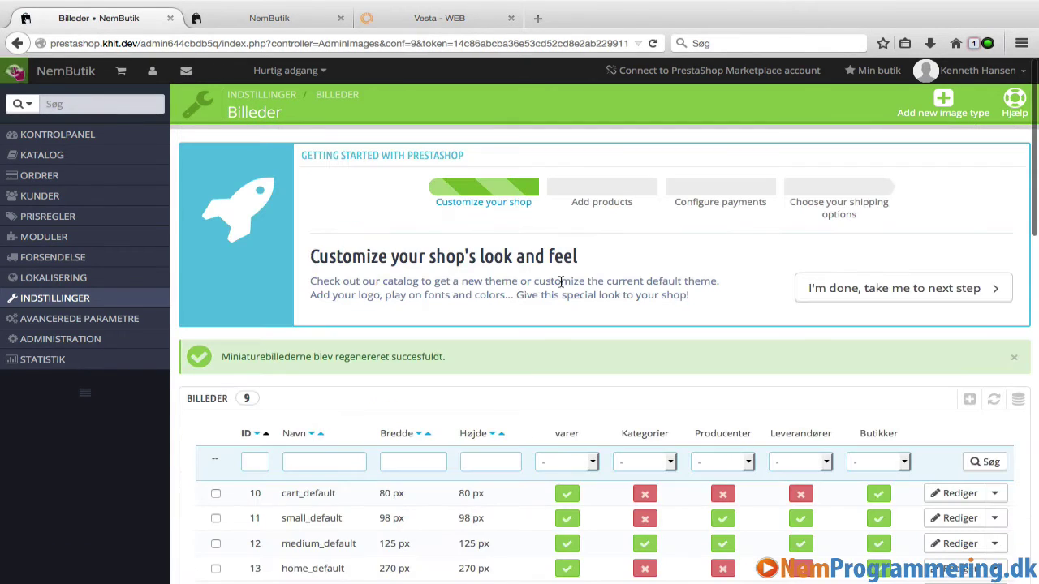
scroll(545, 386, down, 5)
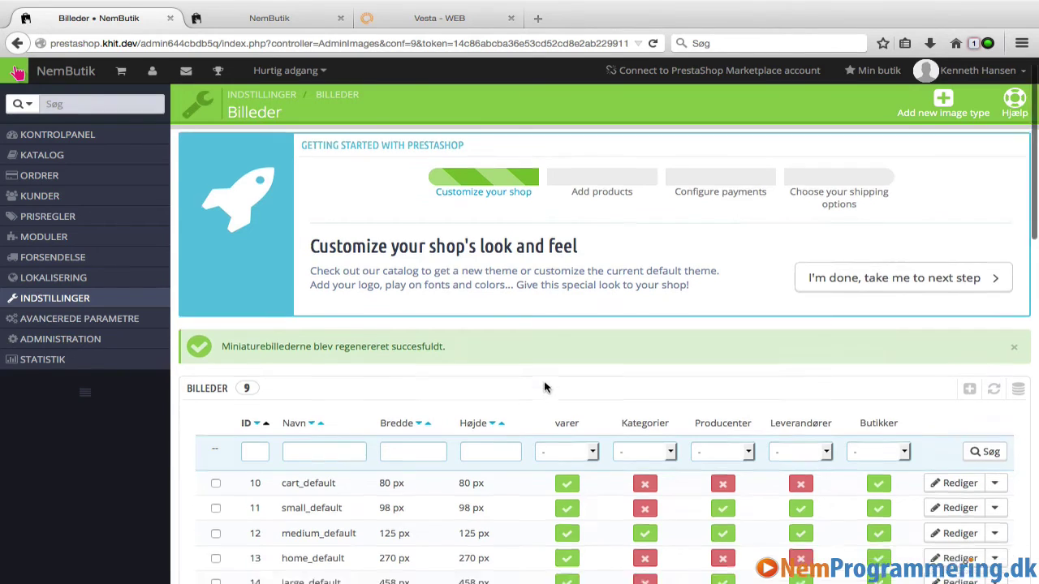
scroll(545, 387, up, 5)
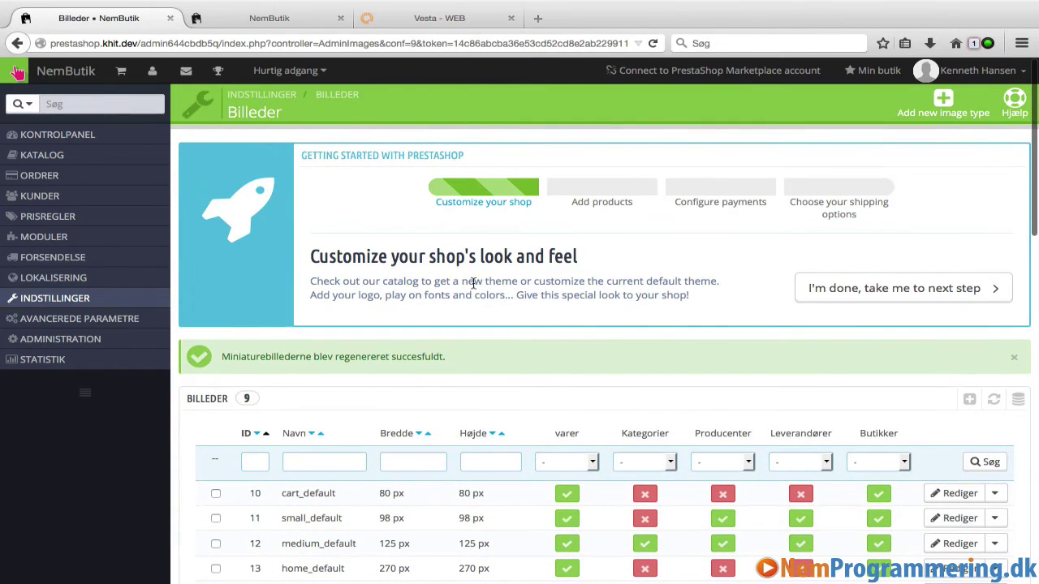
Switch to the open NemButik storefront page and reload it
click(264, 23)
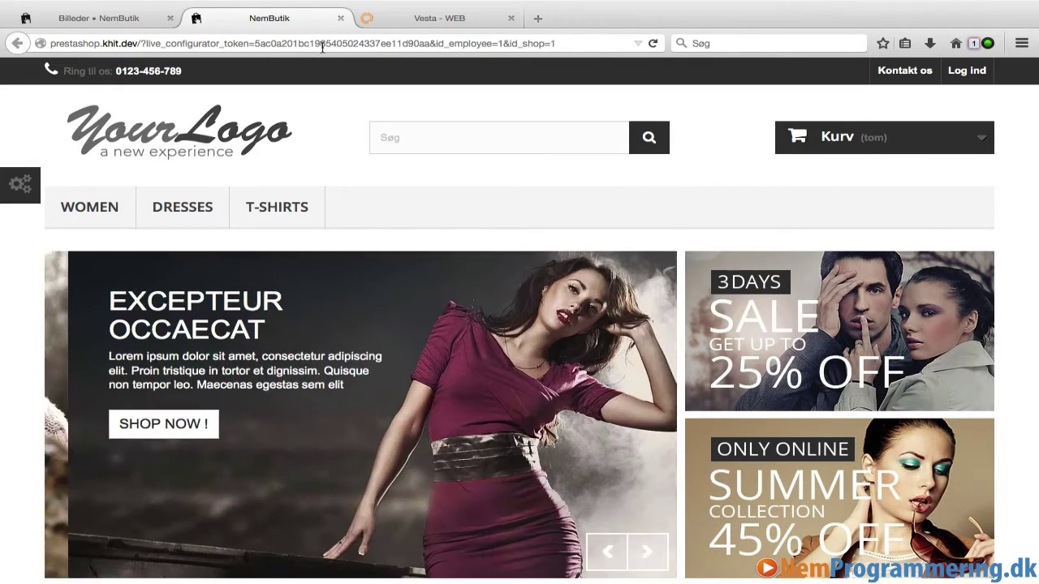
click(322, 47)
key(Return)
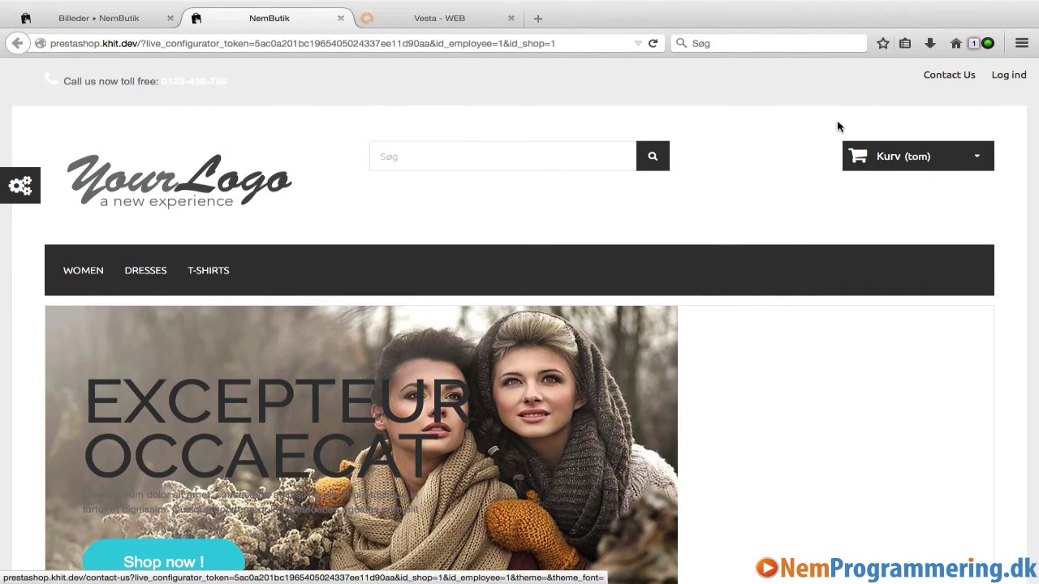
Examine the storefront's home page under the new theme, from the header and image slider through products and banners to the footer
scroll(734, 223, down, 3)
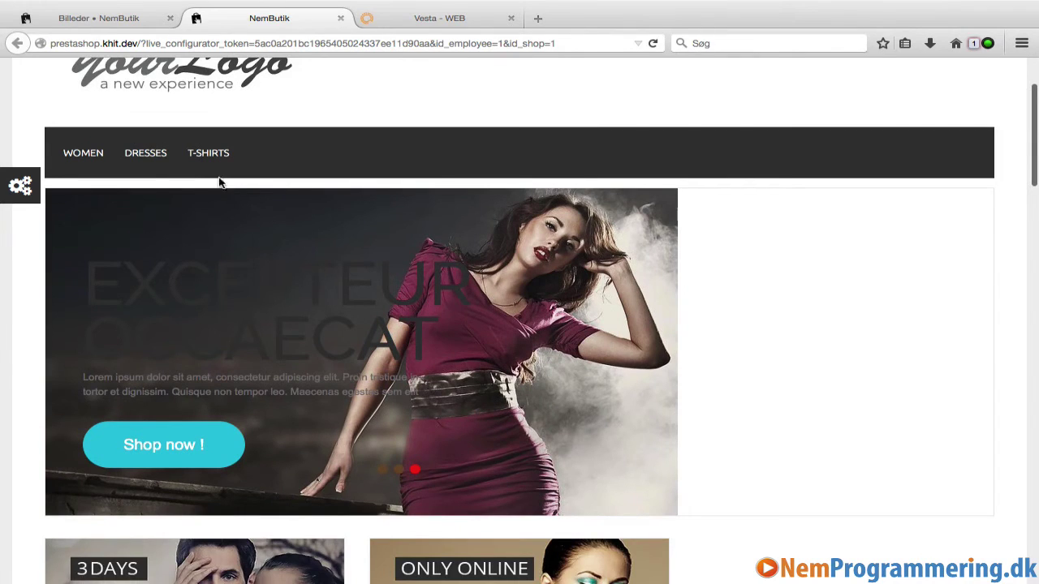
scroll(333, 409, down, 10)
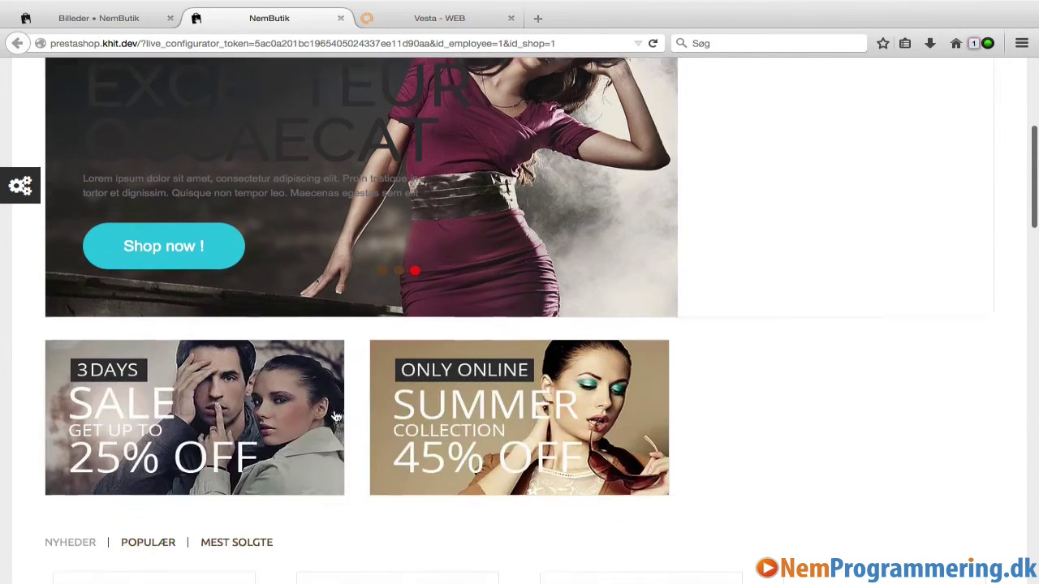
scroll(333, 415, down, 7)
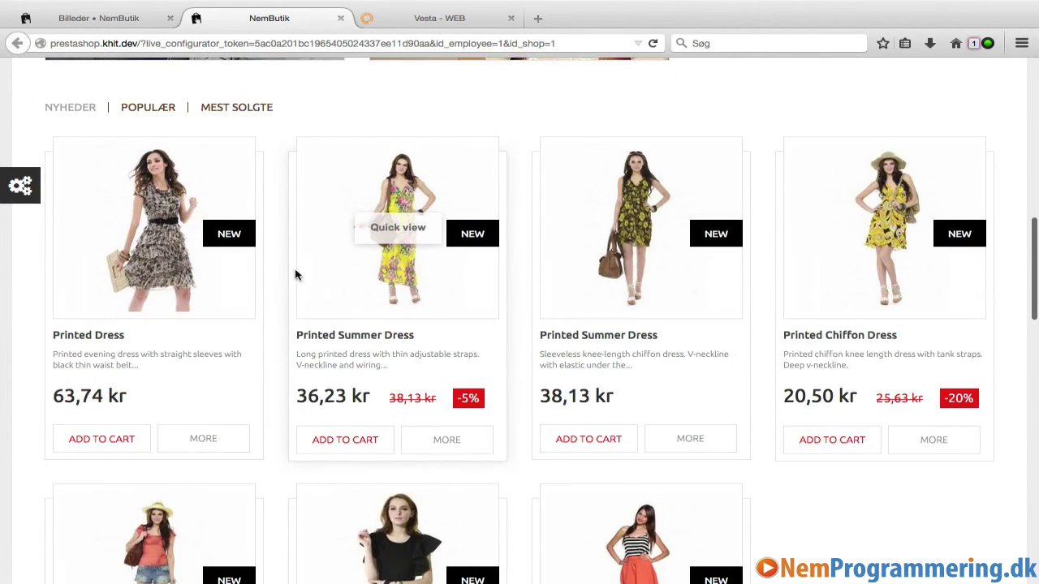
scroll(288, 396, down, 20)
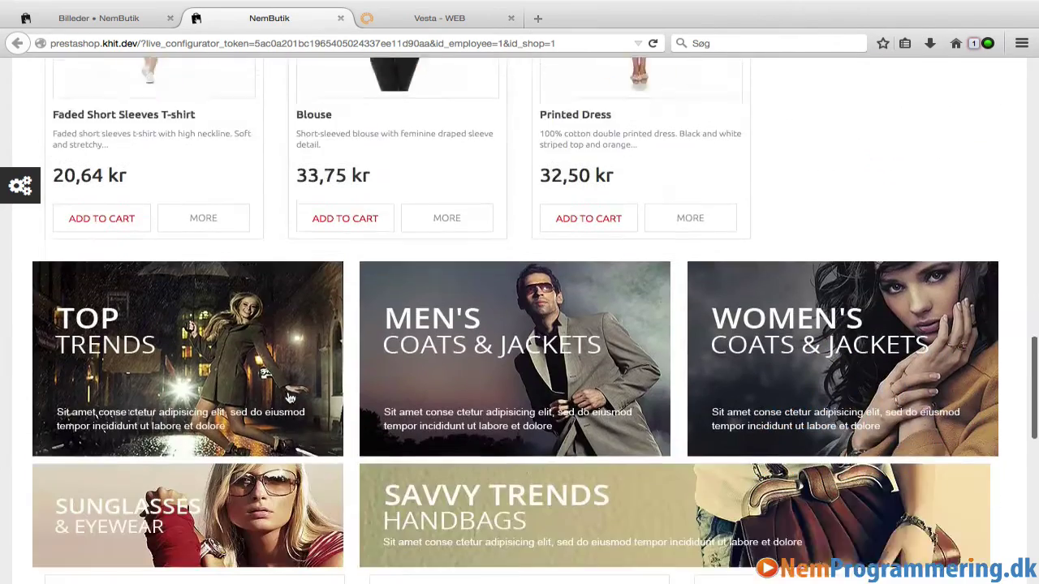
scroll(288, 397, down, 10)
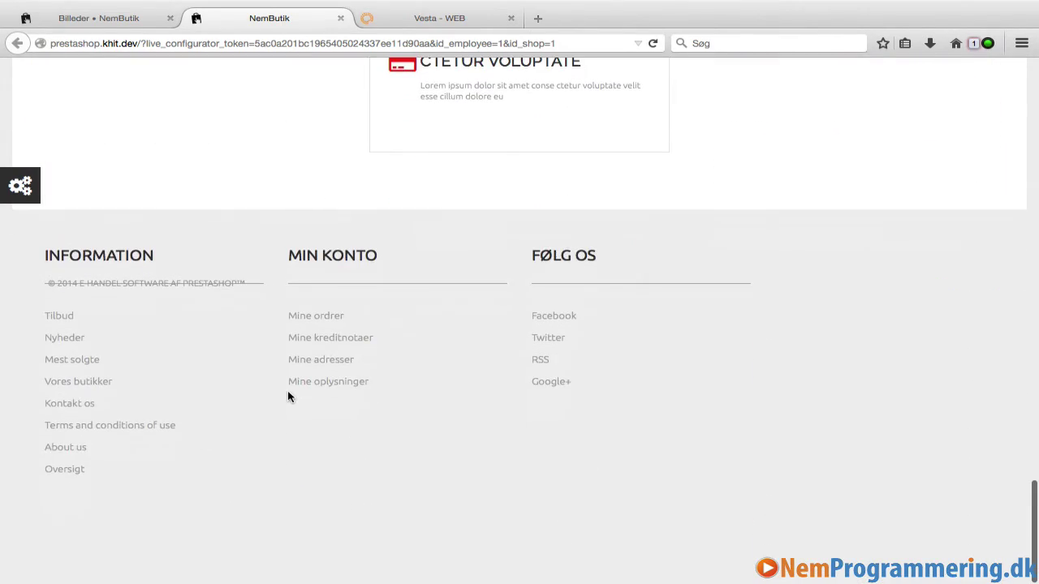
scroll(288, 396, up, 14)
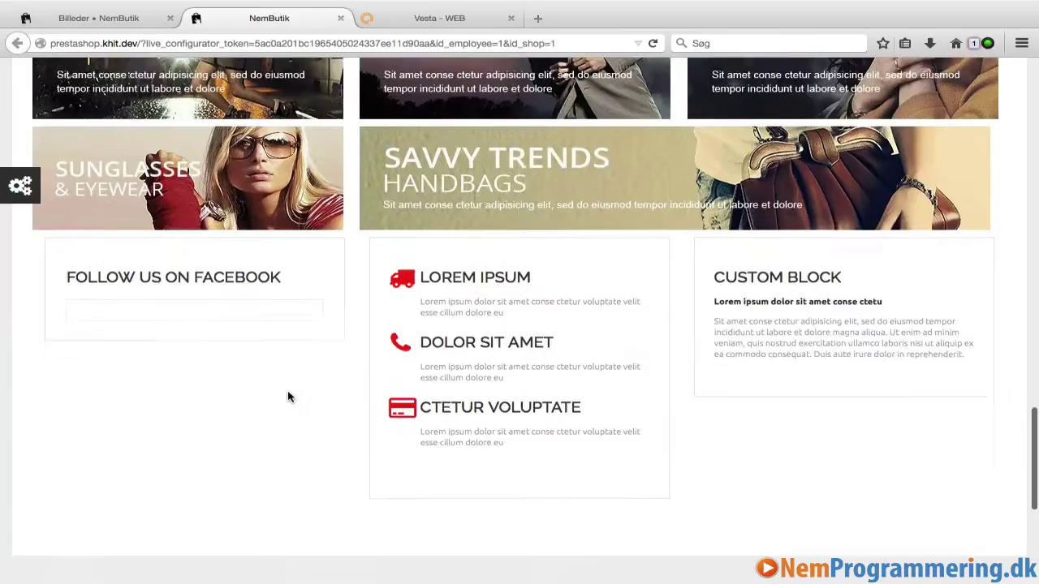
scroll(289, 395, up, 20)
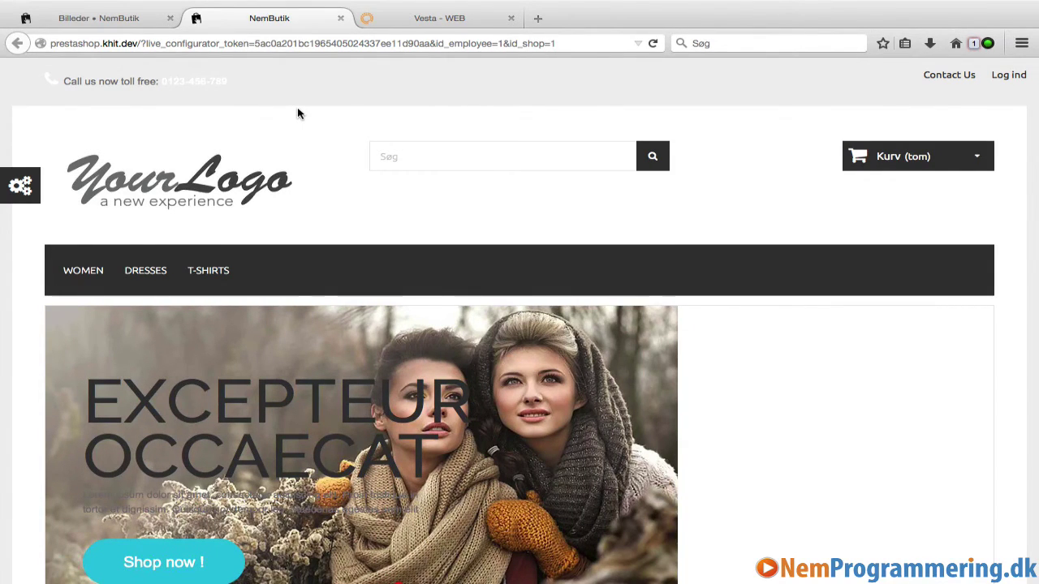
scroll(398, 175, down, 5)
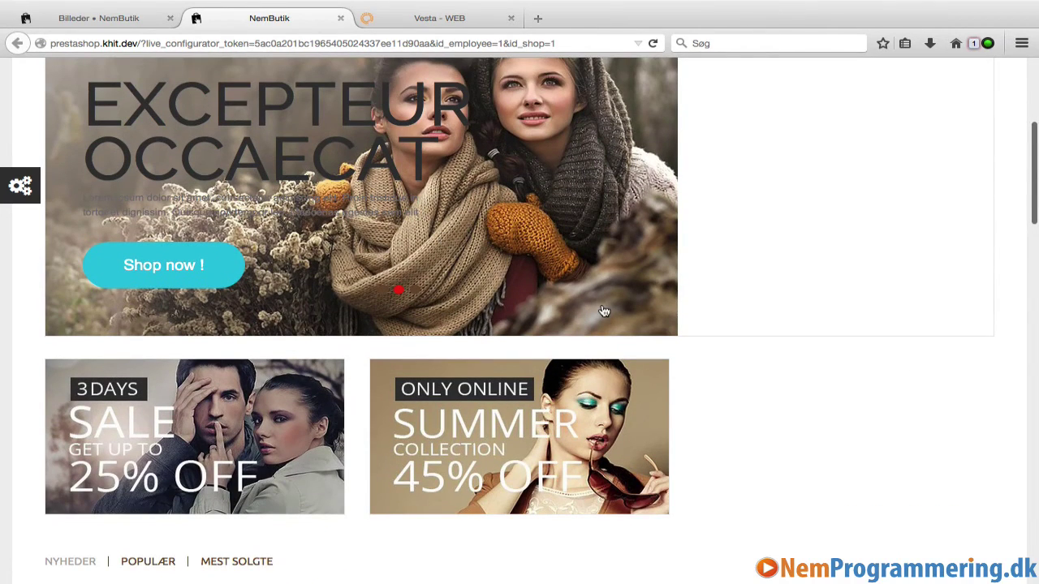
scroll(604, 311, up, 4)
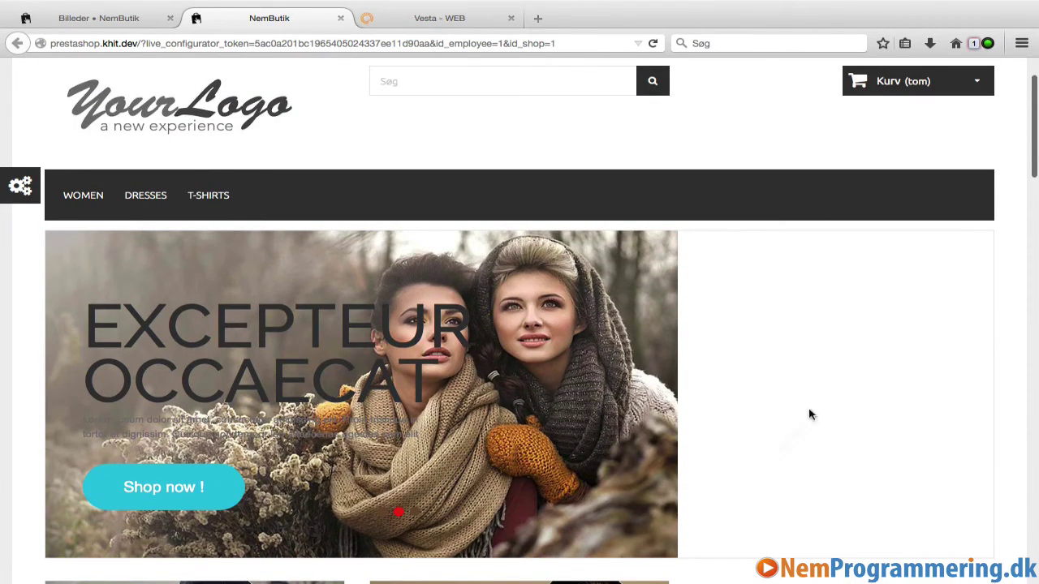
scroll(772, 443, down, 3)
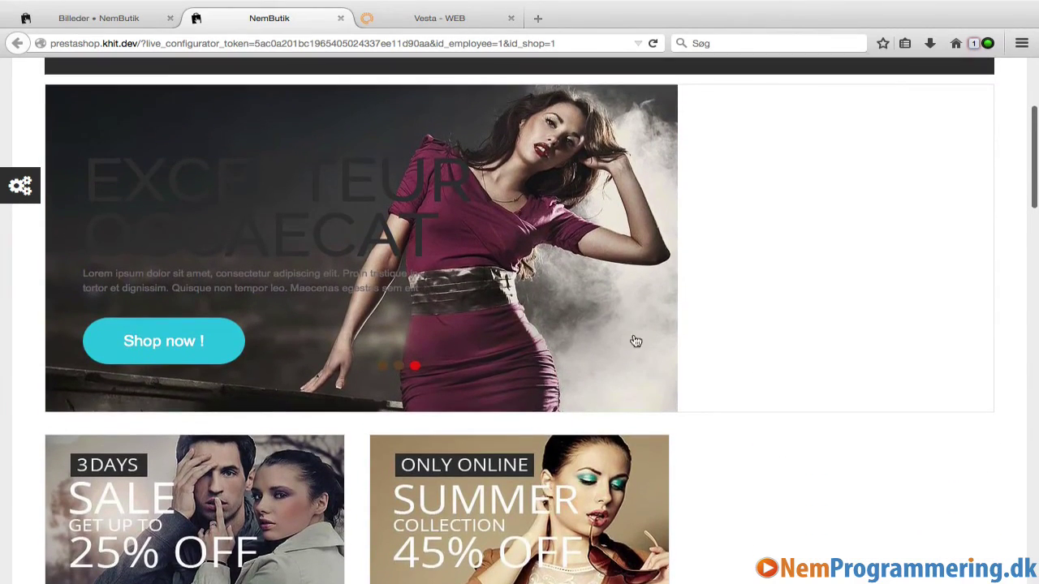
Check the image slider and the two sale banners on the storefront home page once more
scroll(768, 422, down, 5)
scroll(768, 427, up, 3)
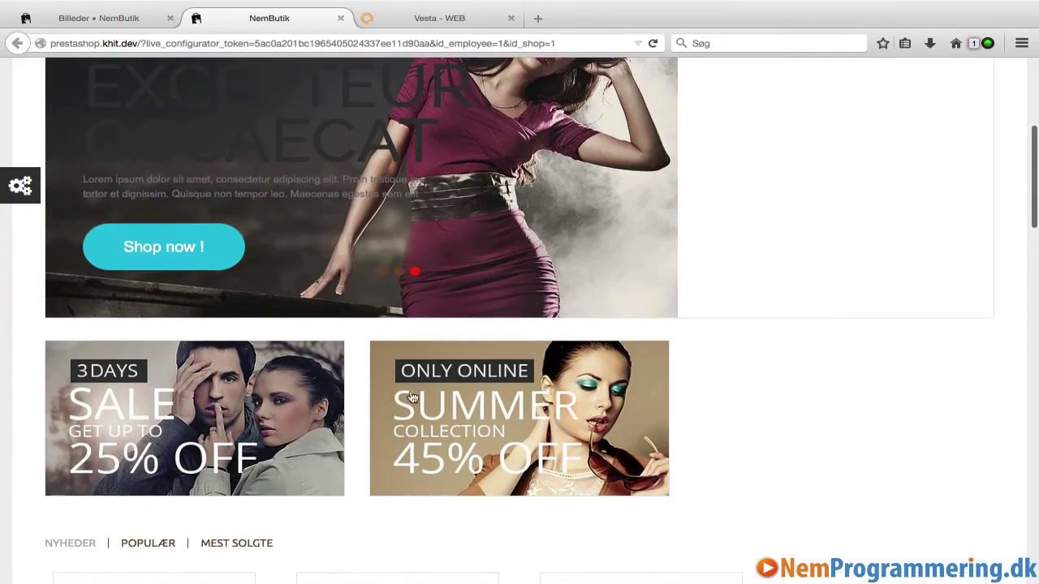
scroll(446, 293, up, 5)
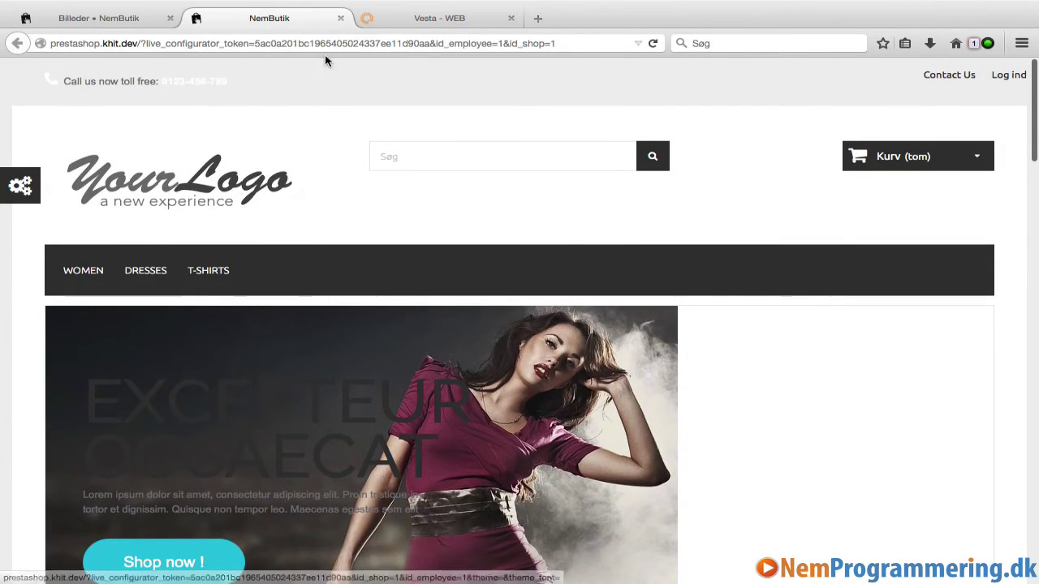
Return to the PrestaShop admin, open the Temaer settings page and review the current and available themes
click(98, 19)
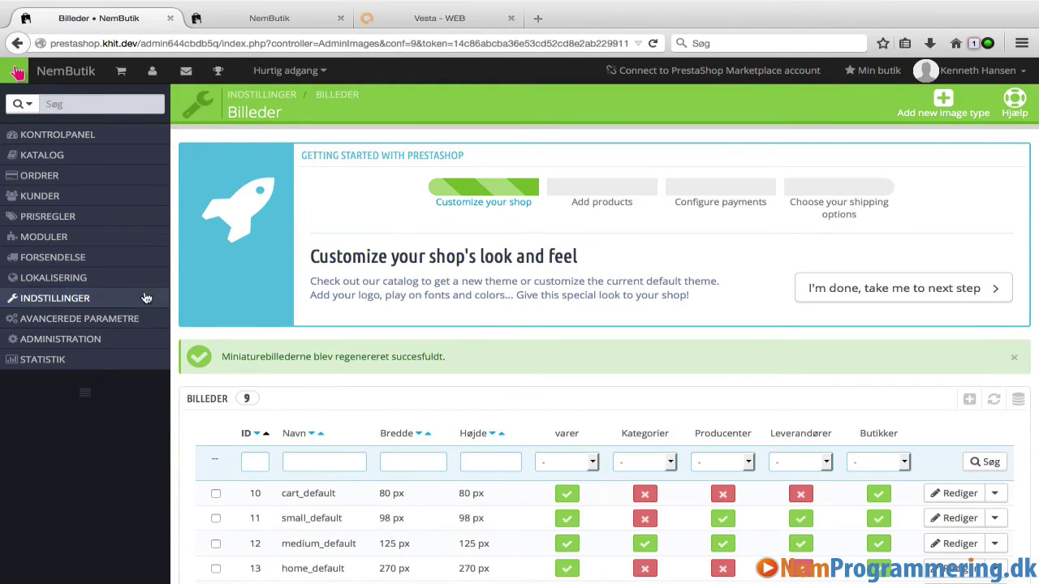
mouse_move(137, 298)
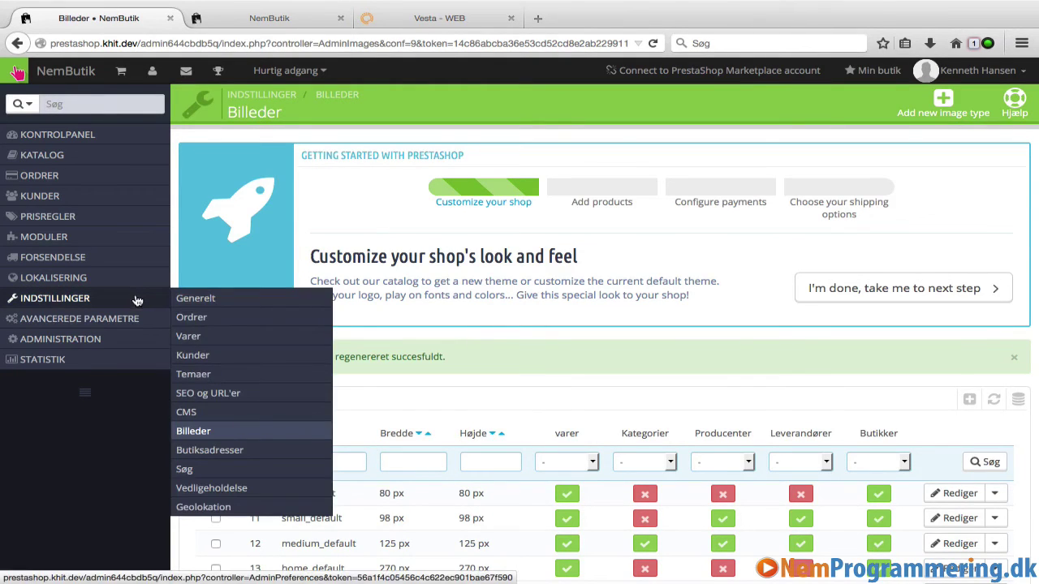
click(207, 375)
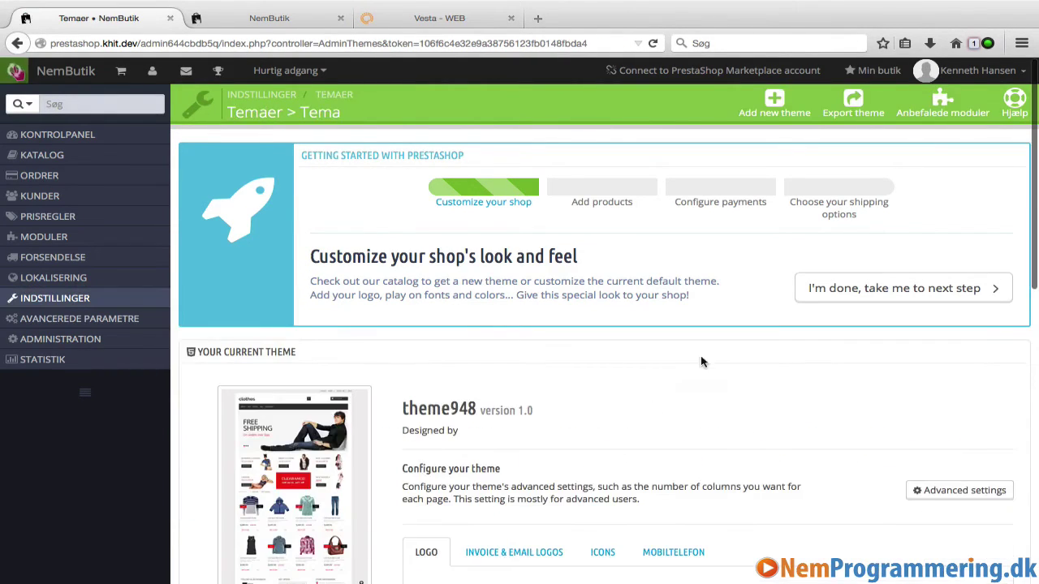
scroll(705, 360, down, 5)
scroll(709, 357, down, 4)
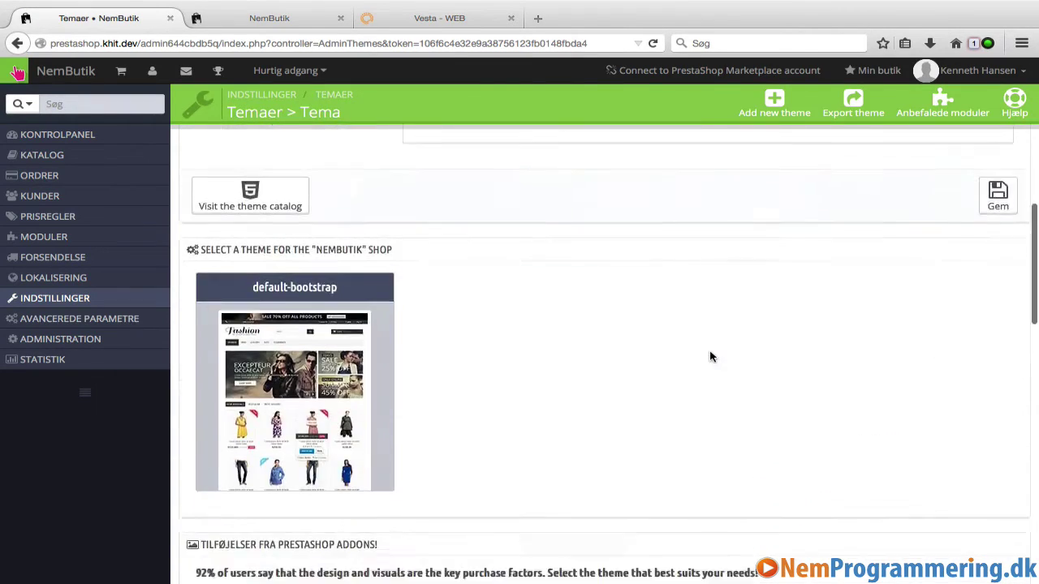
scroll(709, 358, up, 6)
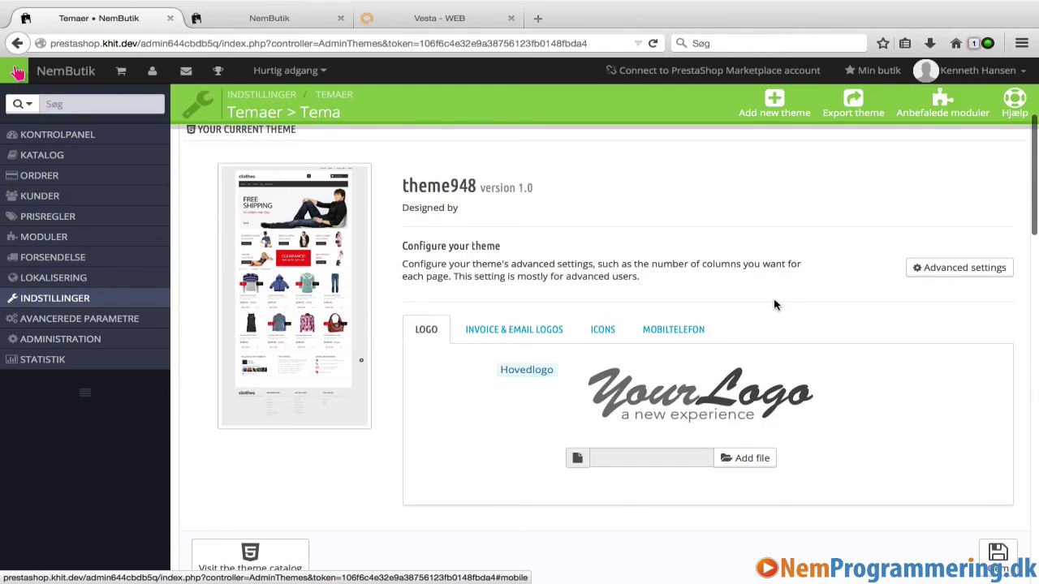
scroll(774, 302, up, 1)
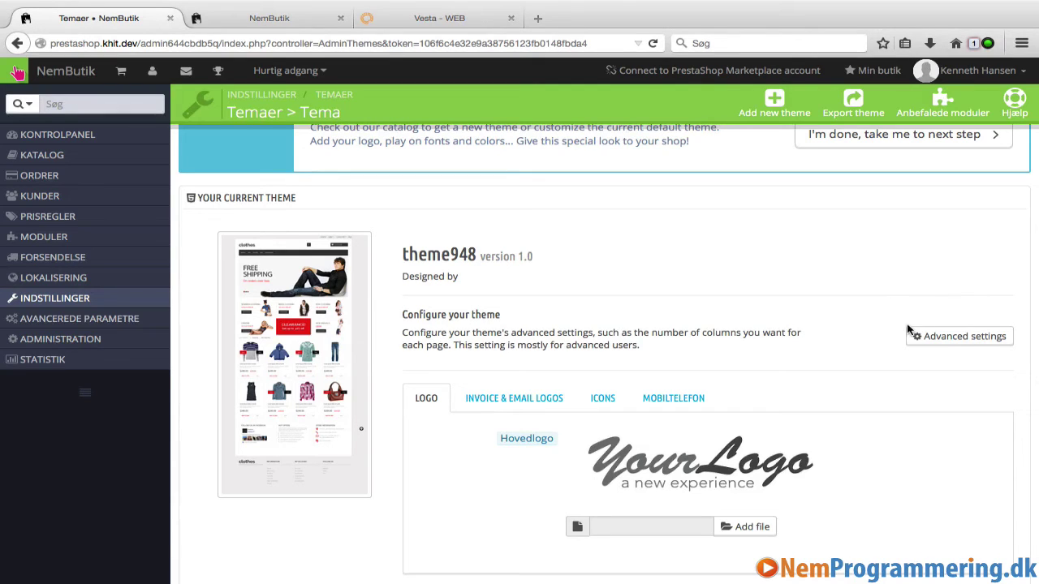
Open theme948's advanced settings and disable both the left and the right column for the index page
click(937, 341)
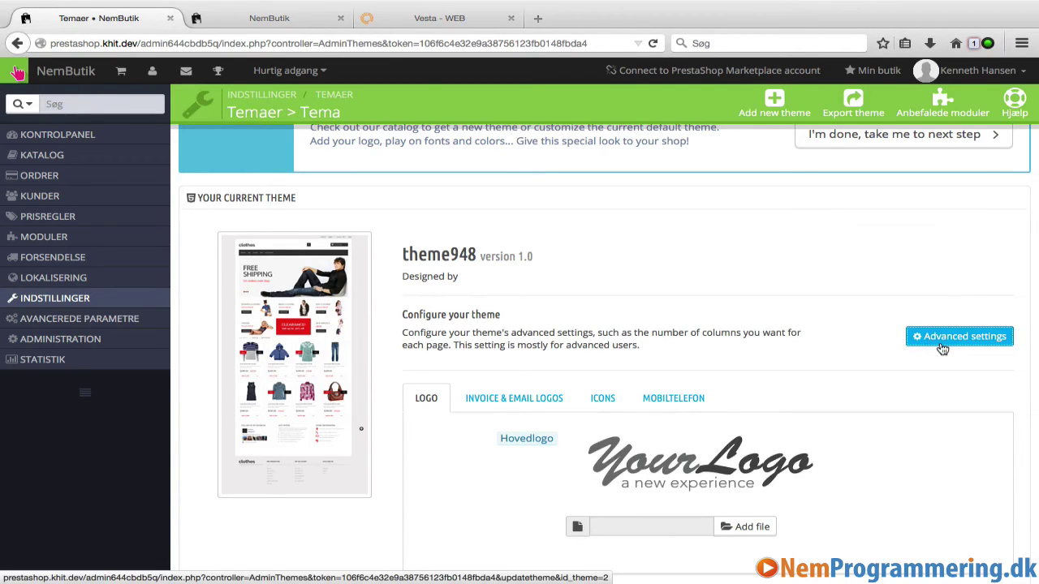
scroll(805, 355, down, 10)
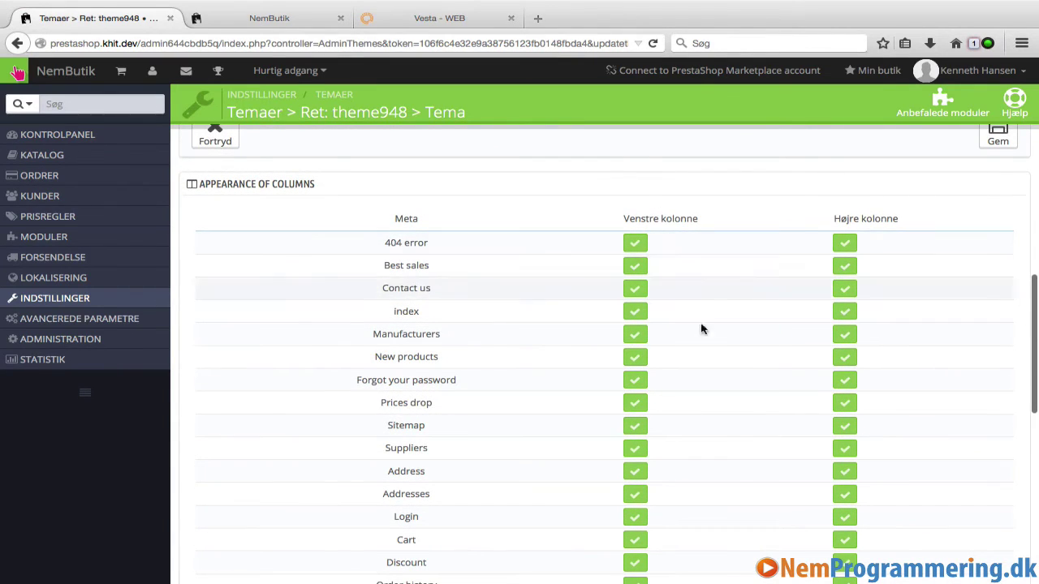
scroll(739, 398, down, 3)
click(635, 200)
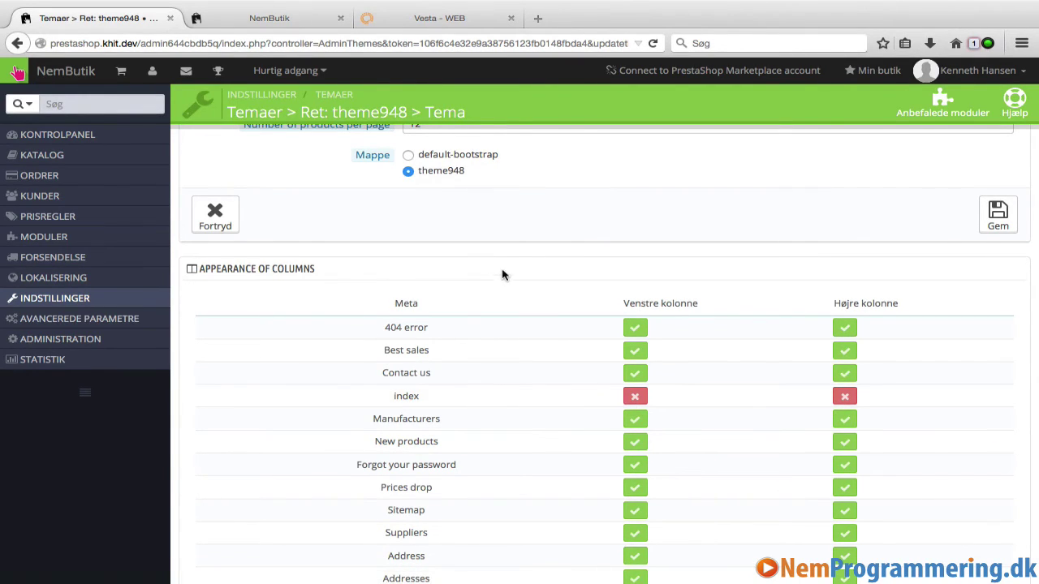
Switch to the storefront and inspect the home page's slider and banner area for the effect of the column settings
click(272, 18)
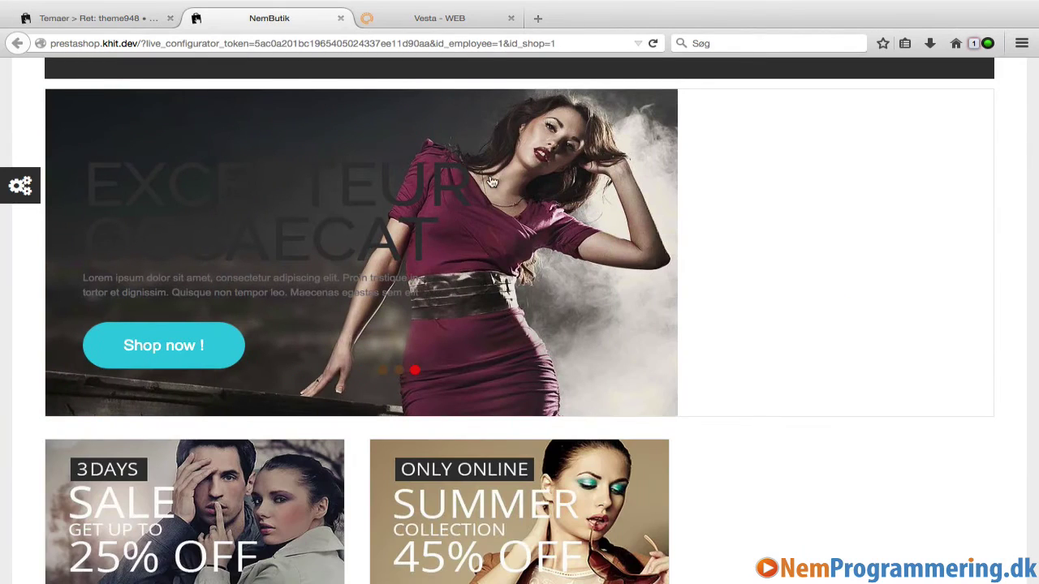
scroll(669, 220, up, 5)
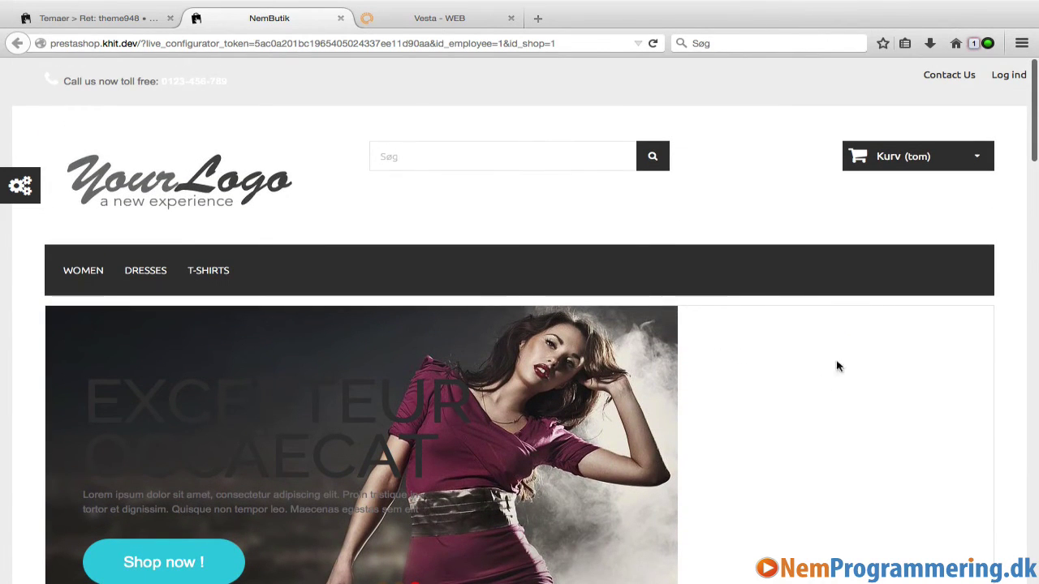
scroll(661, 420, down, 5)
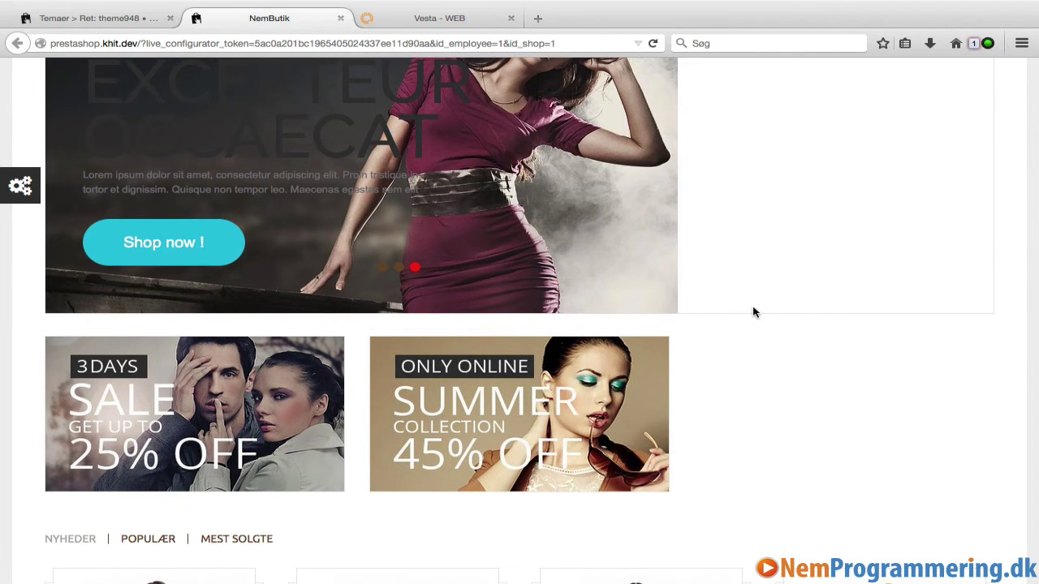
scroll(753, 313, up, 3)
scroll(753, 312, down, 2)
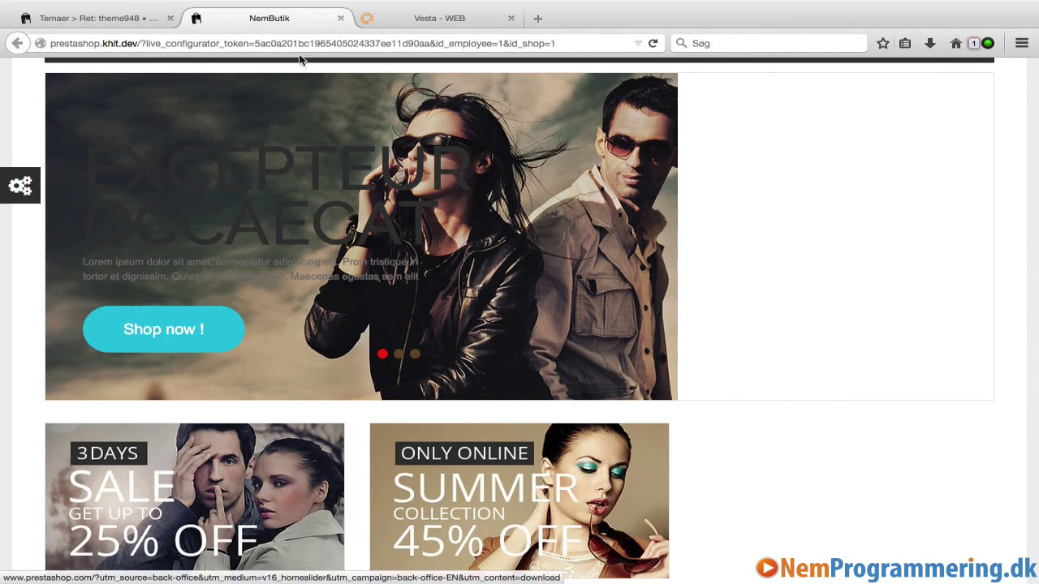
Return to the theme settings in the admin, review the default column options and open the module Positioner page
click(120, 19)
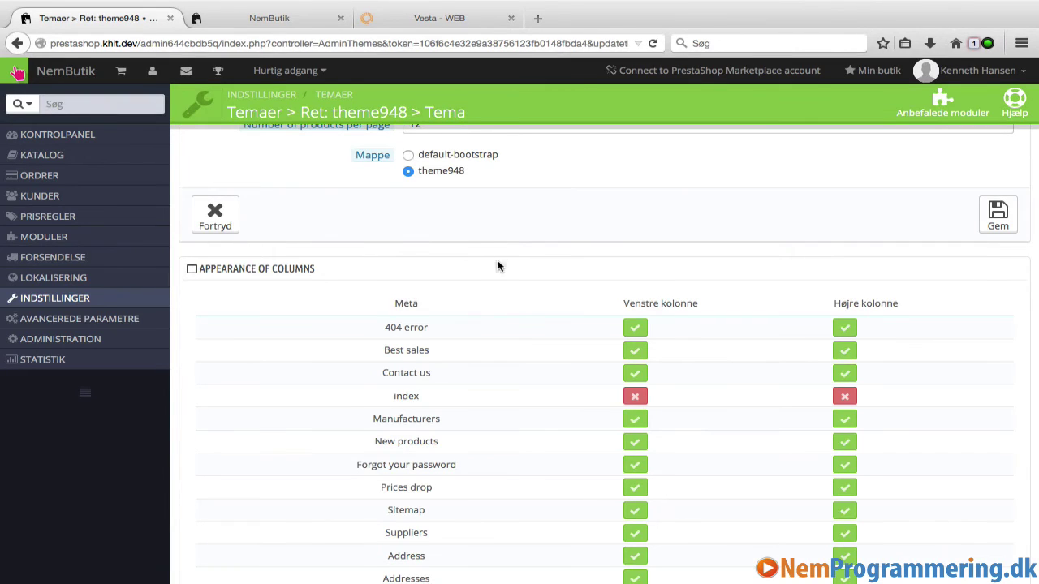
scroll(359, 233, up, 10)
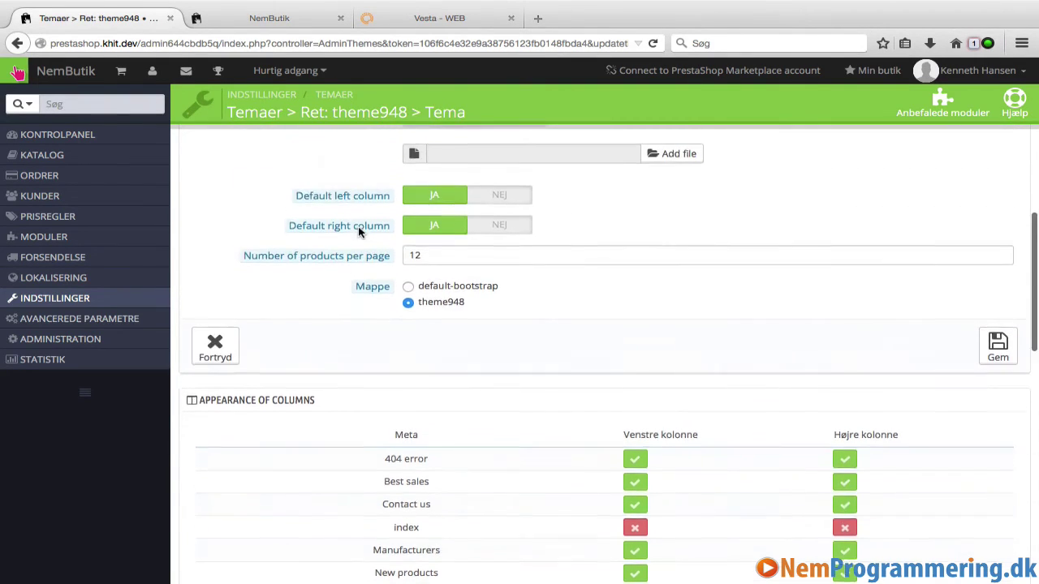
scroll(360, 232, up, 1)
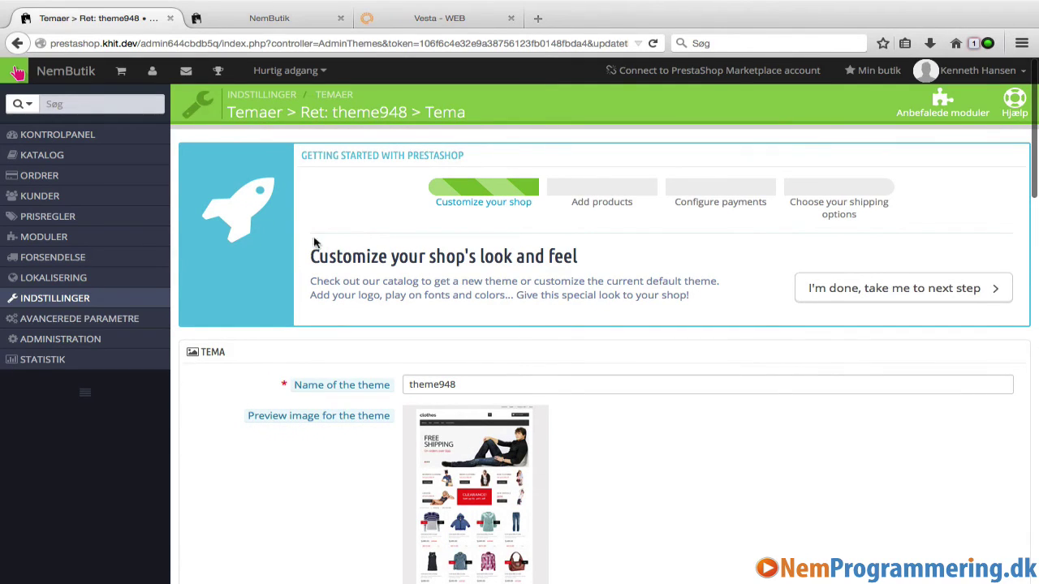
mouse_move(132, 242)
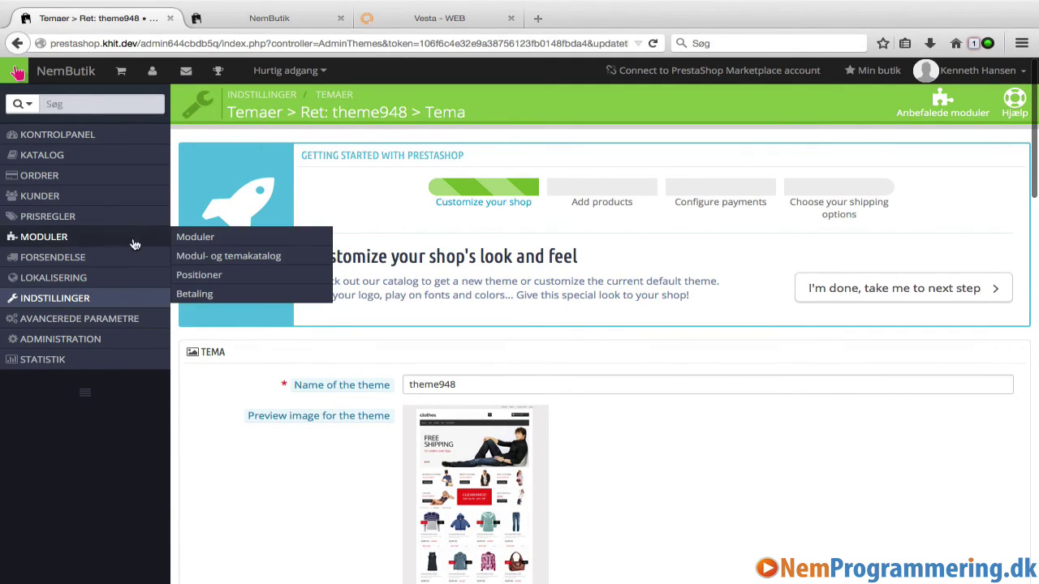
click(220, 281)
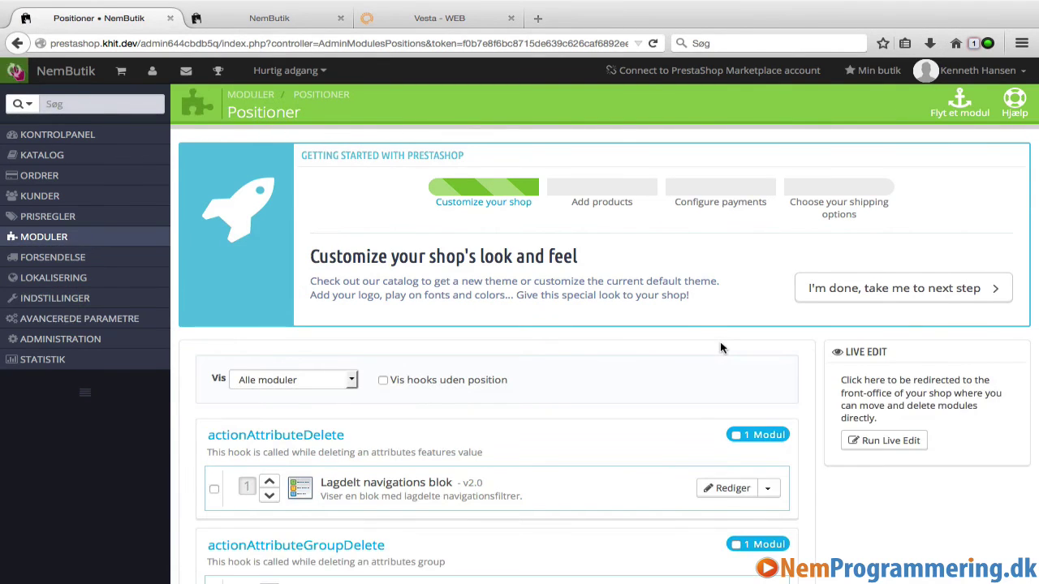
Look through the module hook list and start Live Edit for the storefront
scroll(720, 348, down, 3)
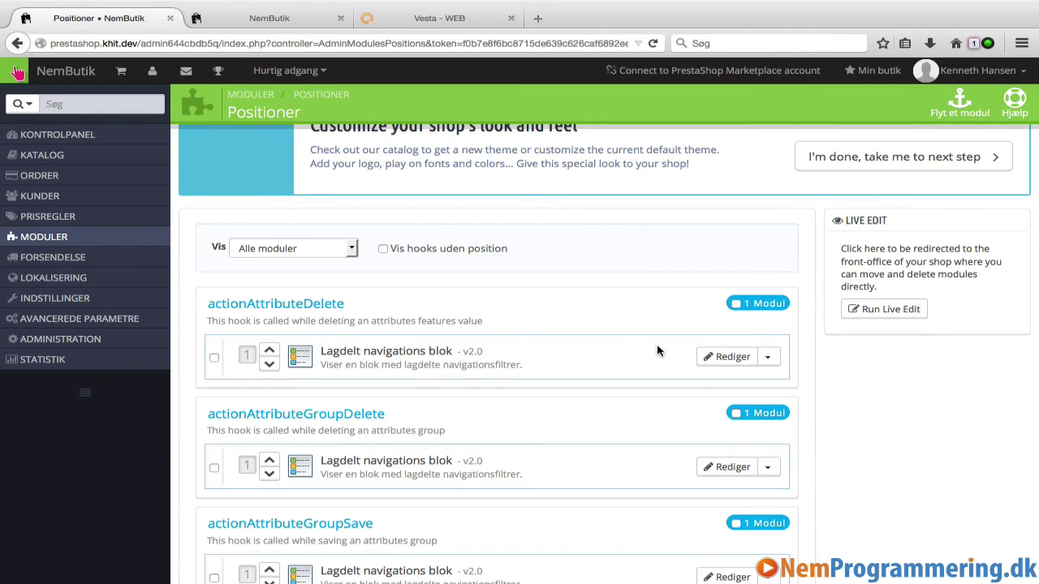
scroll(659, 351, down, 5)
scroll(658, 351, up, 6)
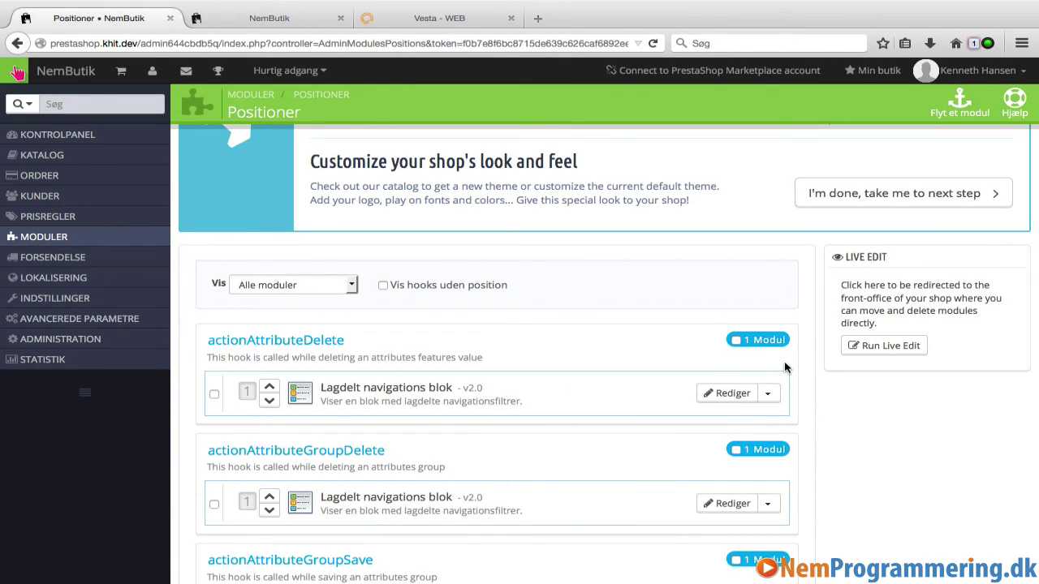
click(890, 354)
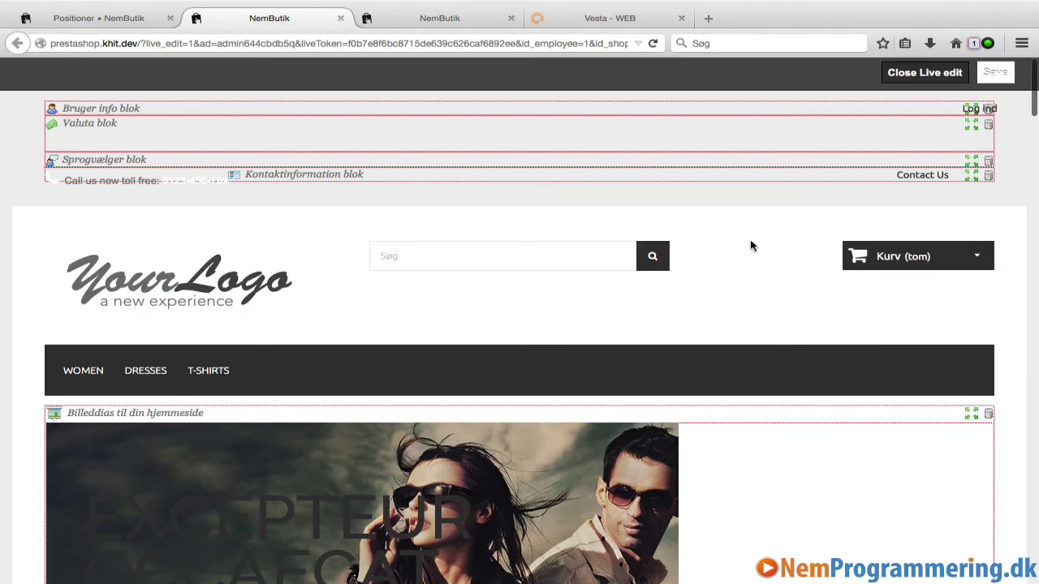
Examine the editable module blocks in Live Edit, from the header and slider through products and banners to the footer
scroll(765, 281, down, 4)
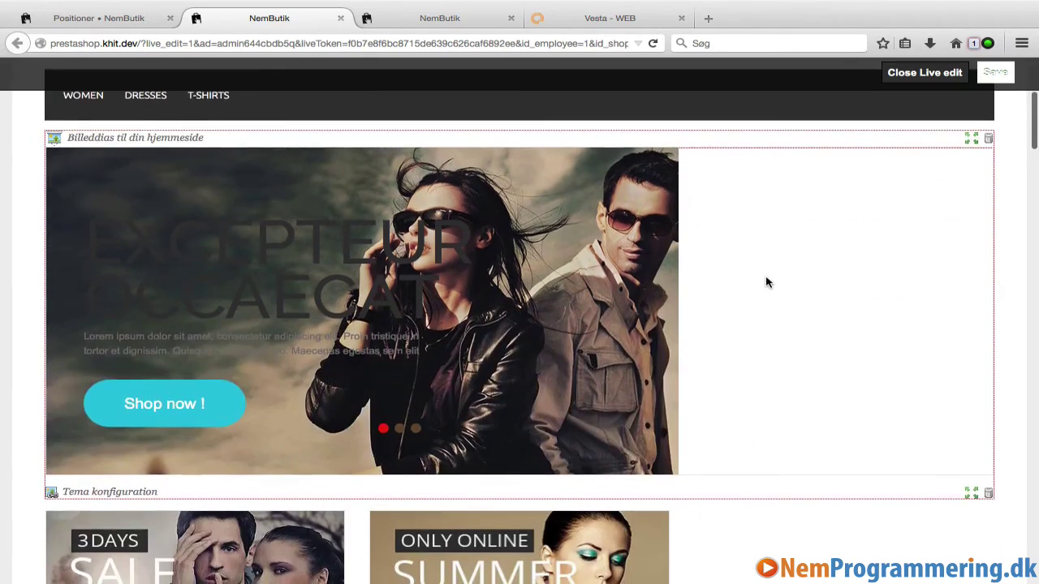
scroll(765, 281, down, 6)
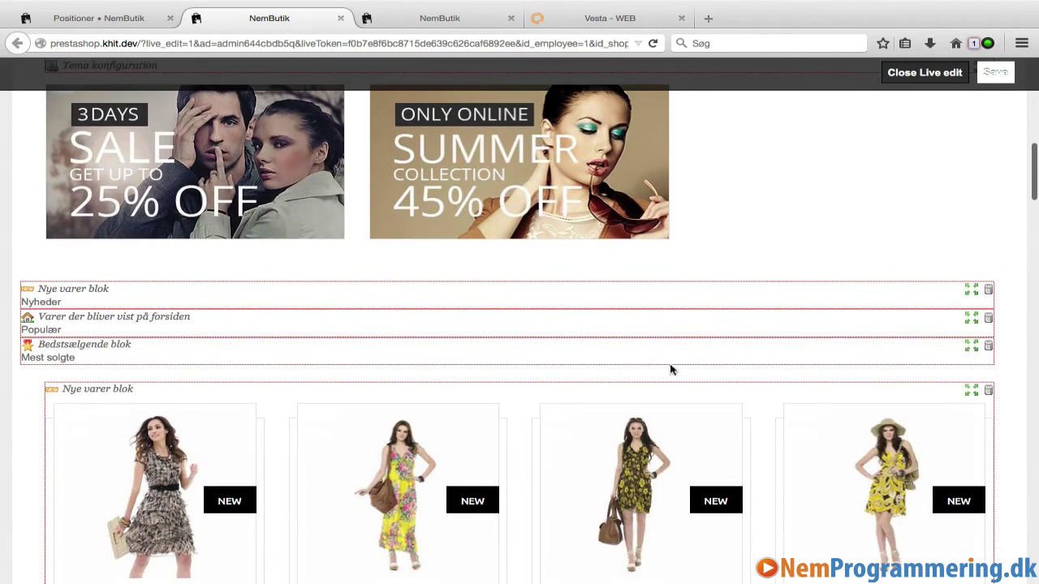
scroll(770, 406, down, 14)
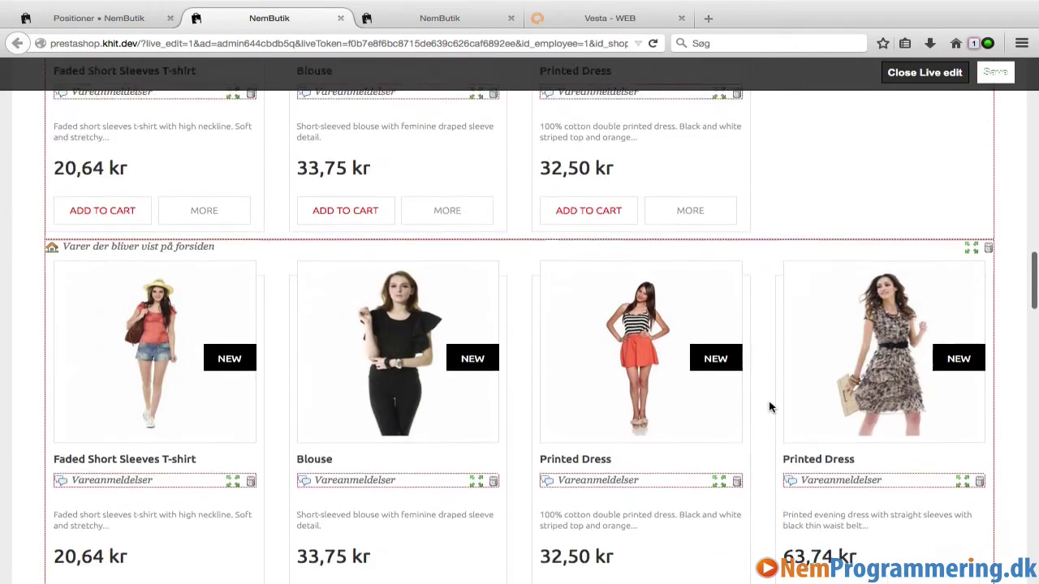
scroll(771, 406, down, 2)
scroll(771, 406, up, 2)
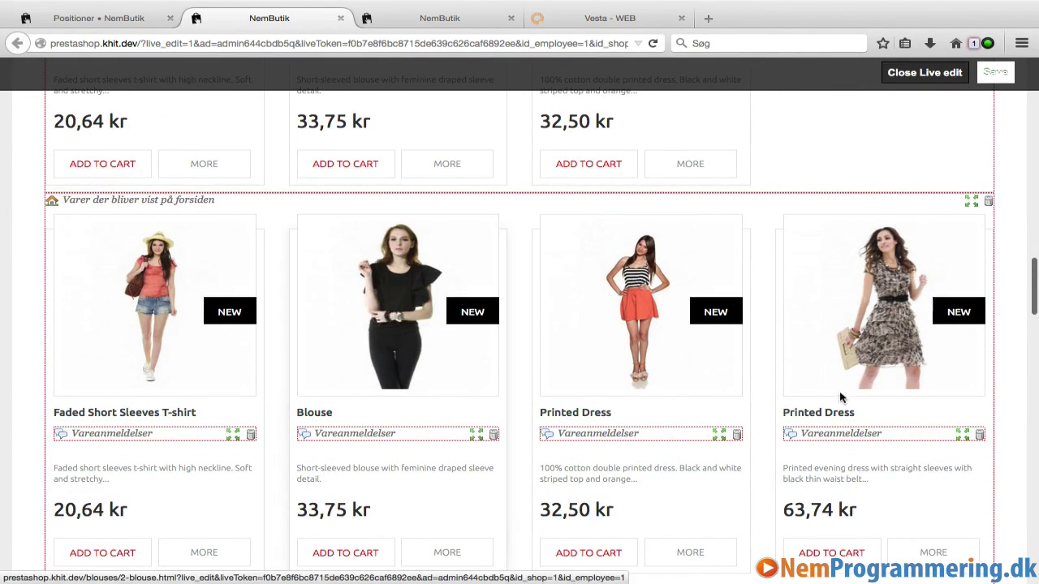
scroll(745, 489, down, 5)
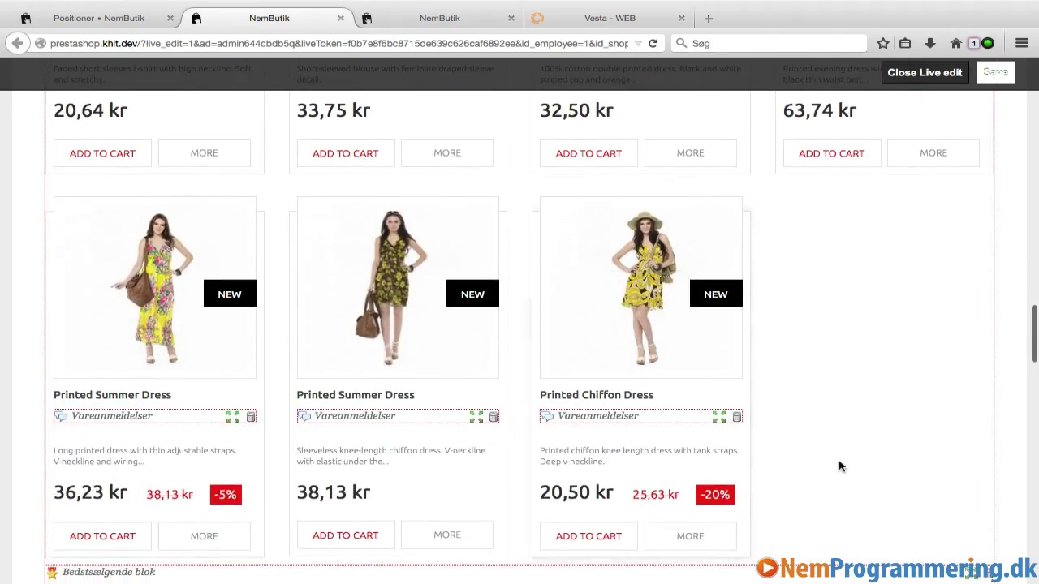
scroll(840, 466, down, 11)
scroll(841, 466, down, 5)
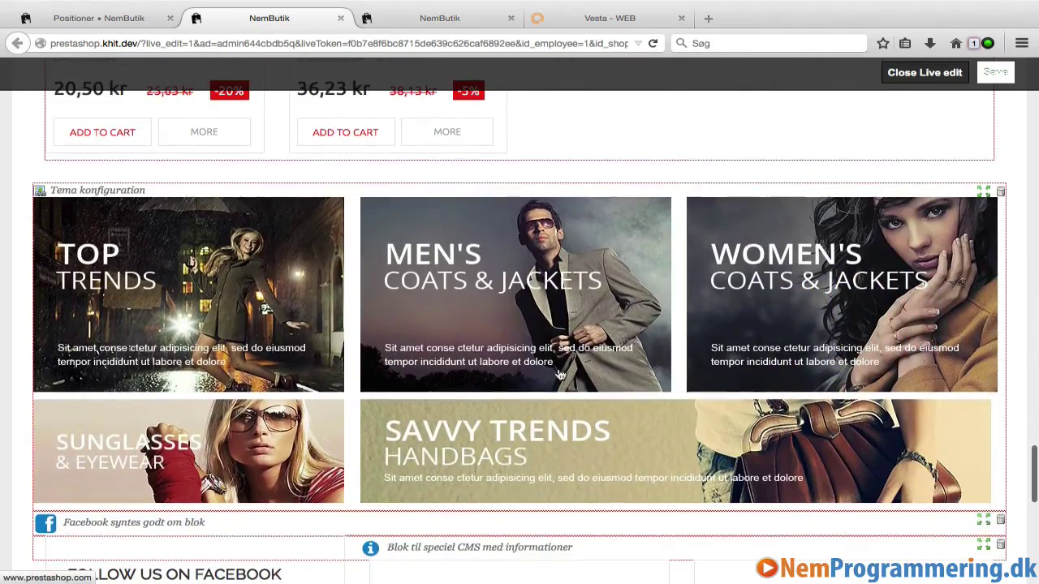
scroll(666, 373, down, 2)
scroll(666, 374, down, 3)
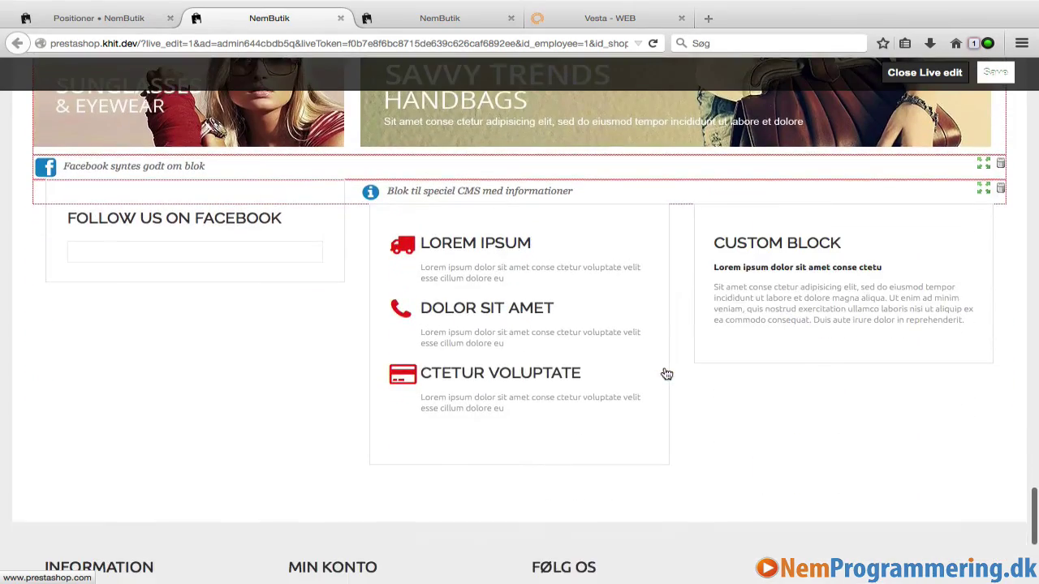
scroll(666, 365, down, 2)
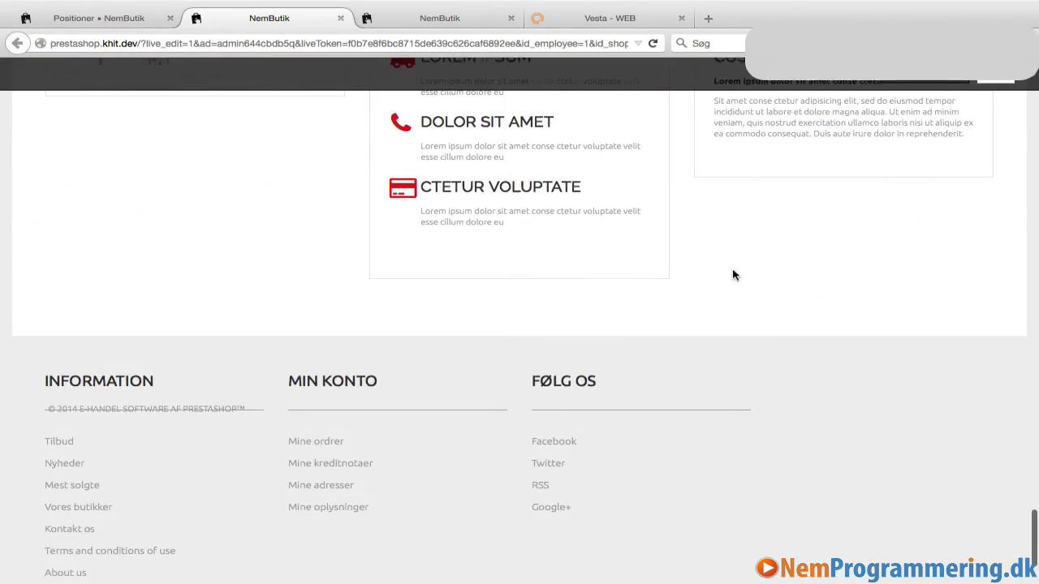
scroll(733, 273, up, 10)
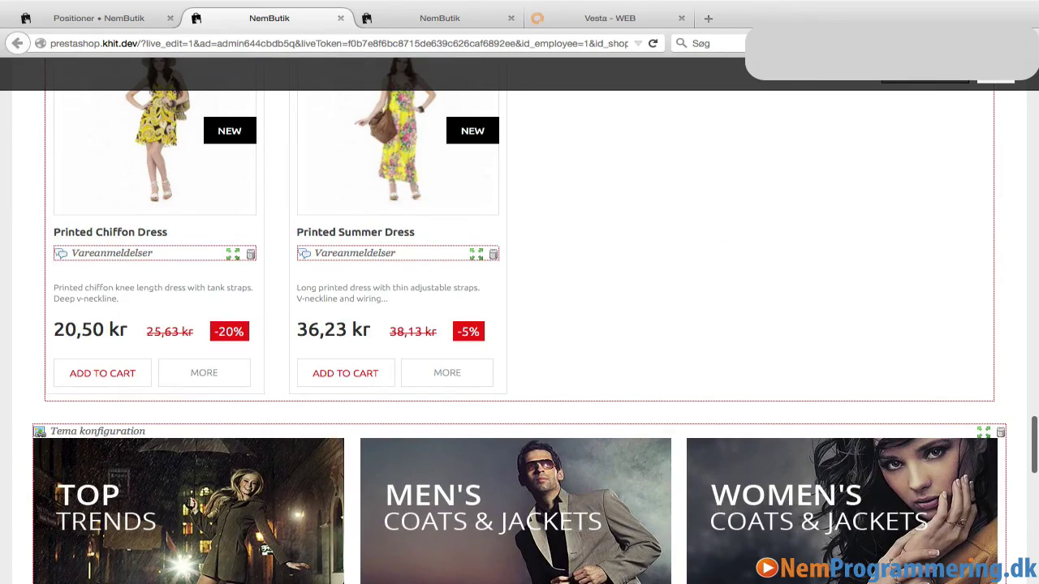
scroll(789, 239, up, 10)
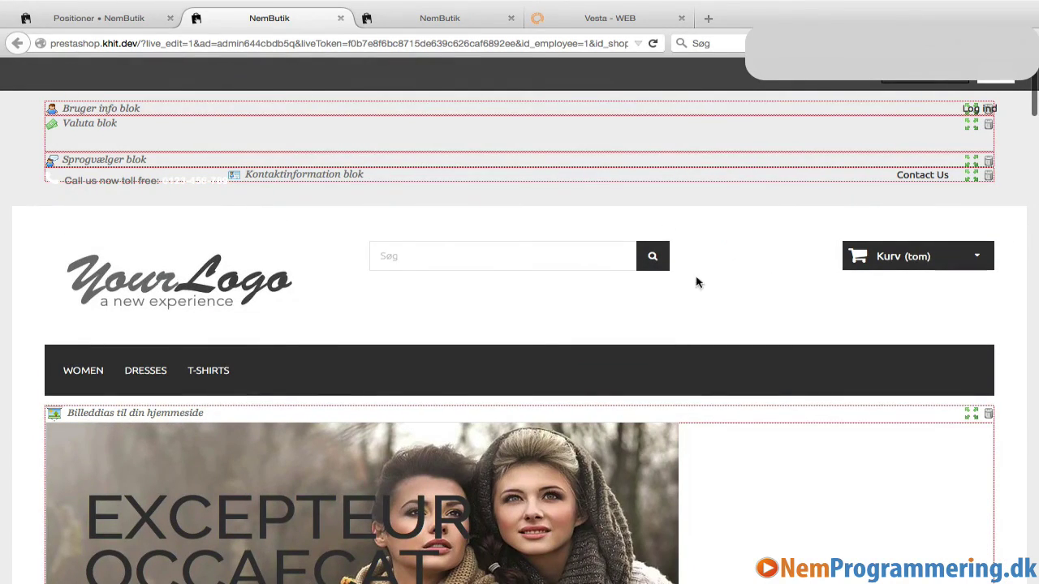
Move the Tema konfiguration banner block above the Billeddias til din hjemmeside slider block on the home page
scroll(557, 365, down, 7)
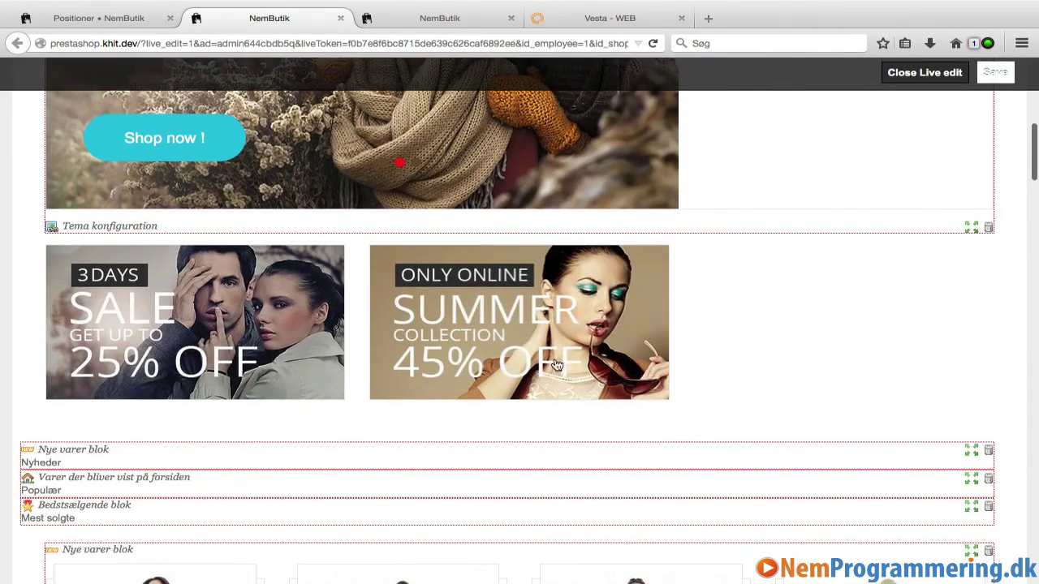
drag(207, 337, 204, 300)
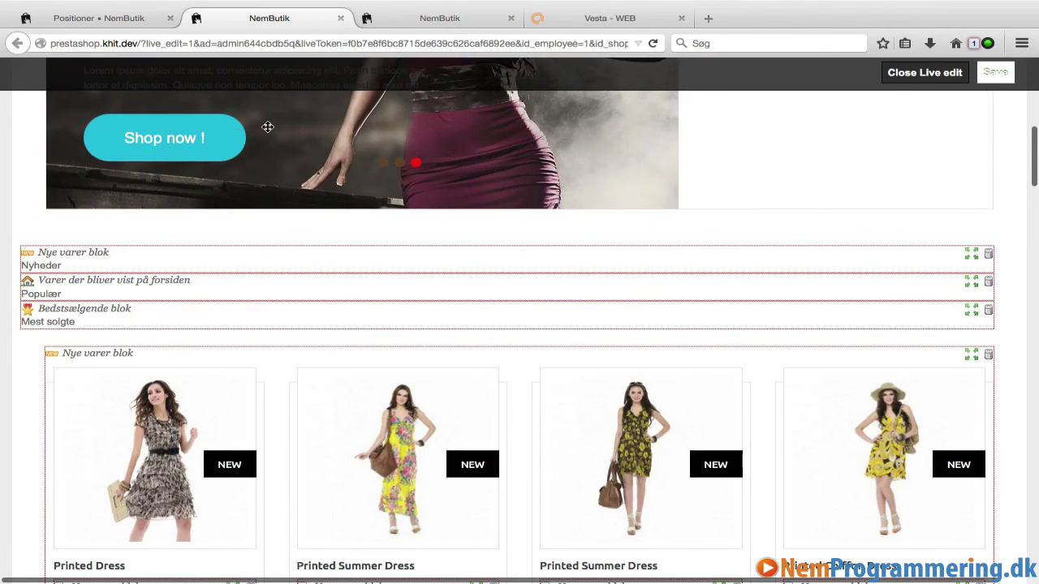
drag(267, 126, 352, 393)
scroll(471, 349, up, 3)
scroll(471, 350, down, 10)
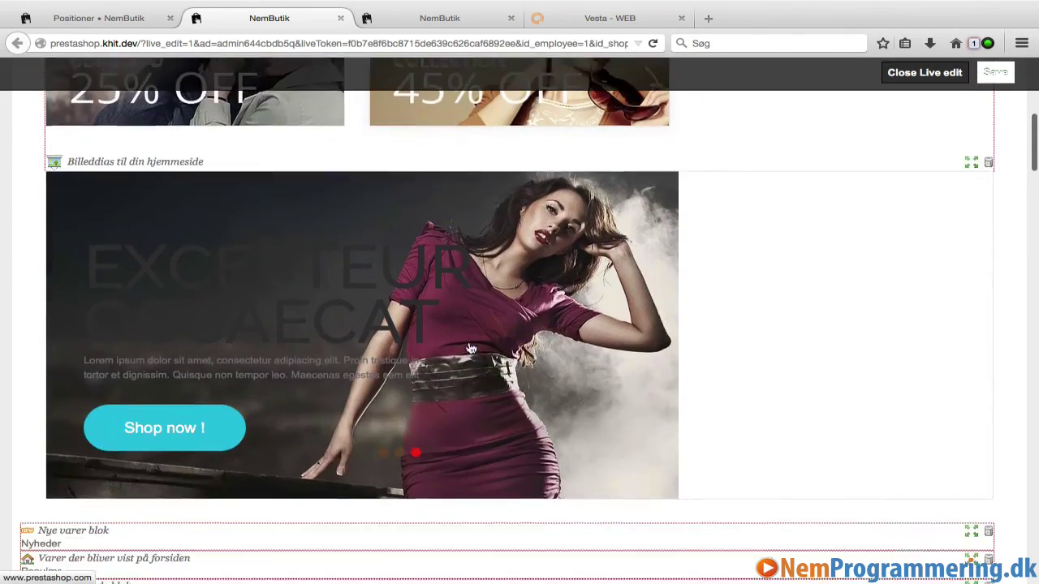
scroll(471, 349, up, 5)
scroll(469, 348, up, 3)
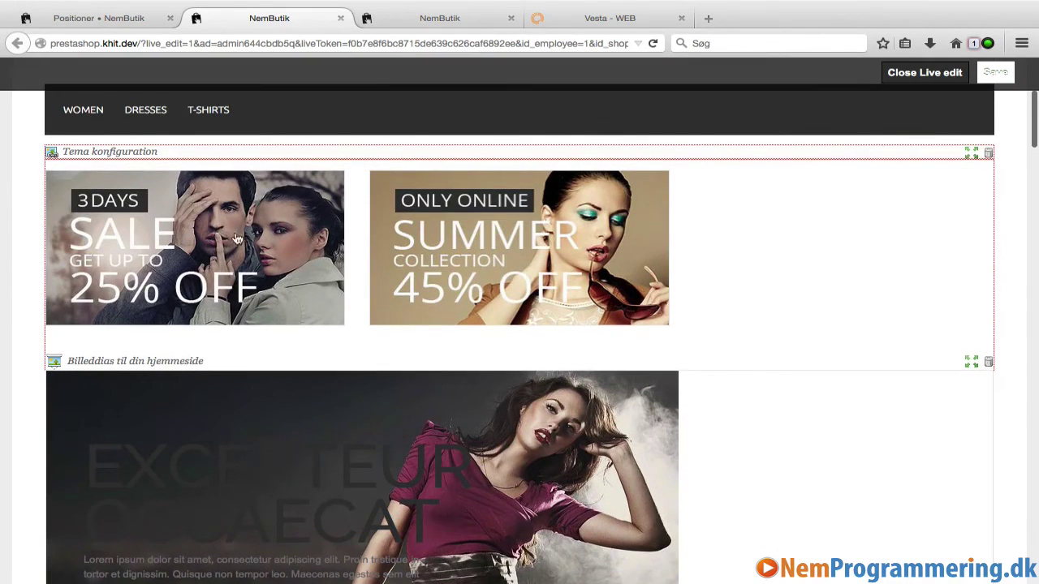
scroll(471, 443, down, 5)
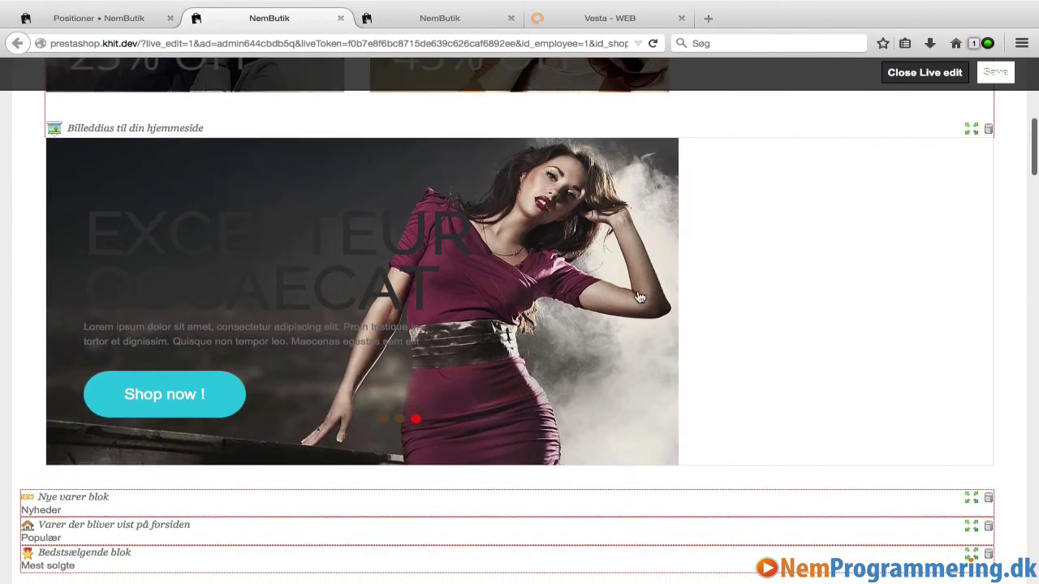
scroll(965, 105, up, 4)
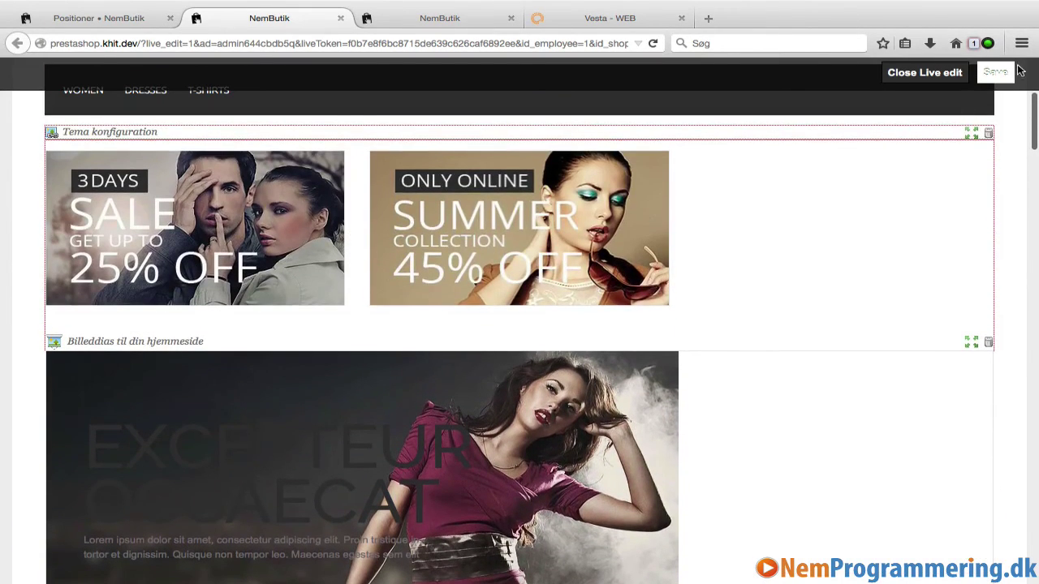
Save the new module positions, dismiss the confirmation and close Live Edit
click(994, 74)
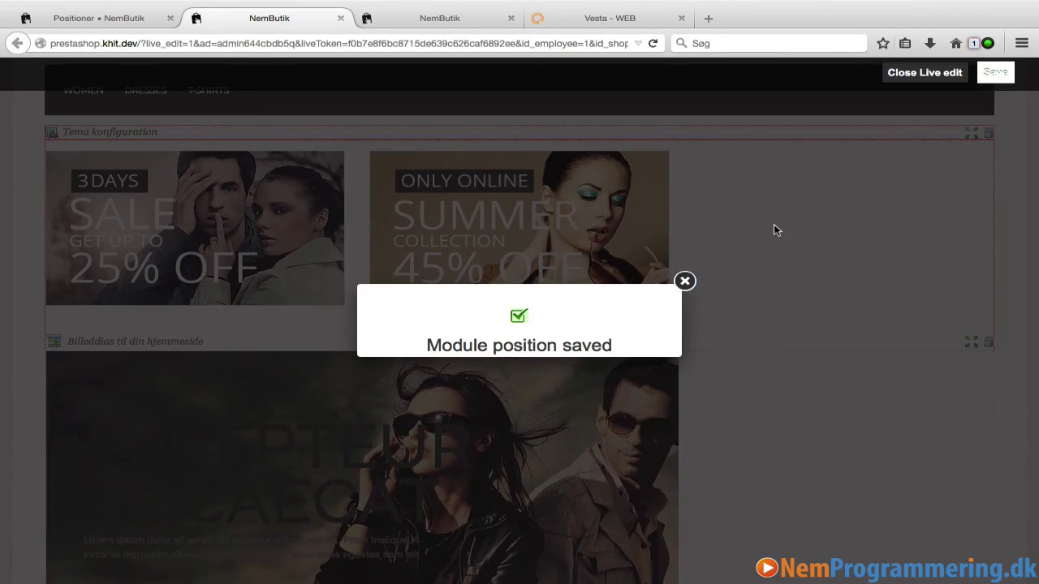
click(685, 281)
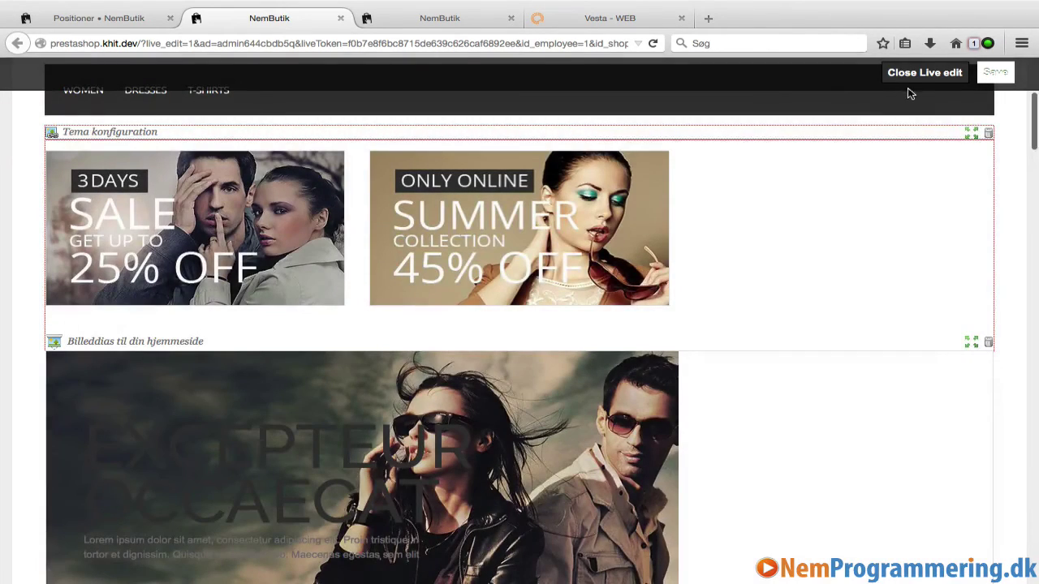
click(932, 74)
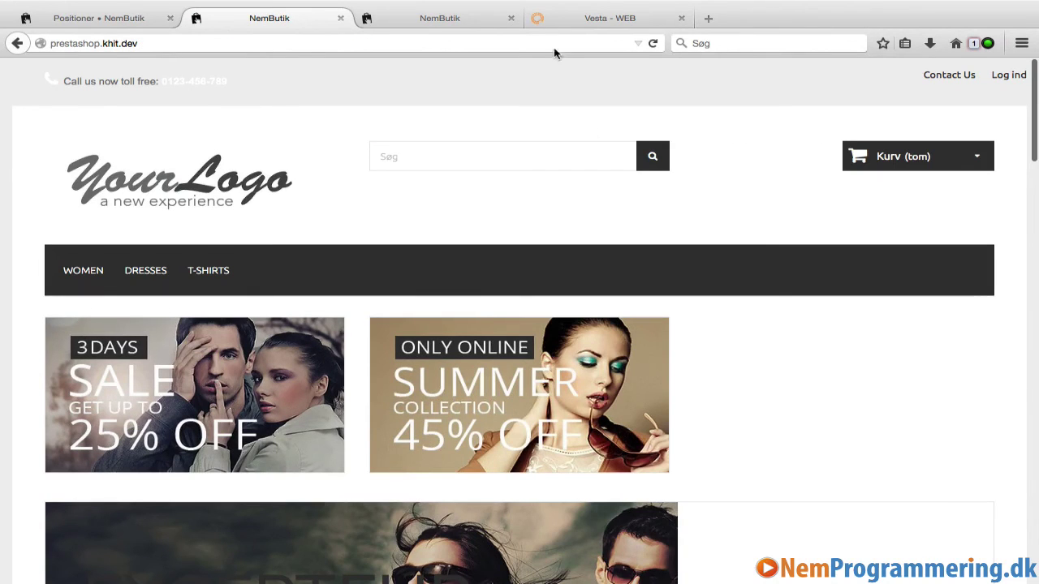
Close the duplicate storefront tab and examine the order of banners, slider and products on the live home page
click(511, 18)
scroll(765, 285, down, 5)
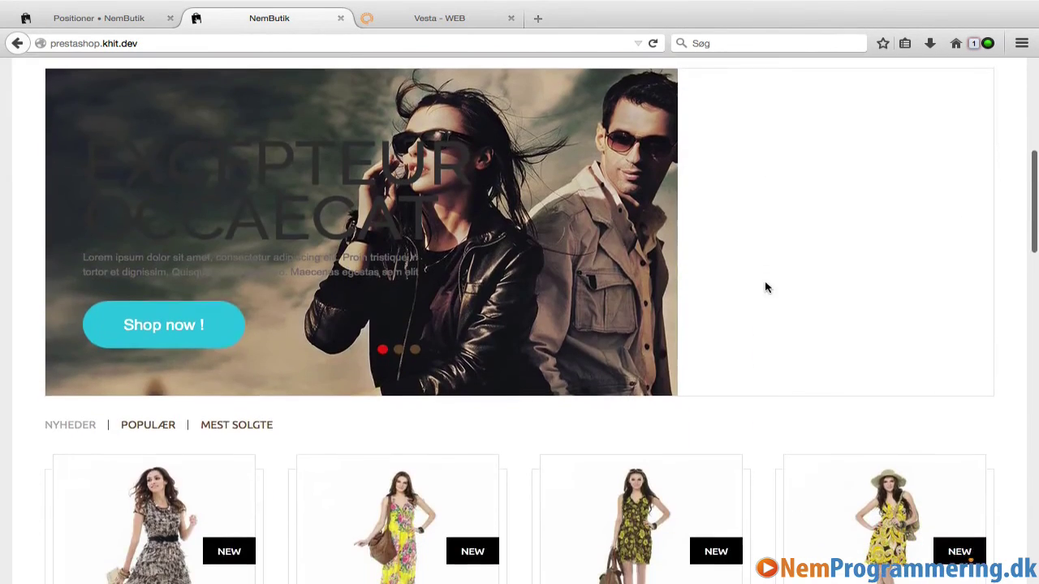
scroll(499, 222, up, 4)
scroll(499, 221, down, 6)
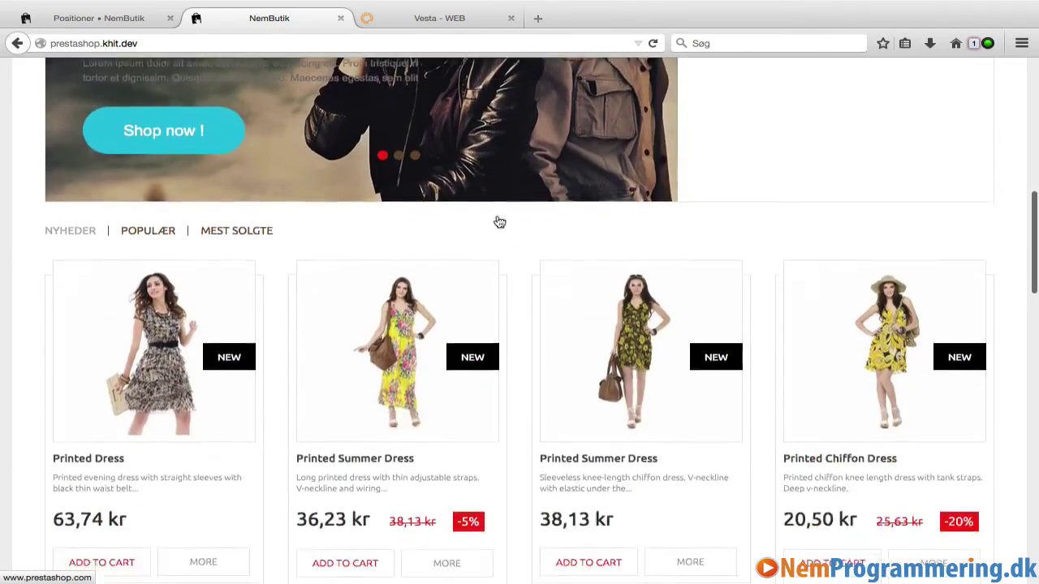
scroll(499, 221, up, 6)
scroll(499, 222, up, 1)
scroll(499, 222, down, 5)
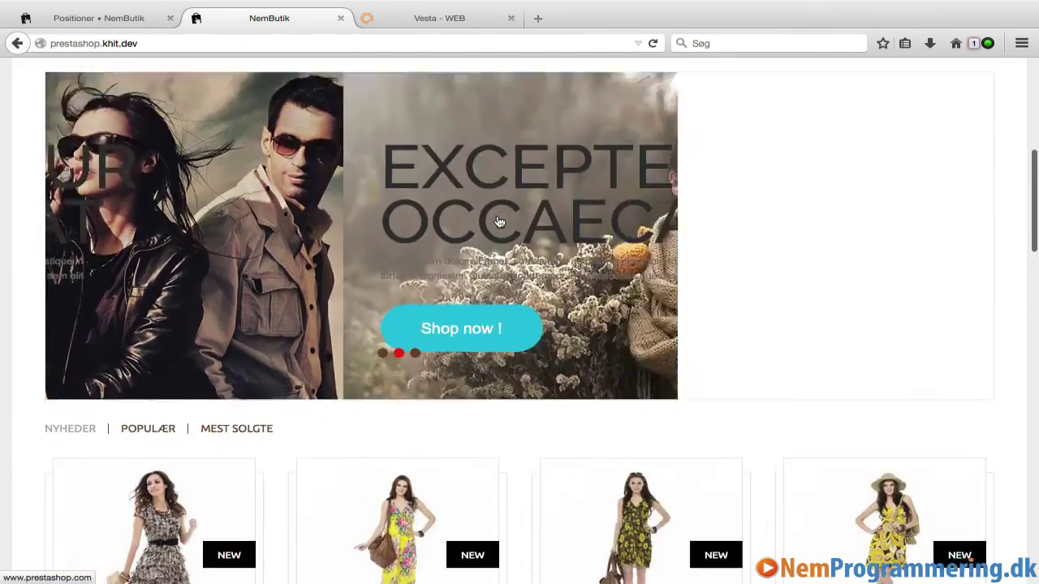
scroll(499, 222, up, 5)
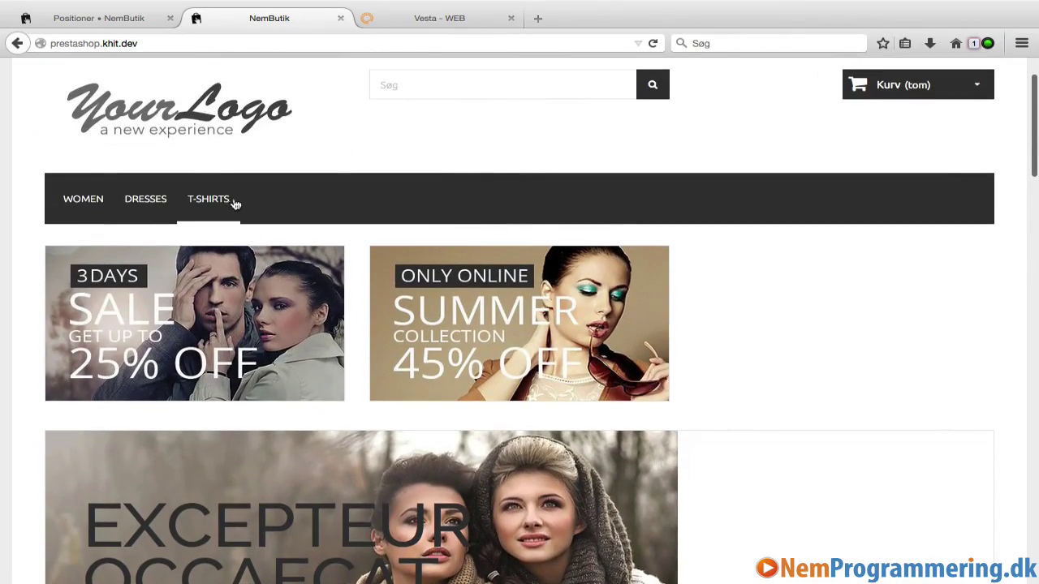